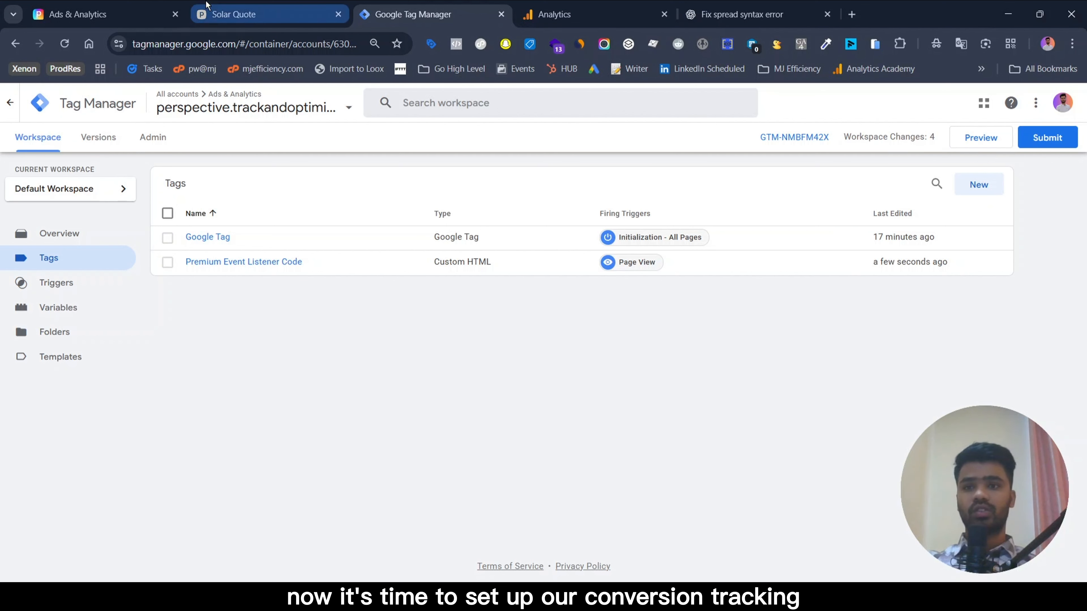
# Open the solar funnel's 'Thank you' result page and bring up its ⋯ options menu
pyautogui.click(129, 12)
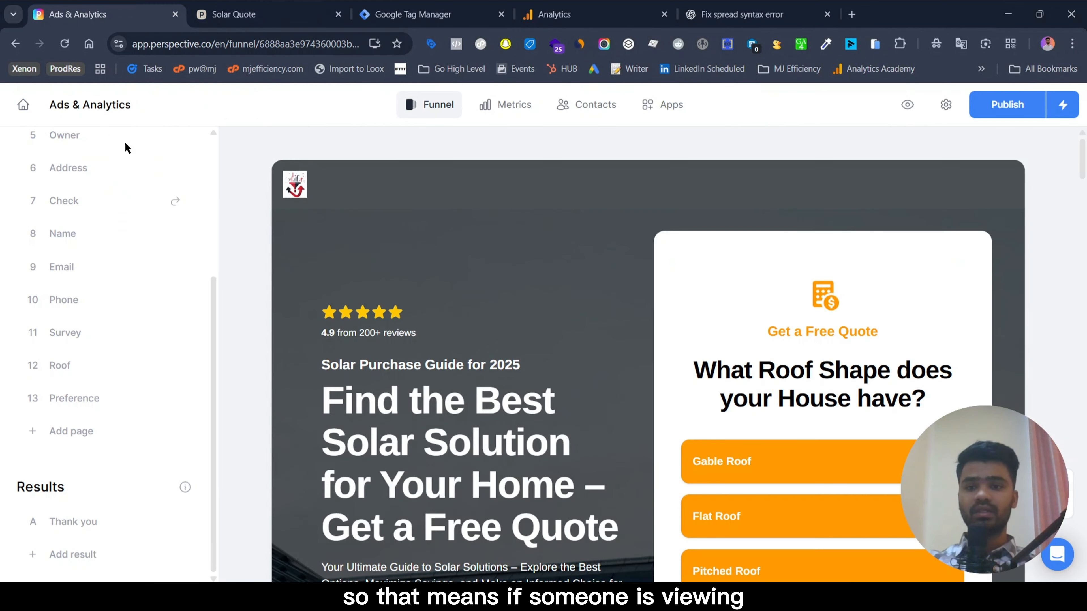
pyautogui.click(101, 527)
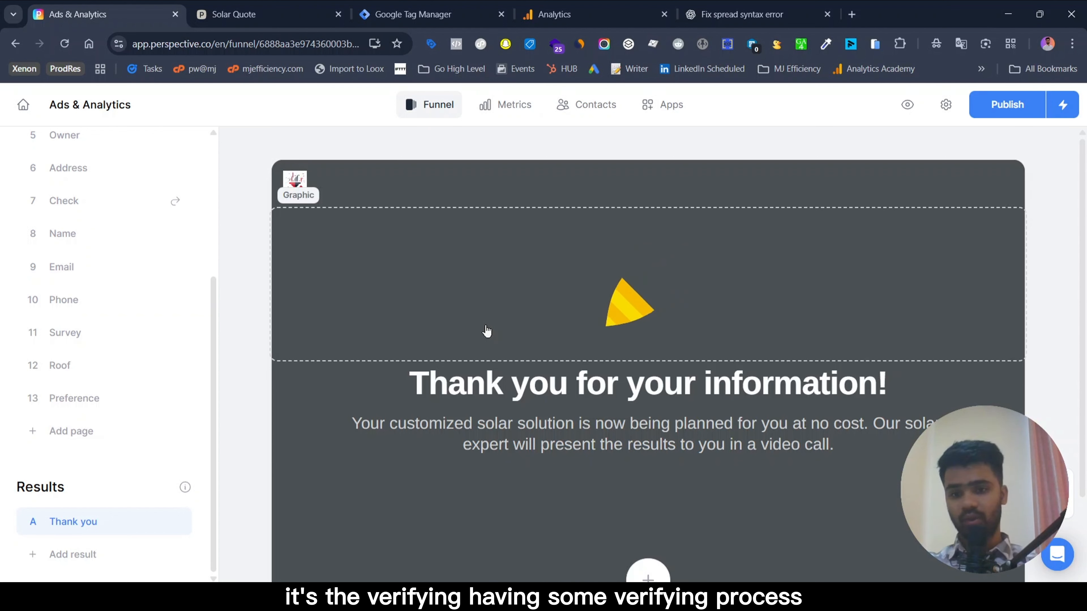
pyautogui.click(174, 522)
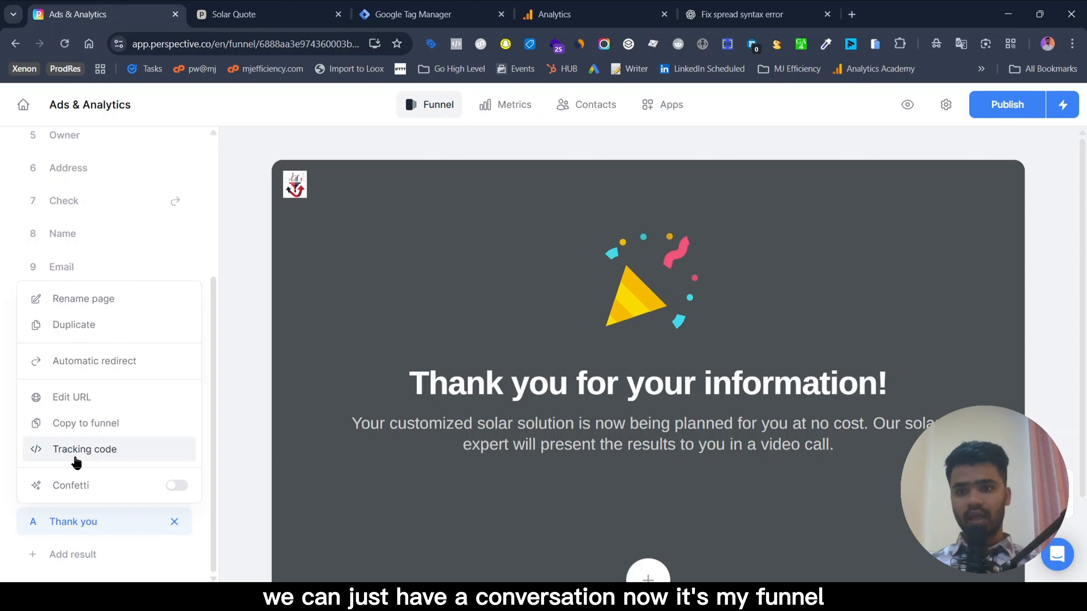
# Check the Thank you page's tracking code, then copy its /thanks URL from Edit URL
pyautogui.click(111, 455)
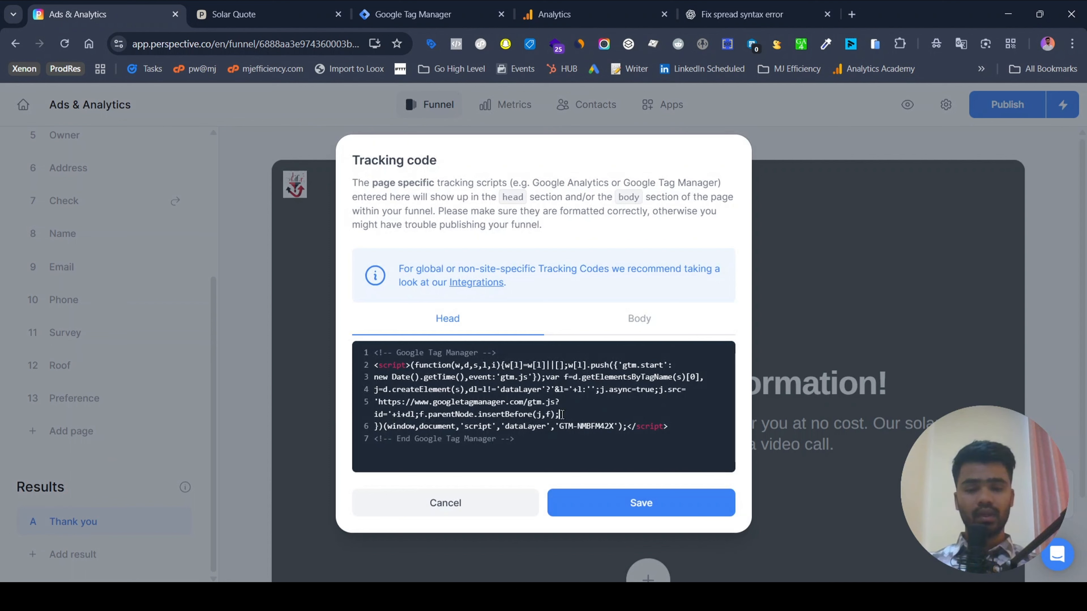
pyautogui.click(448, 503)
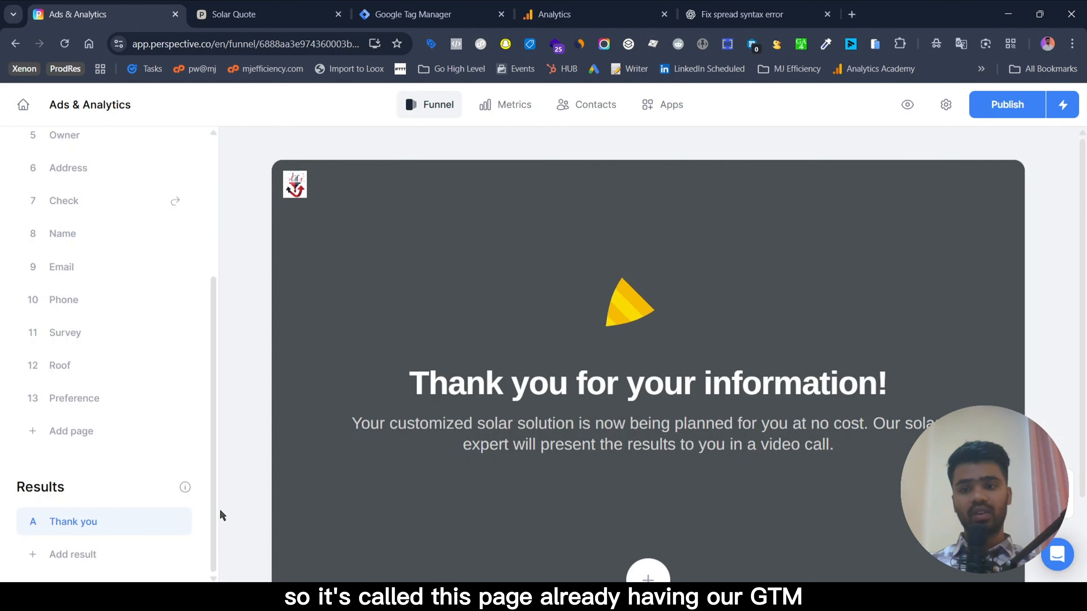
pyautogui.click(174, 522)
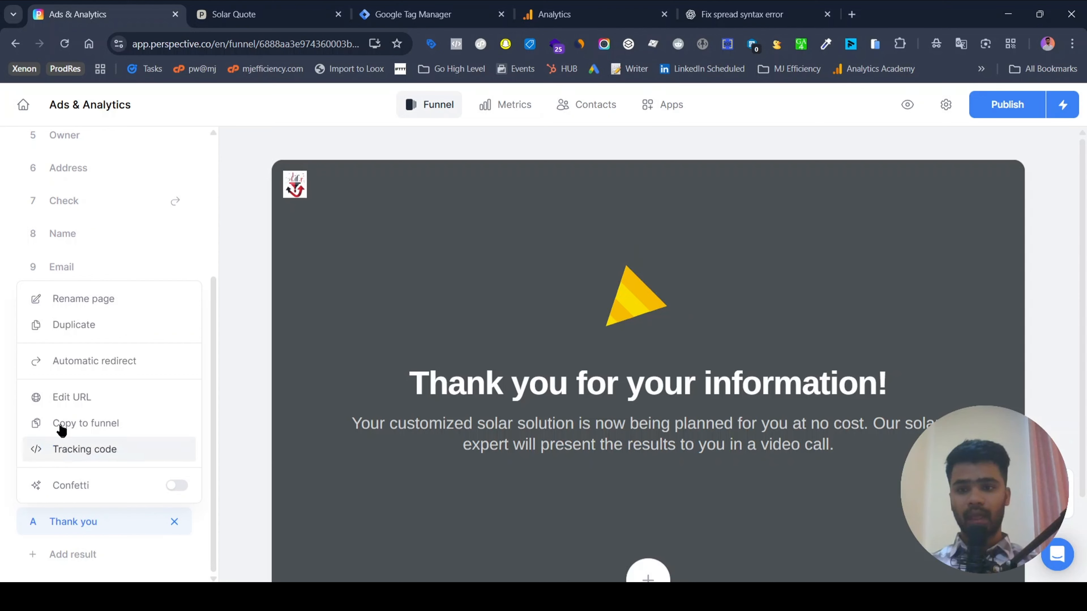
pyautogui.click(56, 395)
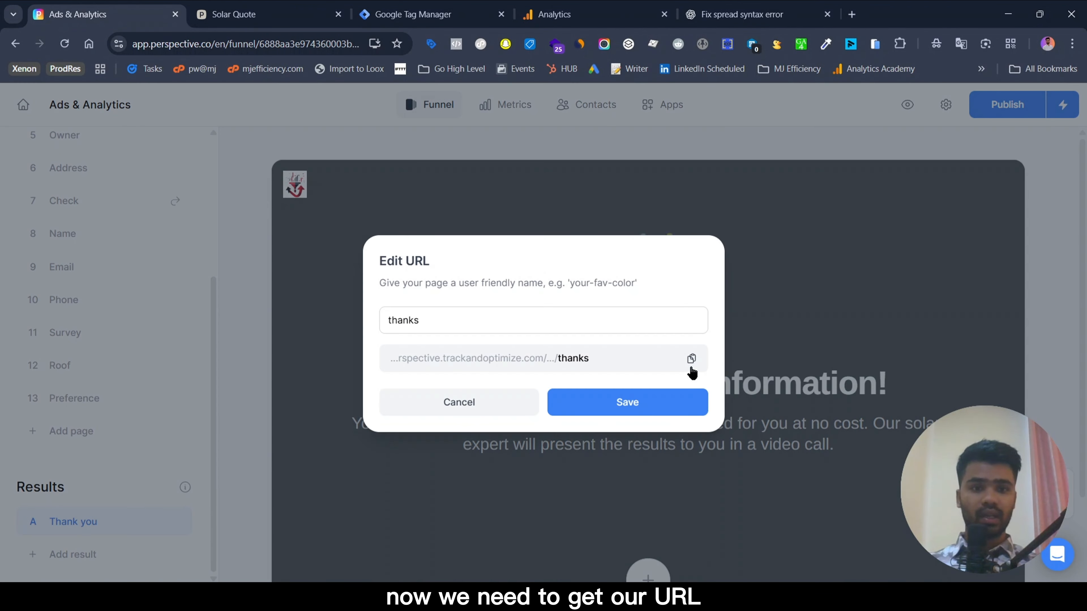
pyautogui.click(691, 362)
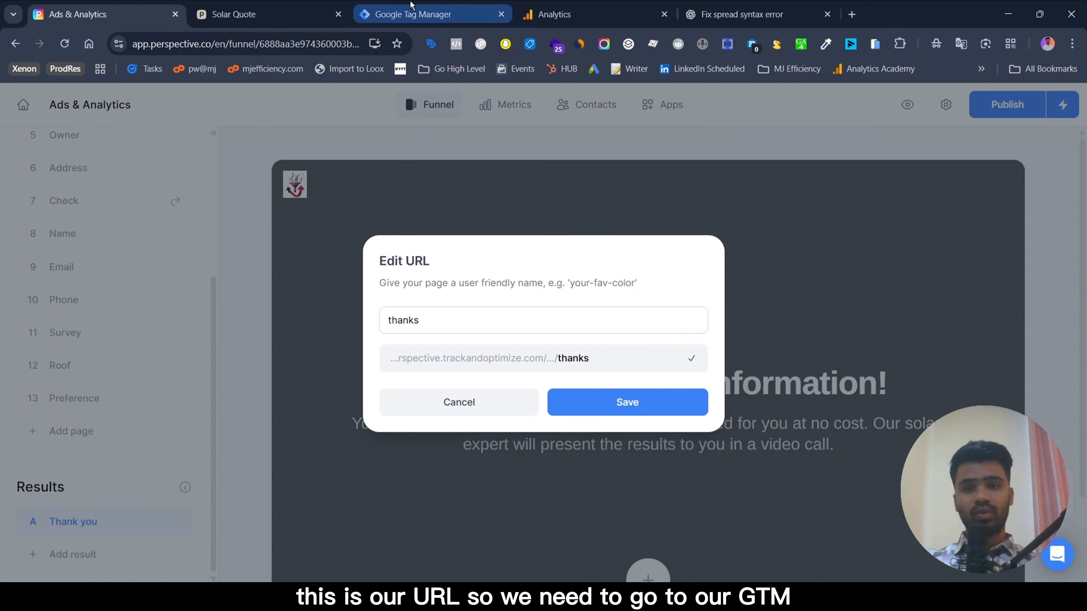
pyautogui.click(413, 14)
# Create a new tag of type Google Analytics GA4 Event
pyautogui.click(993, 188)
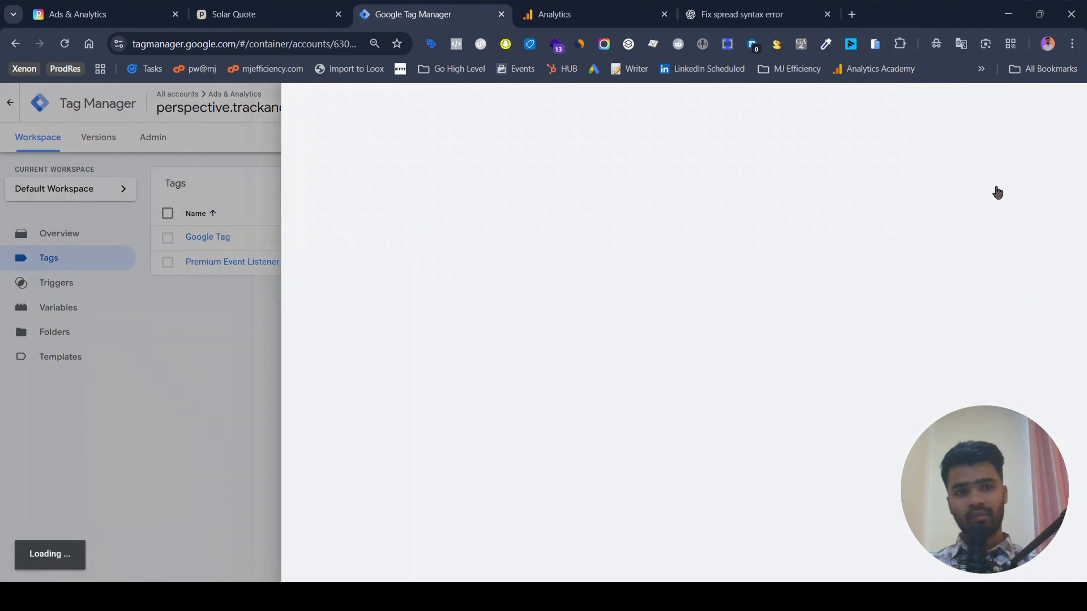
pyautogui.click(712, 220)
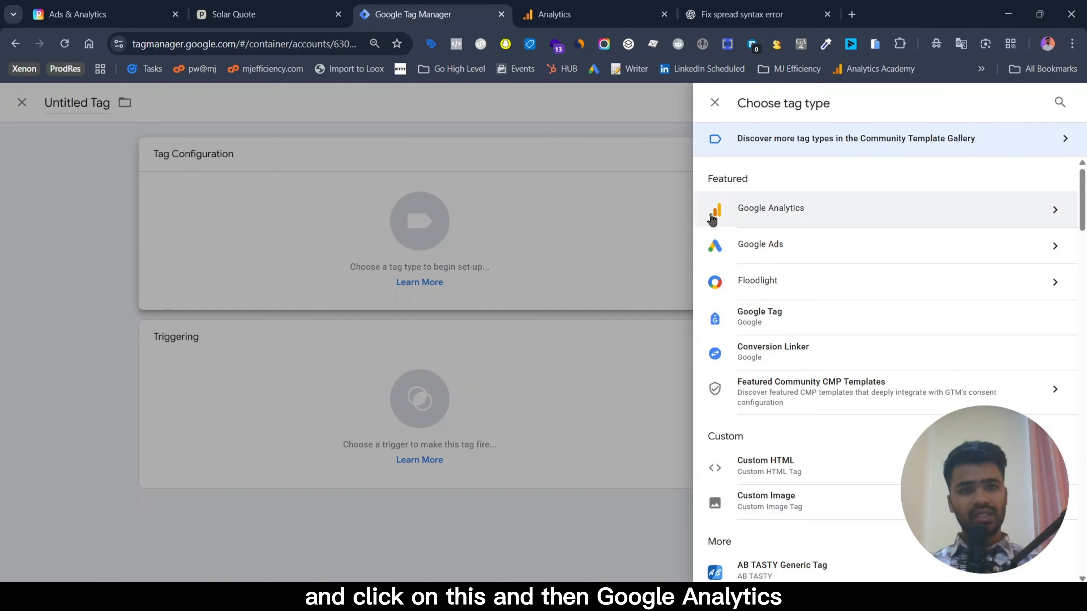
pyautogui.click(763, 219)
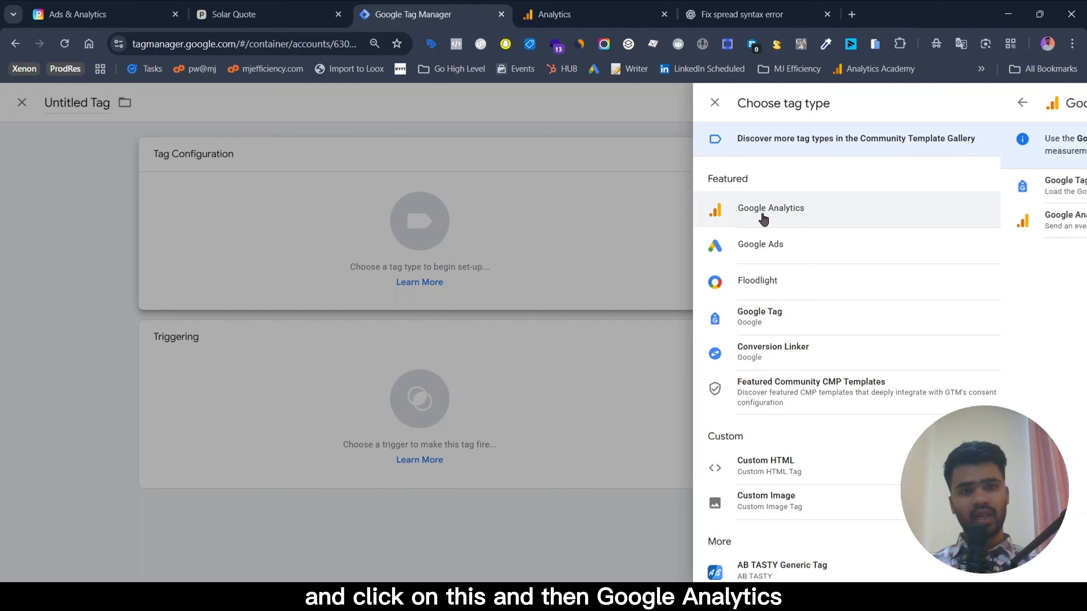
pyautogui.click(759, 224)
# Paste the site's measurement ID and set the event name to generate_lead
pyautogui.click(456, 281)
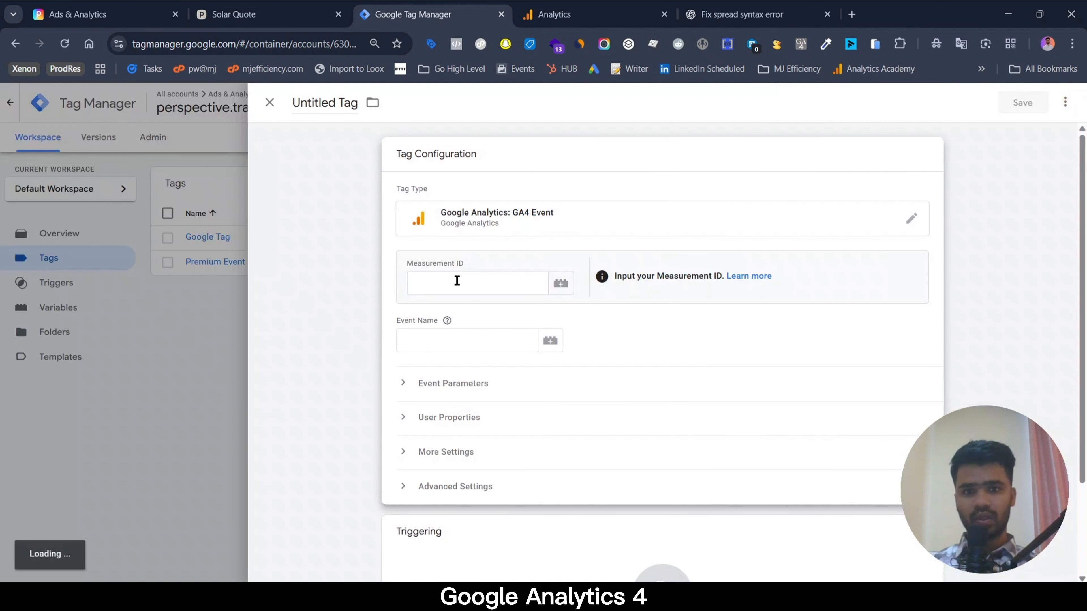
pyautogui.press('super+v')
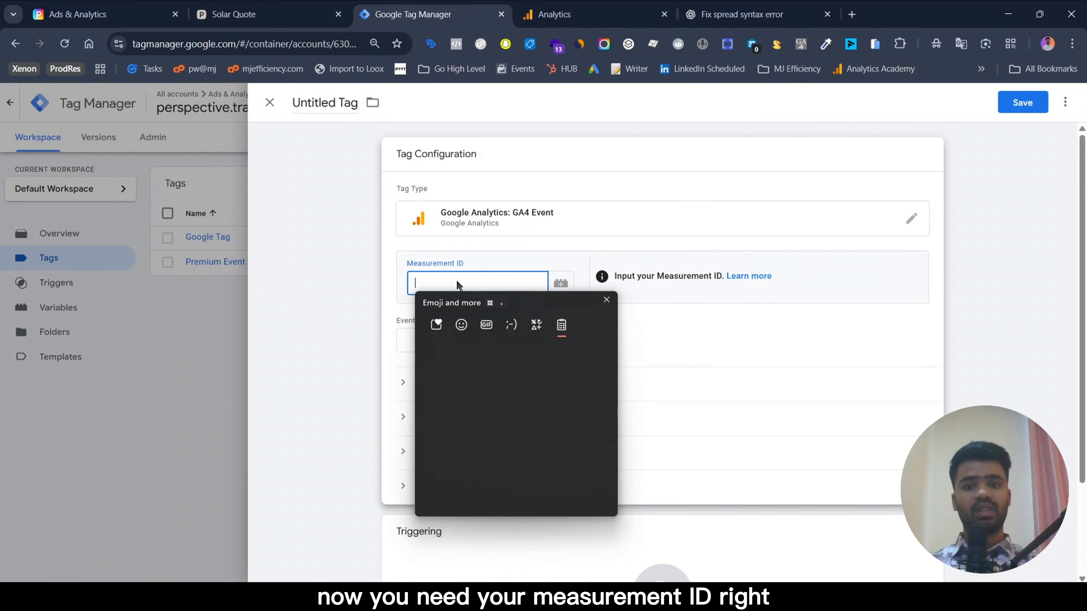
pyautogui.press('Down')
pyautogui.press('Return')
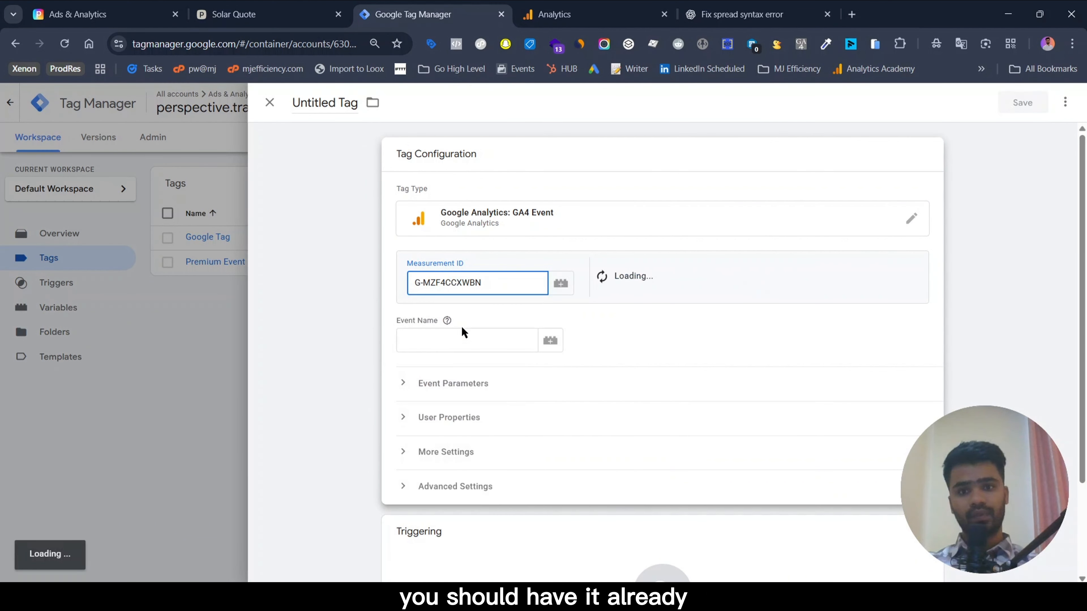
pyautogui.click(466, 339)
pyautogui.write('generate')
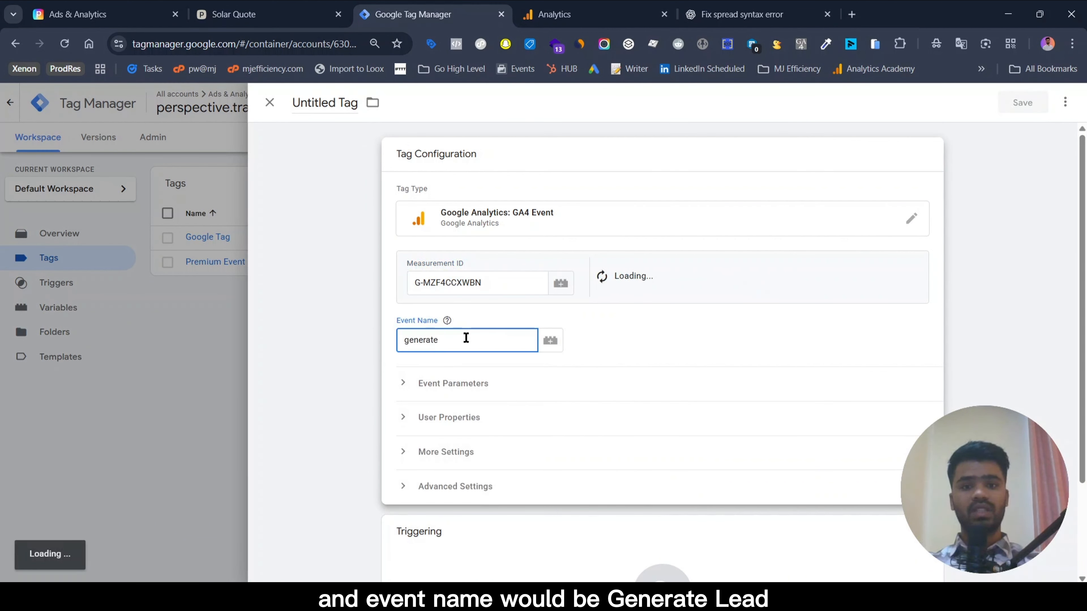
pyautogui.write('_lead')
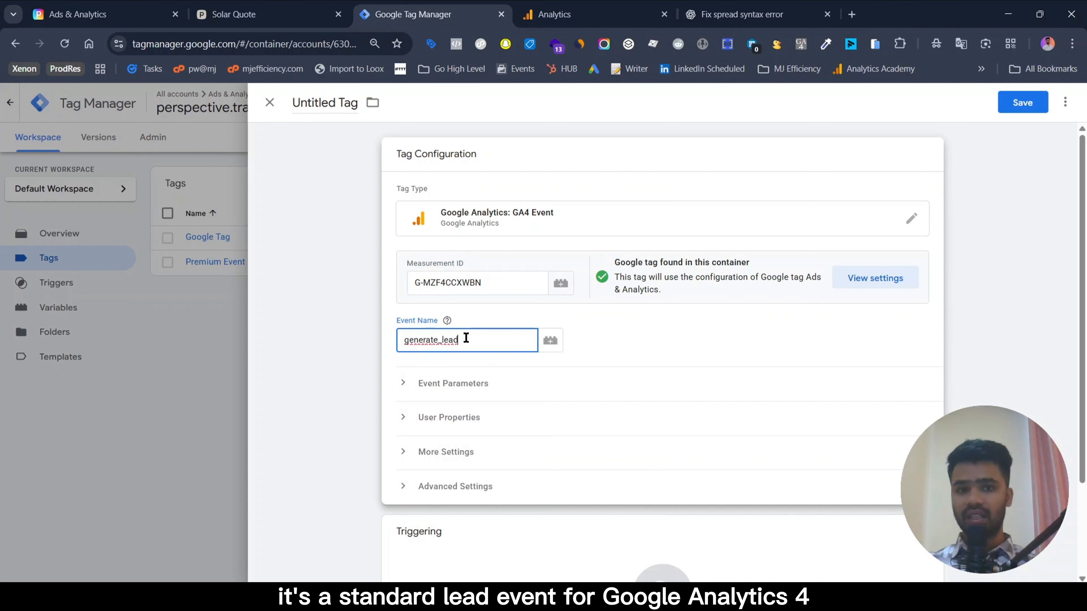
pyautogui.click(1007, 290)
# Add a new Page View trigger to the tag that fires on some page views
pyautogui.click(663, 421)
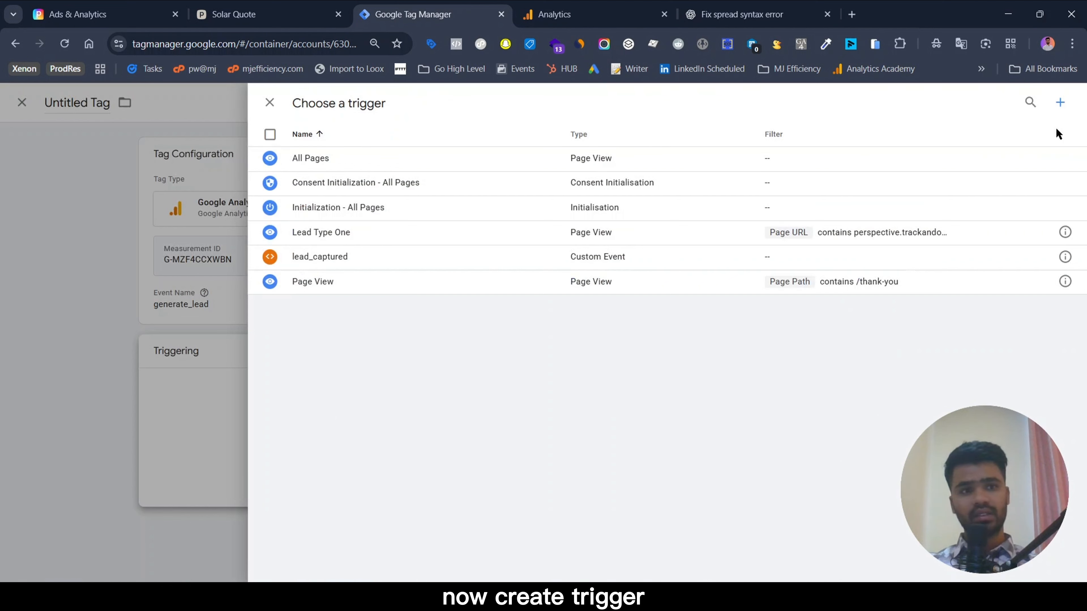
pyautogui.click(1060, 111)
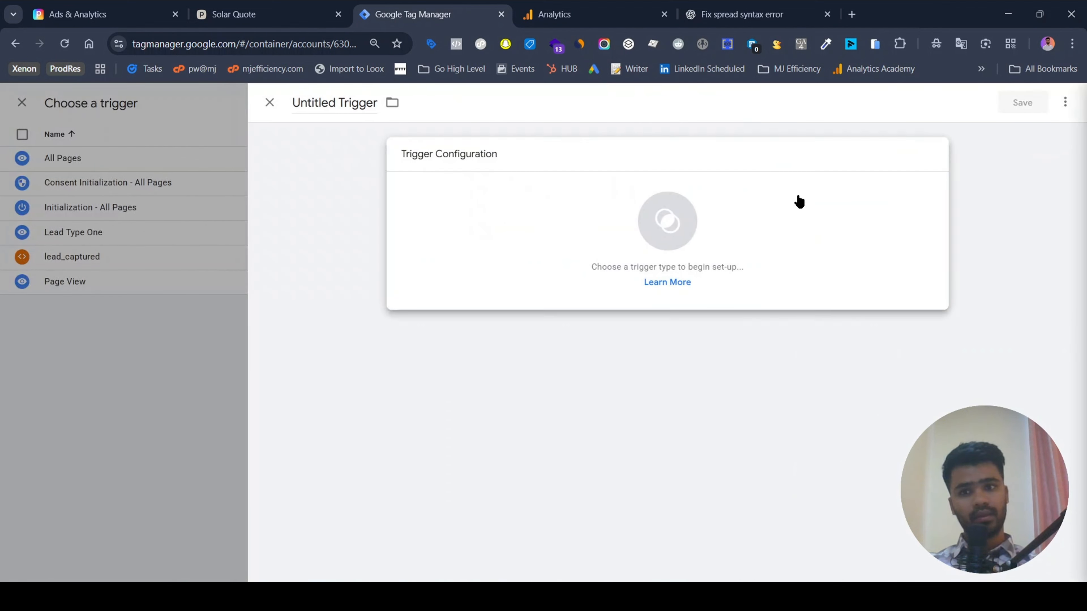
pyautogui.click(796, 200)
pyautogui.click(796, 242)
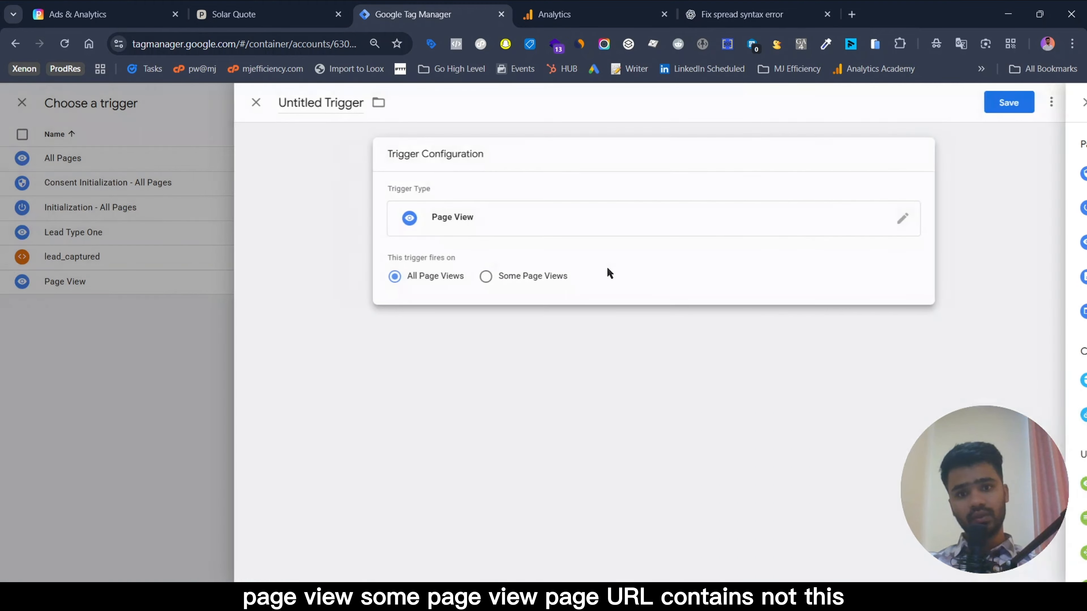
pyautogui.click(504, 281)
# Set the condition Page URL contains the /lead-solar-qu/thanks link and save the trigger as 'Lead Event'
pyautogui.click(475, 321)
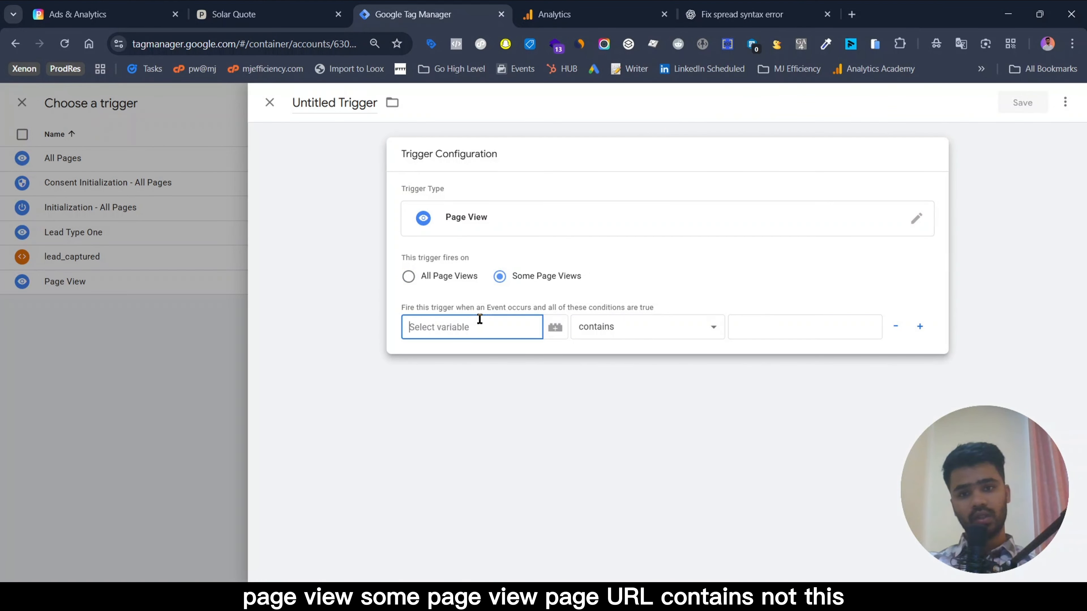
pyautogui.click(467, 413)
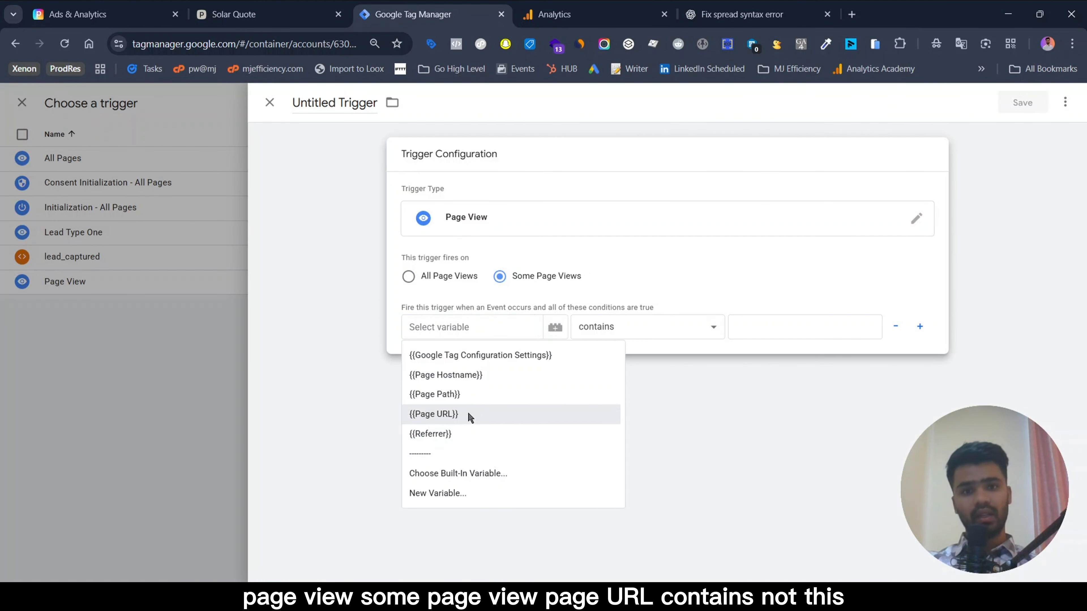
pyautogui.click(766, 328)
pyautogui.hotkey('ctrl', 'v')
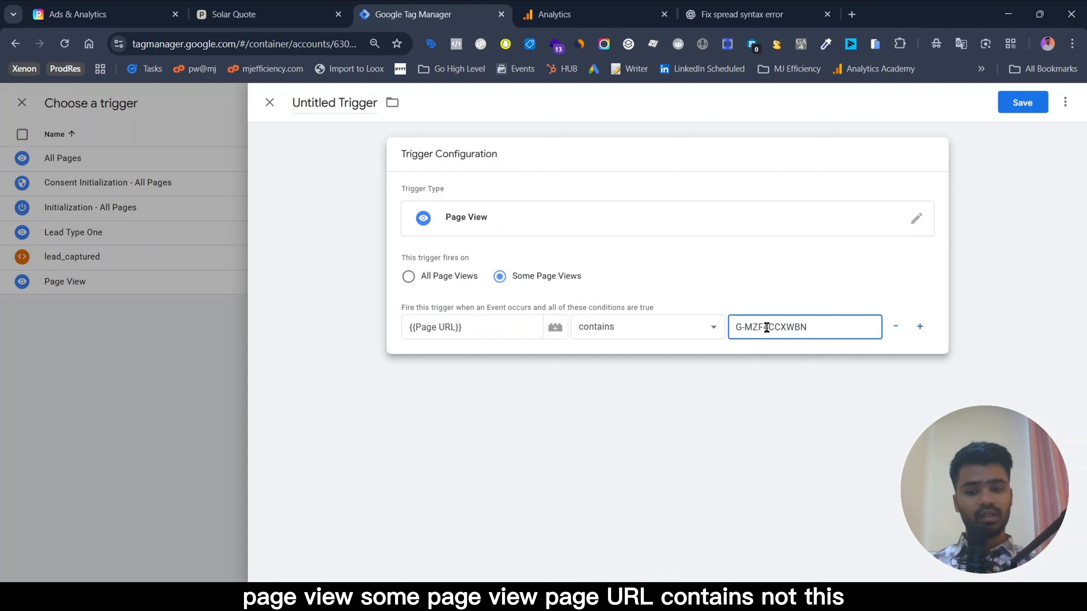
pyautogui.hotkey('ctrl', 'a')
pyautogui.press('super+v')
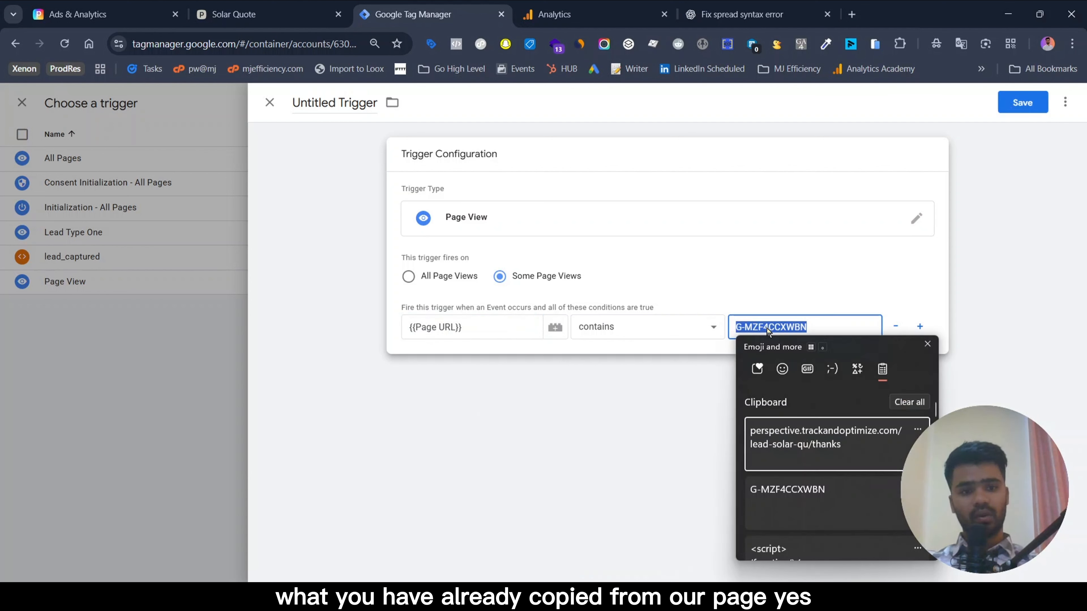
pyautogui.press('Return')
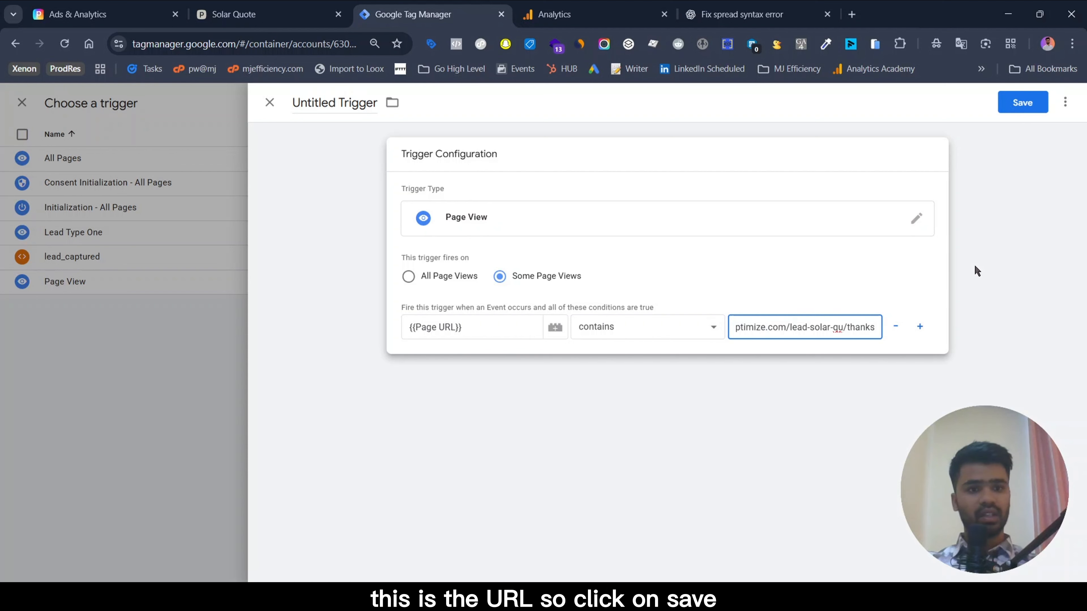
pyautogui.click(1032, 255)
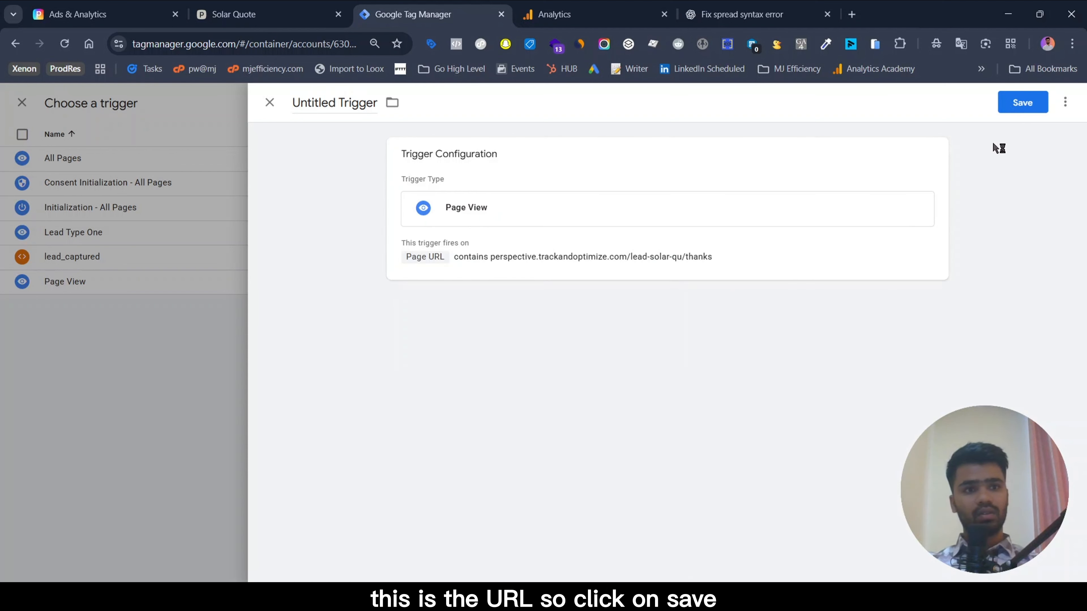
pyautogui.click(1022, 103)
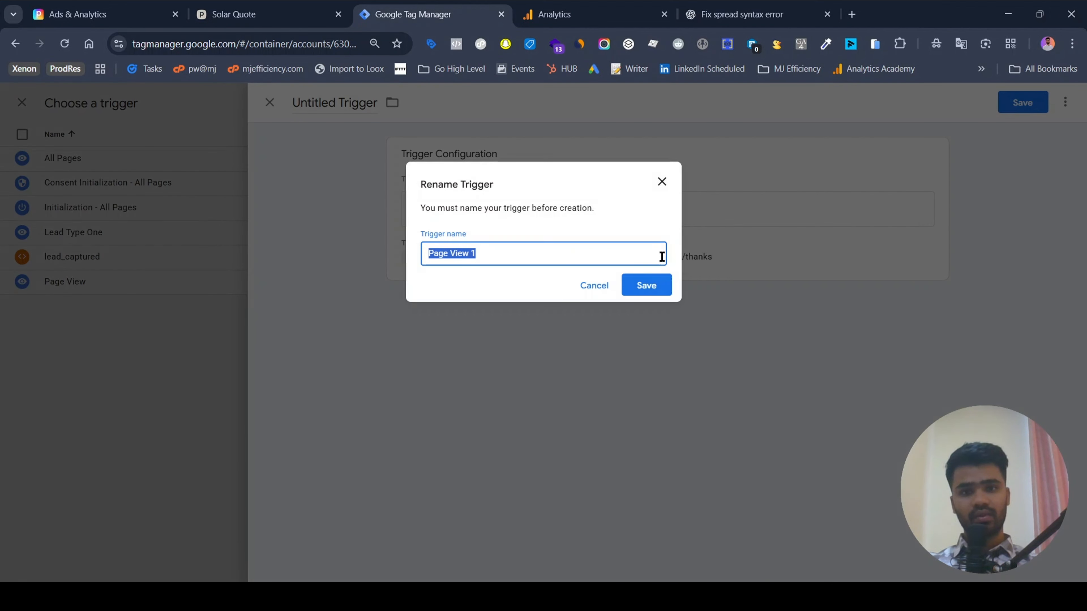
pyautogui.write('Lead E')
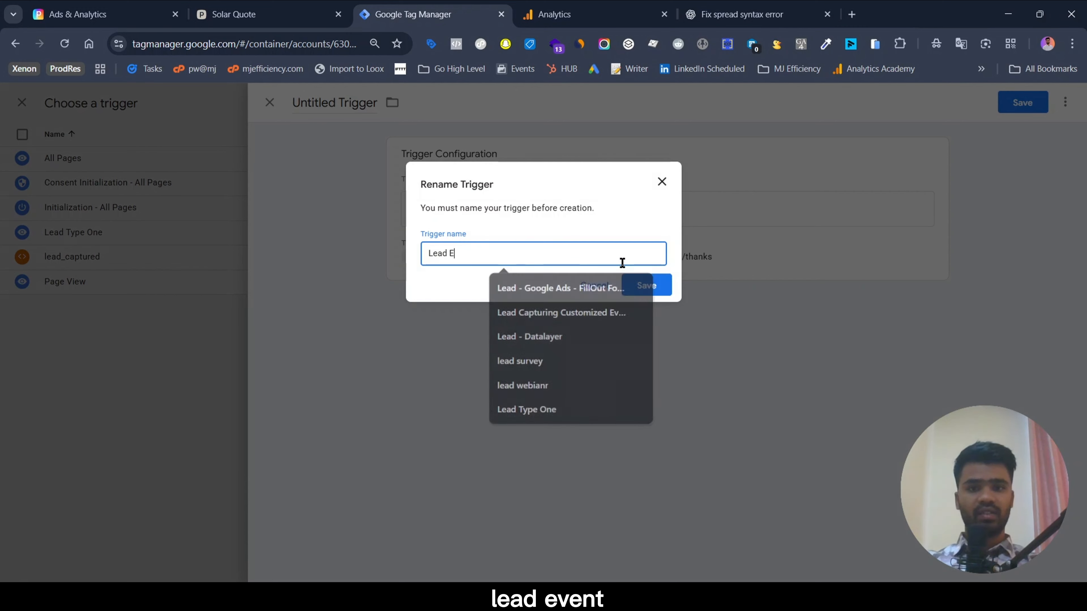
pyautogui.write('vent')
pyautogui.press('Return')
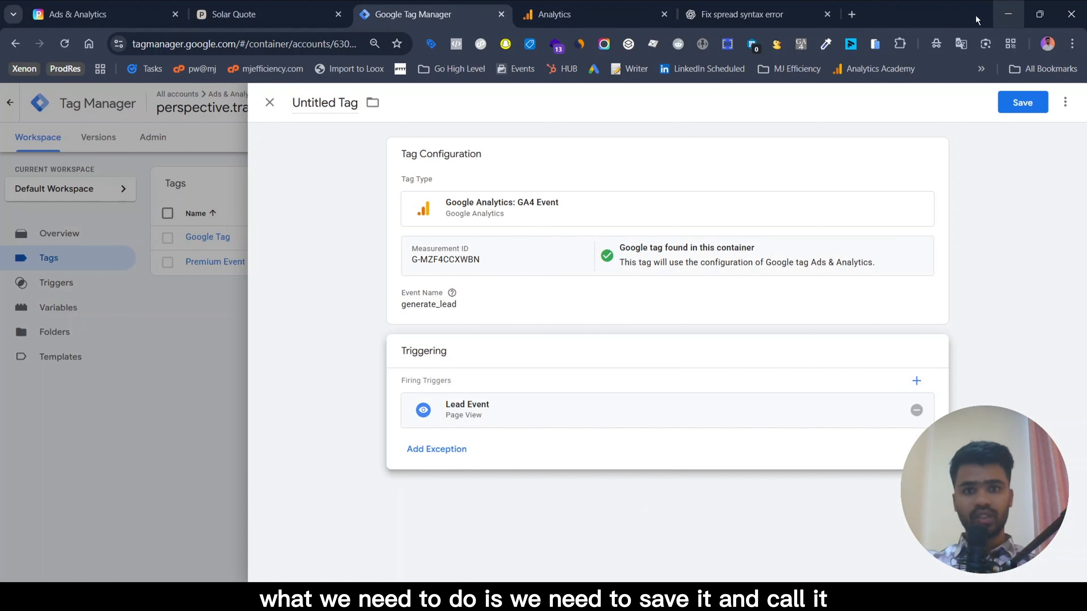
# Save the generate_lead tag under the name 'GA4 - Lead Event'
pyautogui.click(1025, 104)
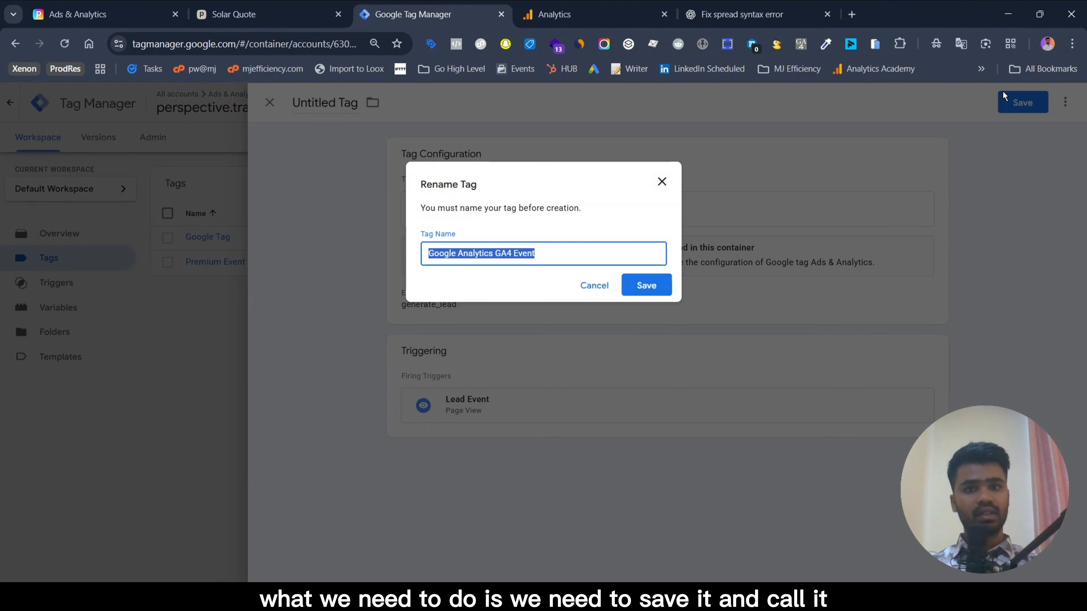
pyautogui.write('GA4 ')
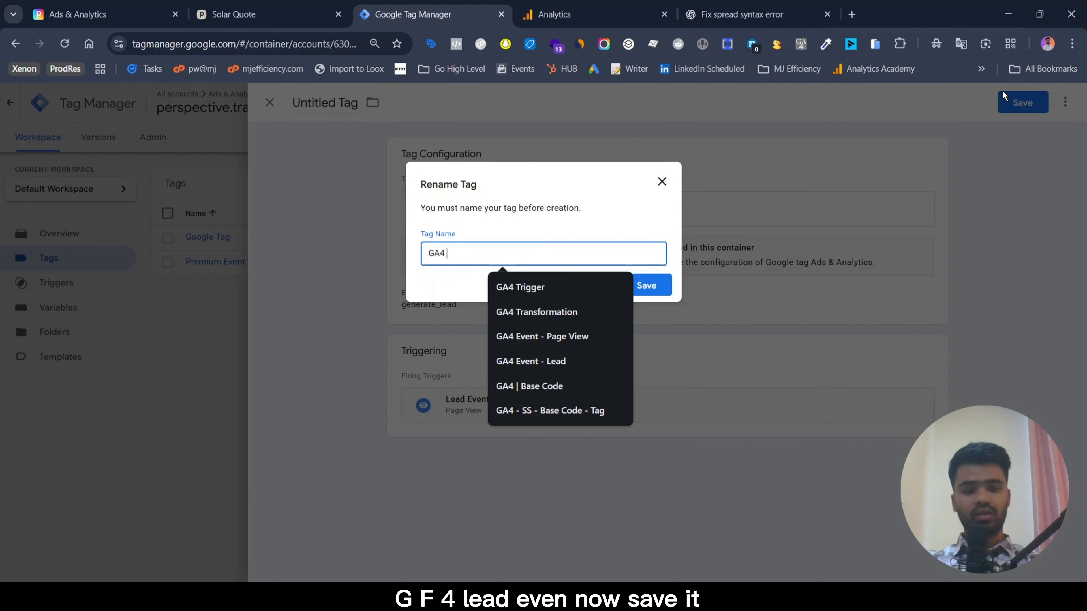
pyautogui.write('- Lead Eve')
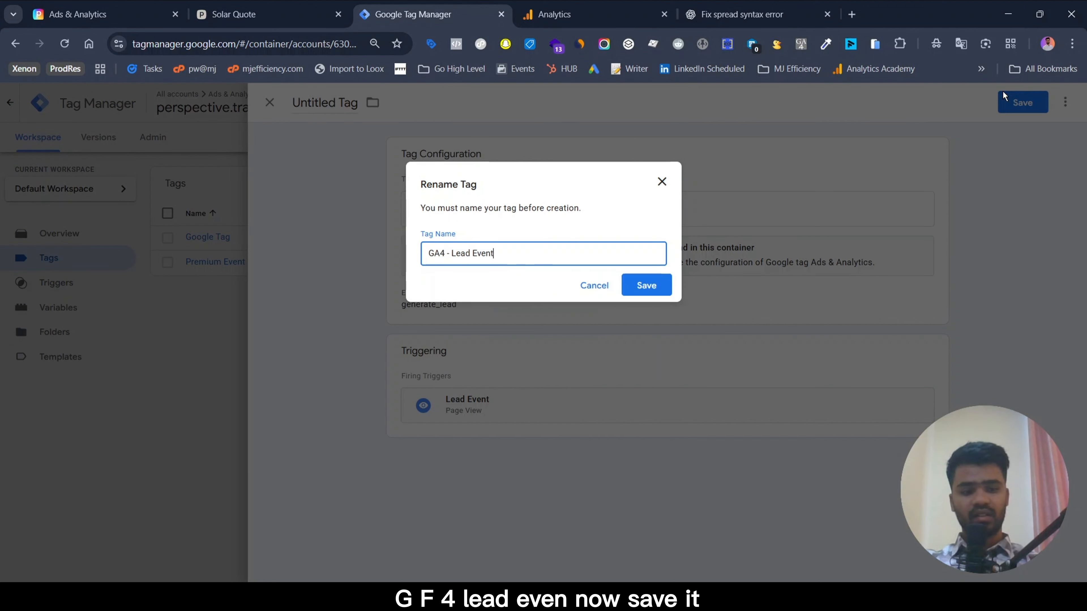
pyautogui.write('nt')
pyautogui.press('Return')
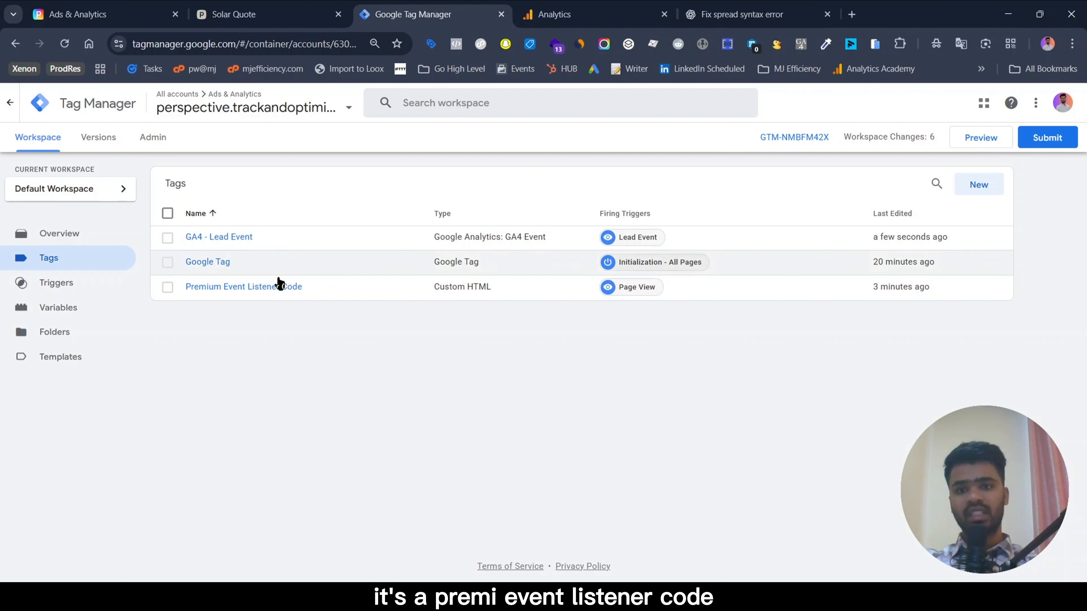
# Glance at the Premium Event Listener Code tag, then create a new GA4 Event tag
pyautogui.click(256, 288)
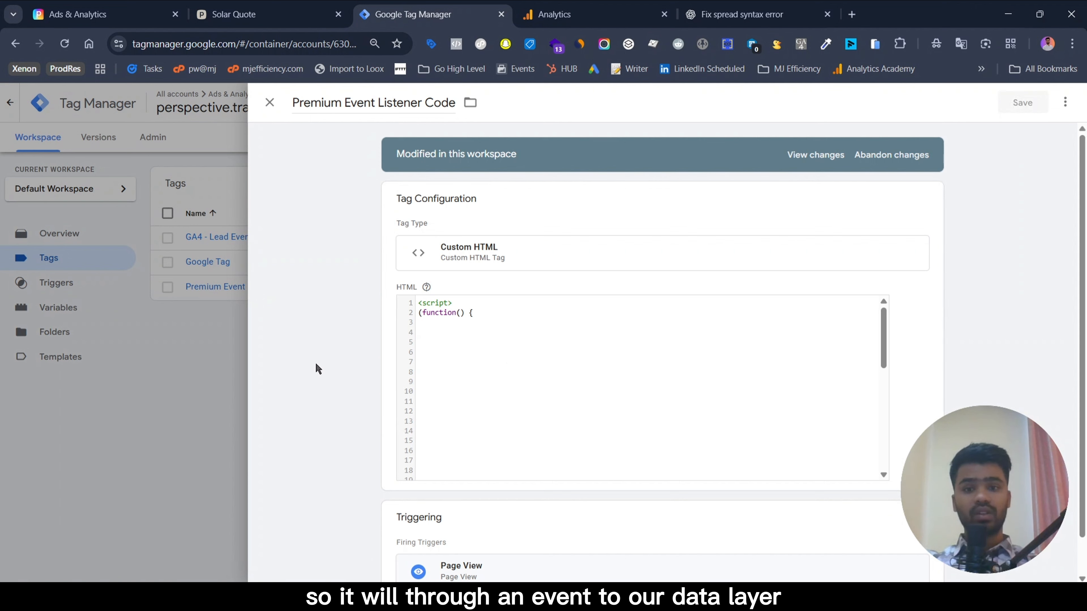
pyautogui.click(269, 102)
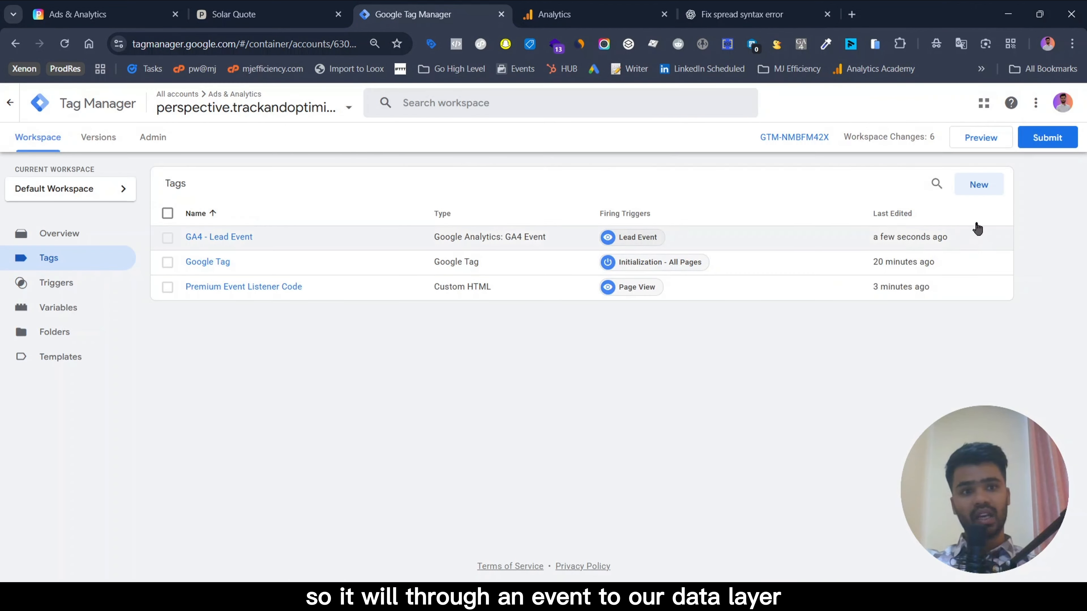
pyautogui.click(979, 188)
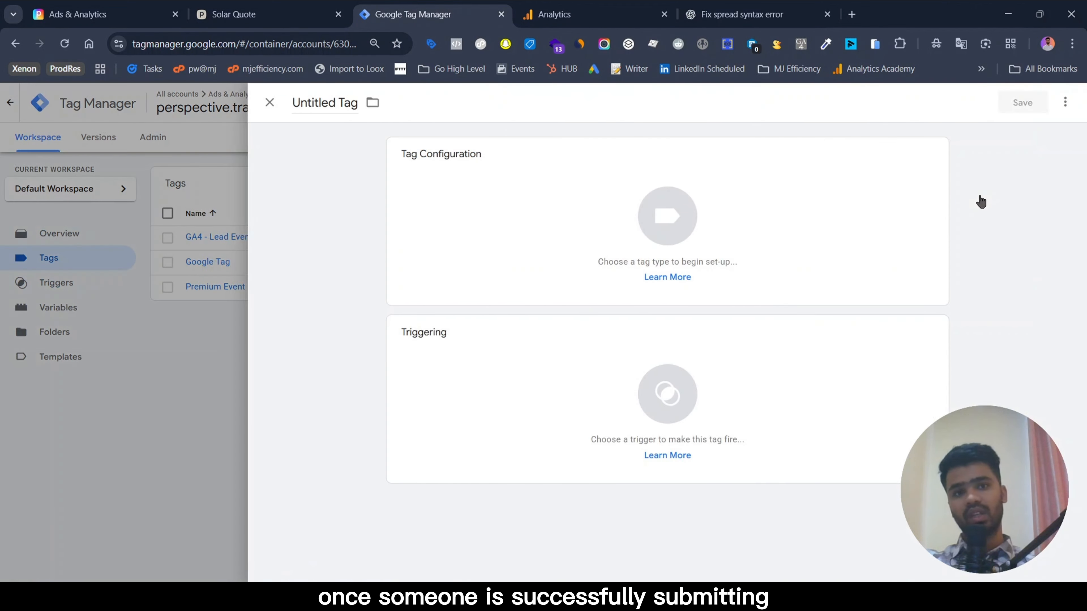
pyautogui.click(825, 208)
pyautogui.click(826, 209)
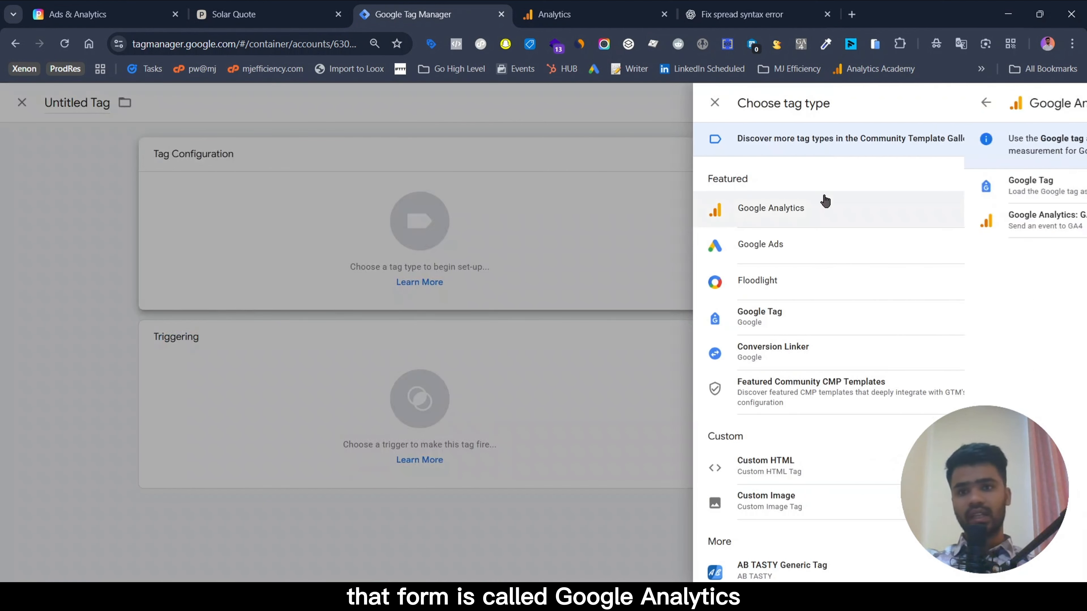
pyautogui.click(829, 219)
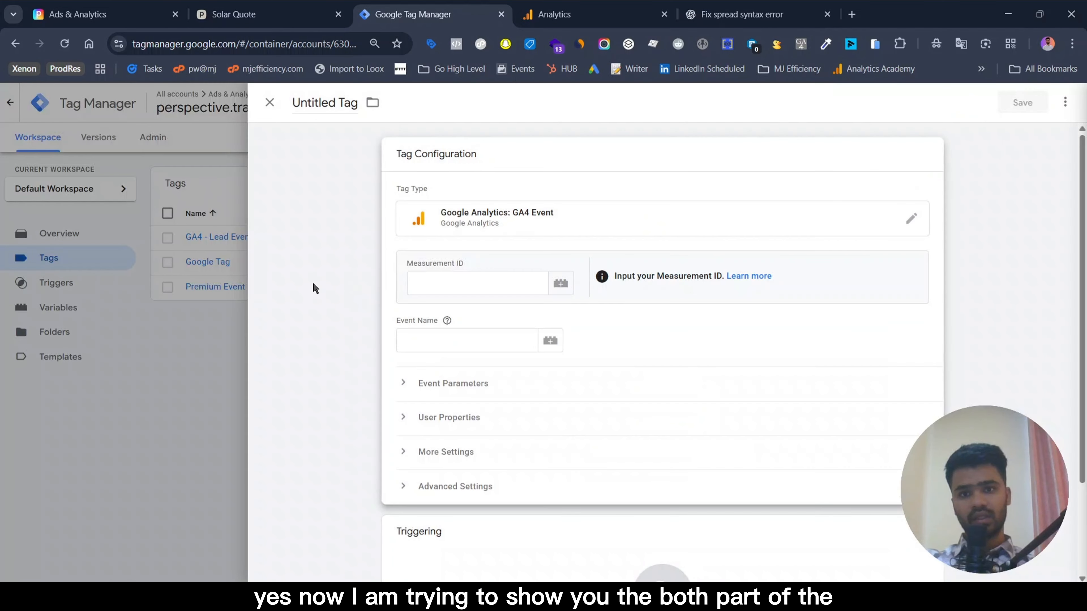
# Paste the site's measurement ID and set the event name to lead_test
pyautogui.click(420, 284)
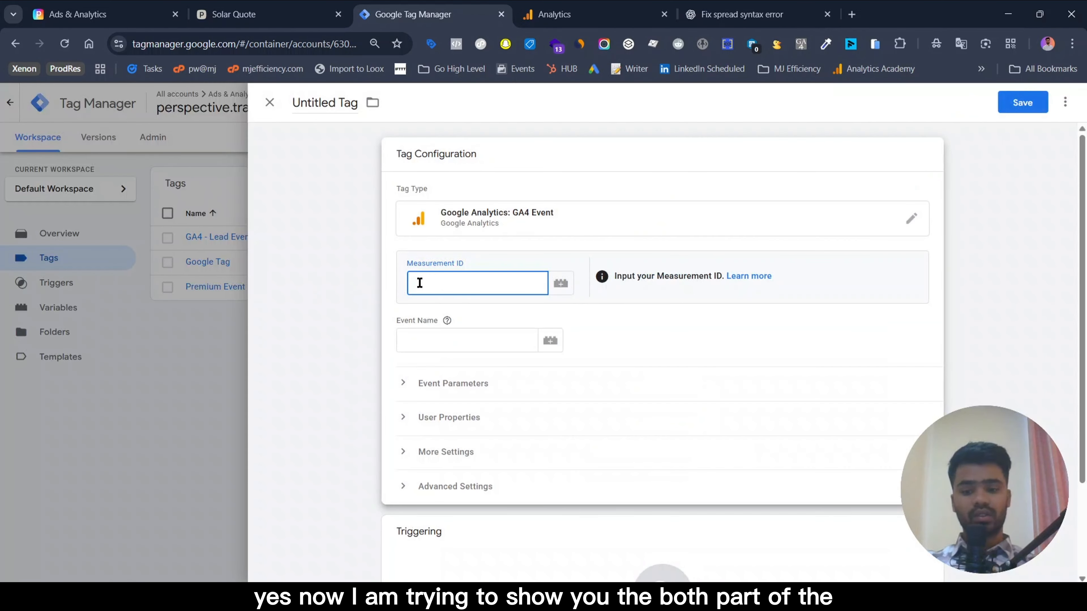
pyautogui.press('super+v')
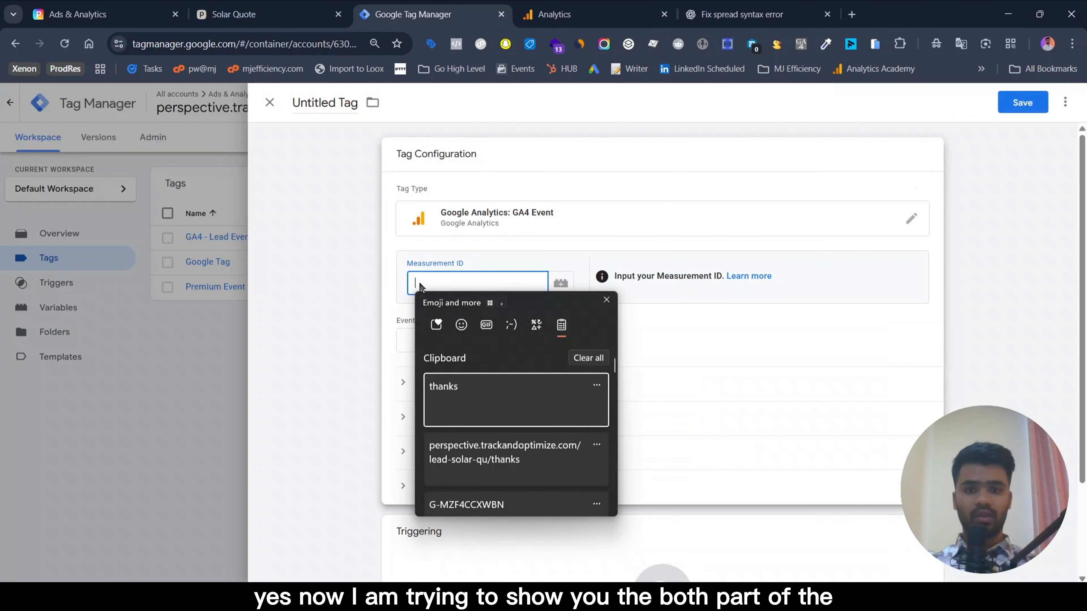
pyautogui.press('Down')
pyautogui.press('Down')
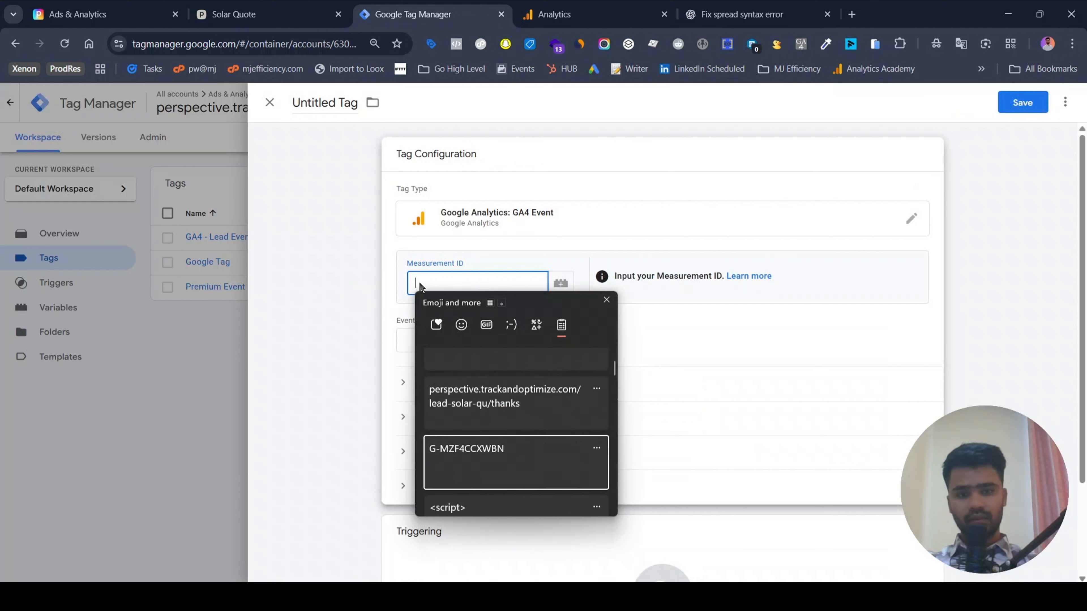
pyautogui.press('Return')
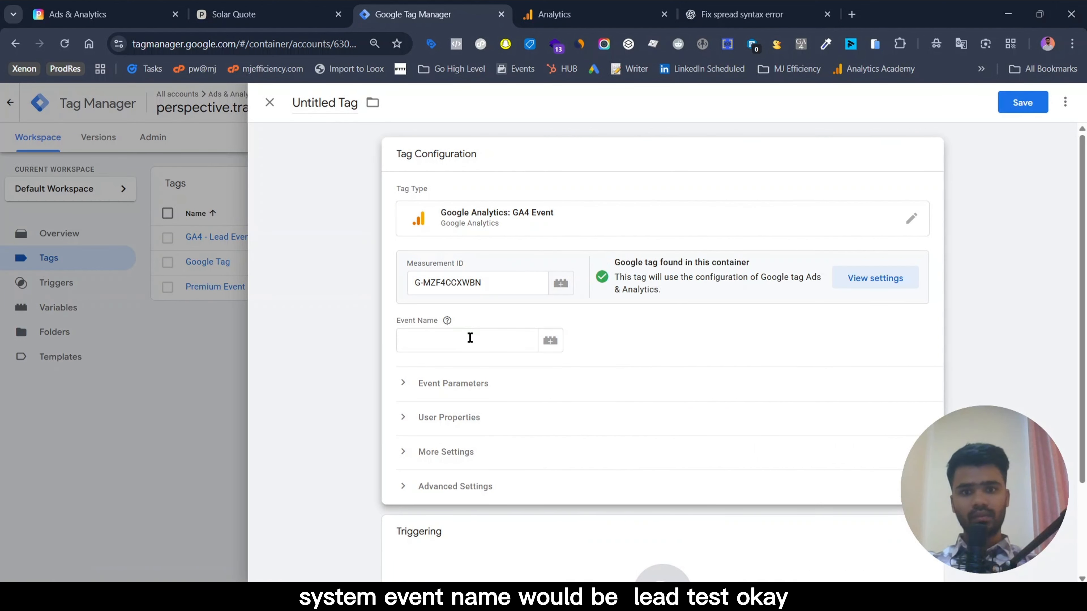
pyautogui.click(469, 338)
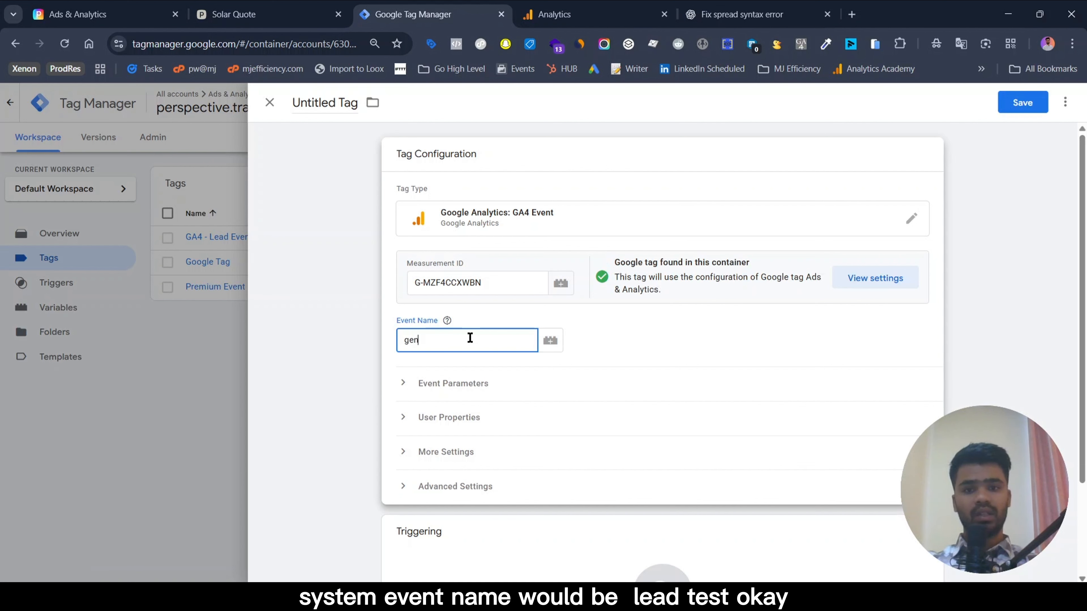
pyautogui.write('lead_t')
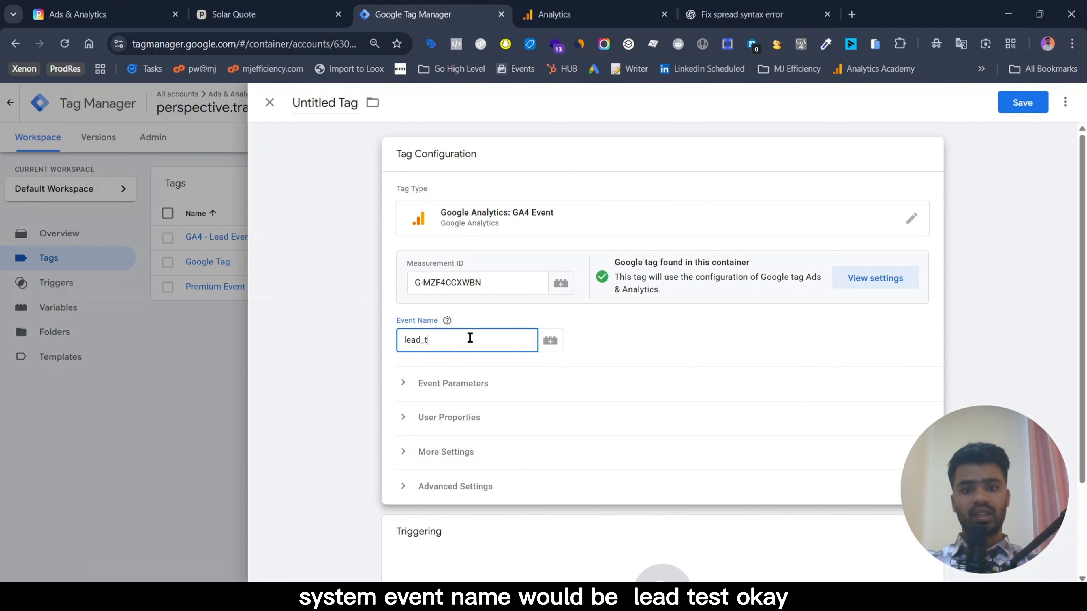
pyautogui.write('est')
pyautogui.click(971, 283)
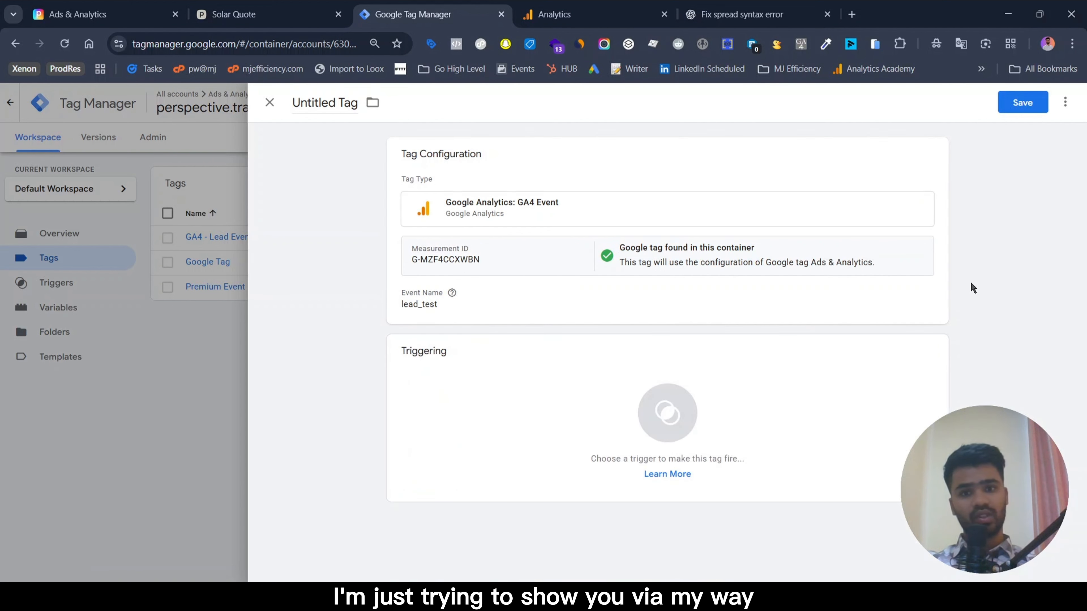
# Add a new Custom Event trigger to the lead_test tag
pyautogui.click(454, 412)
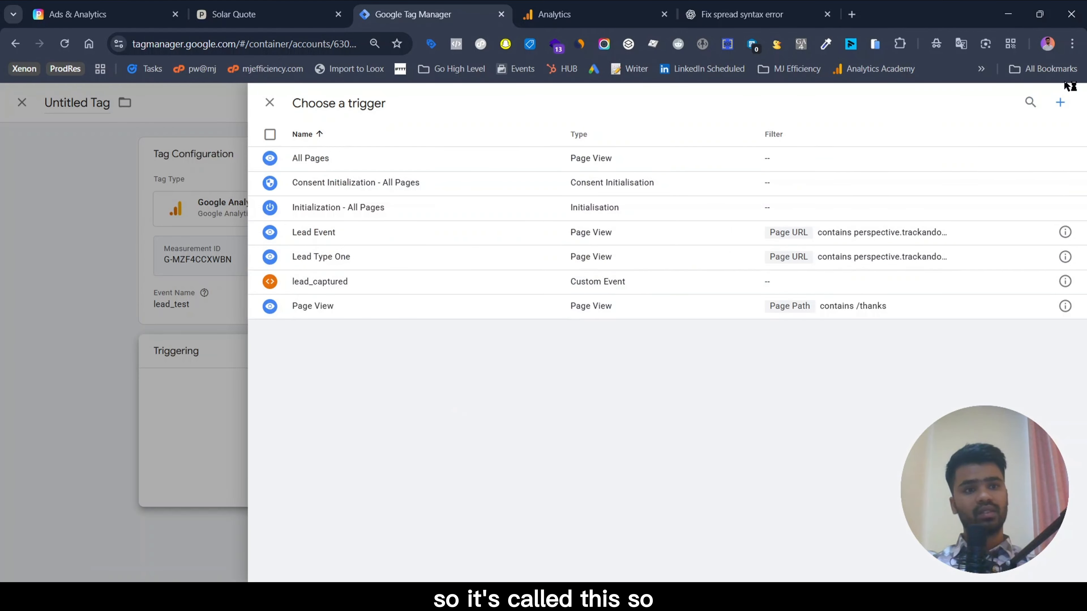
pyautogui.click(1060, 104)
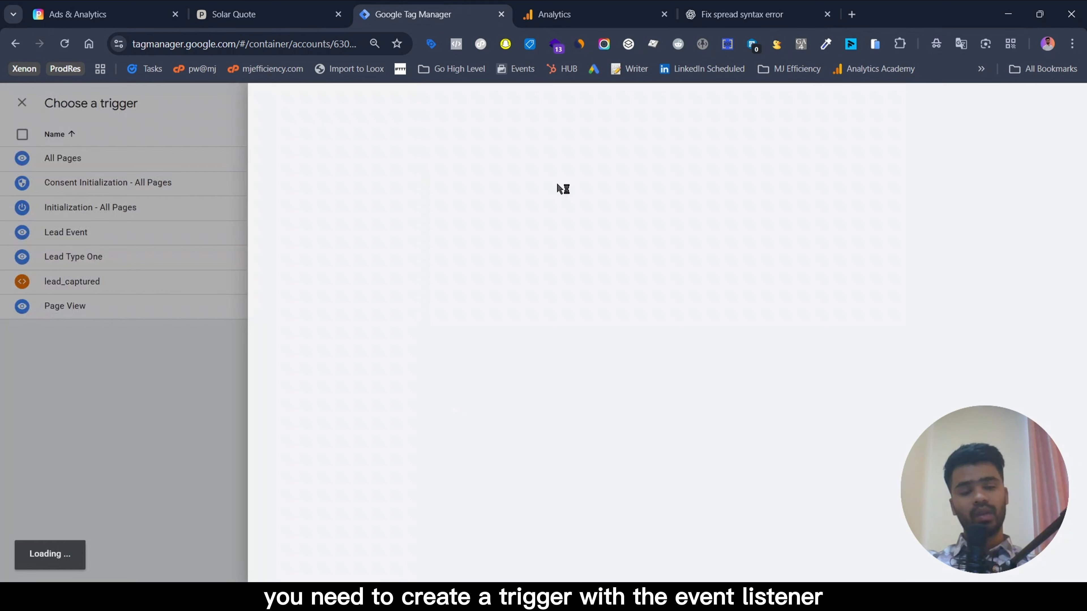
pyautogui.click(558, 189)
pyautogui.scroll(-5, 885, 333)
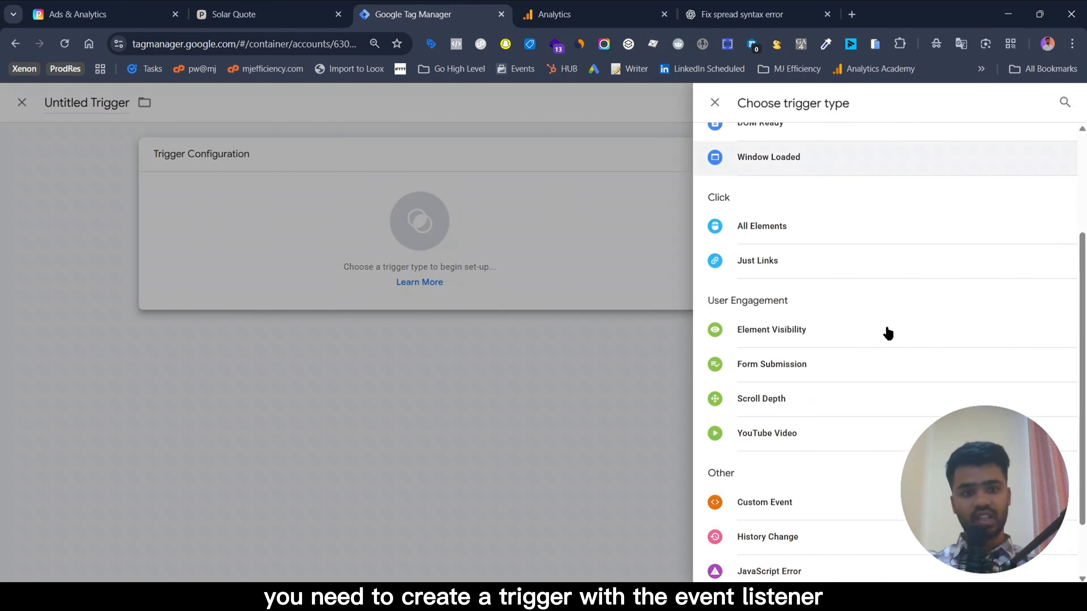
pyautogui.click(725, 437)
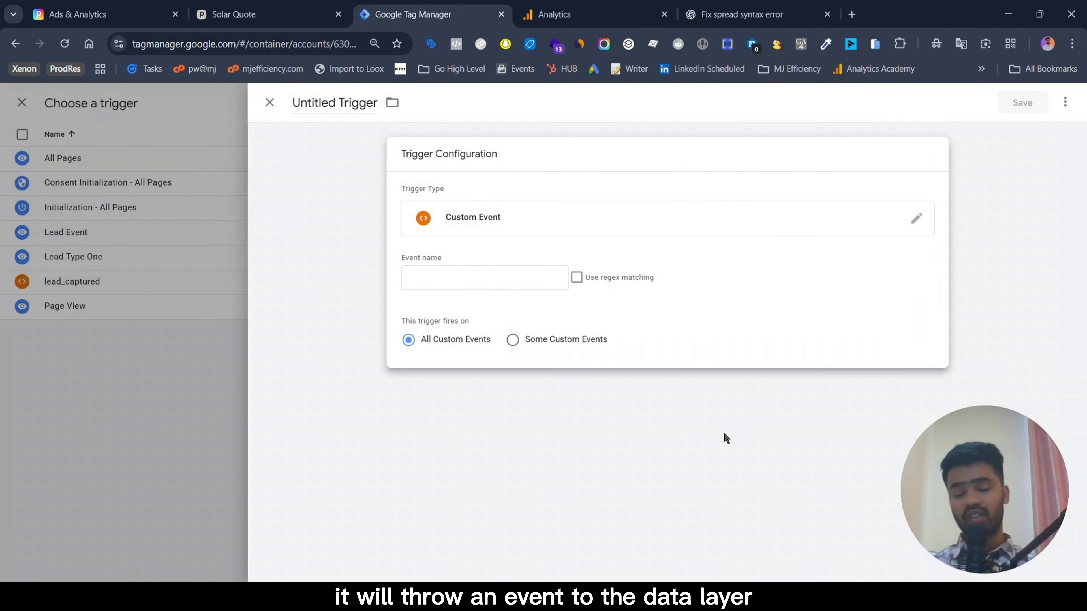
# Set the trigger's event name to lead_captured and save it as 'lead_captured-test'
pyautogui.click(449, 274)
pyautogui.press('super+v')
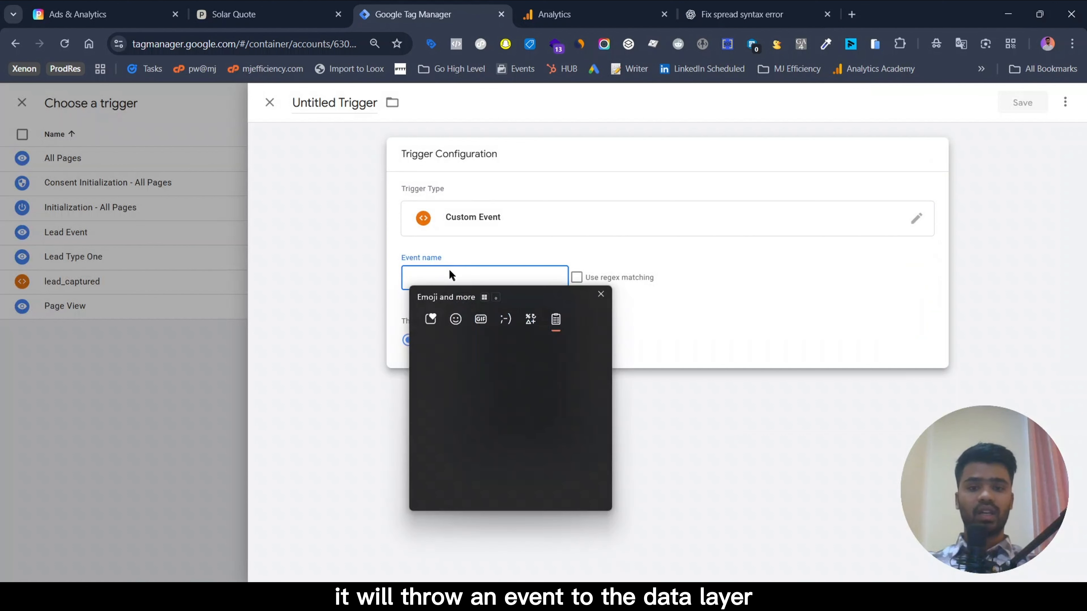
pyautogui.scroll(-10, 480, 422)
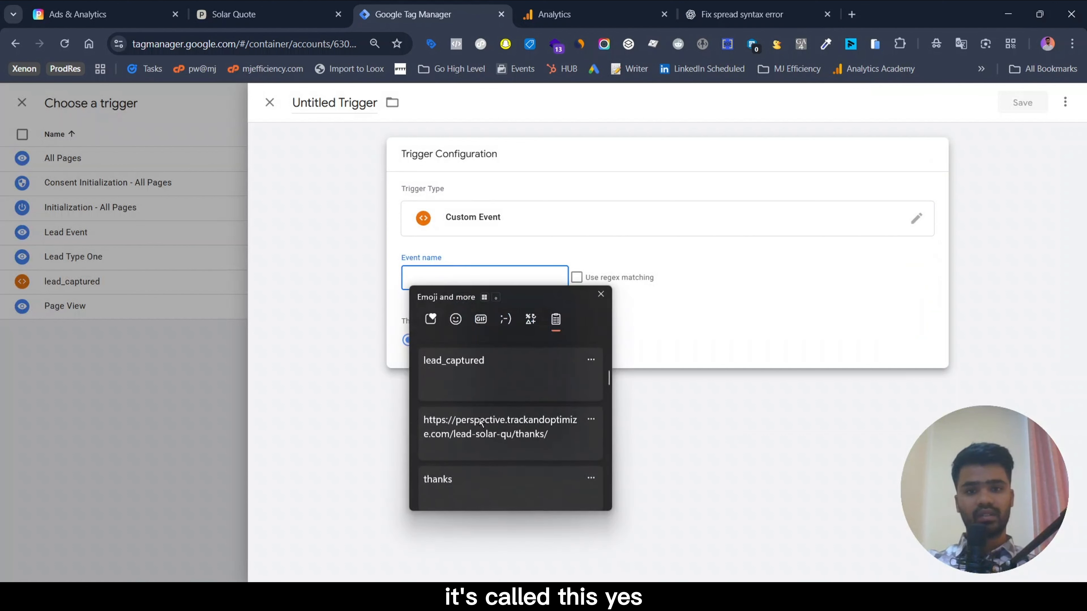
pyautogui.click(466, 384)
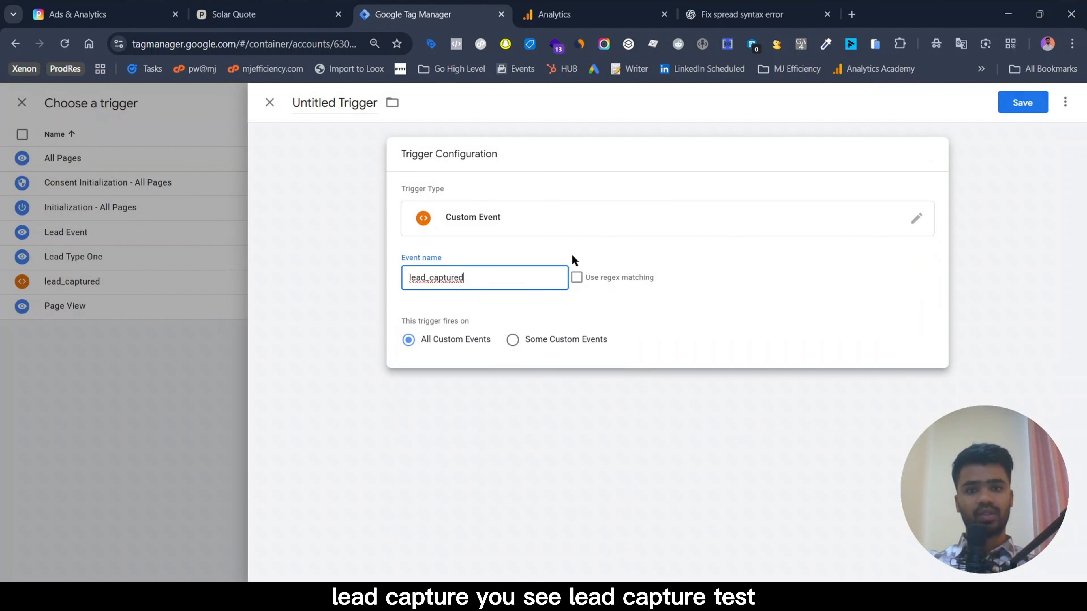
pyautogui.click(1019, 103)
pyautogui.write('-')
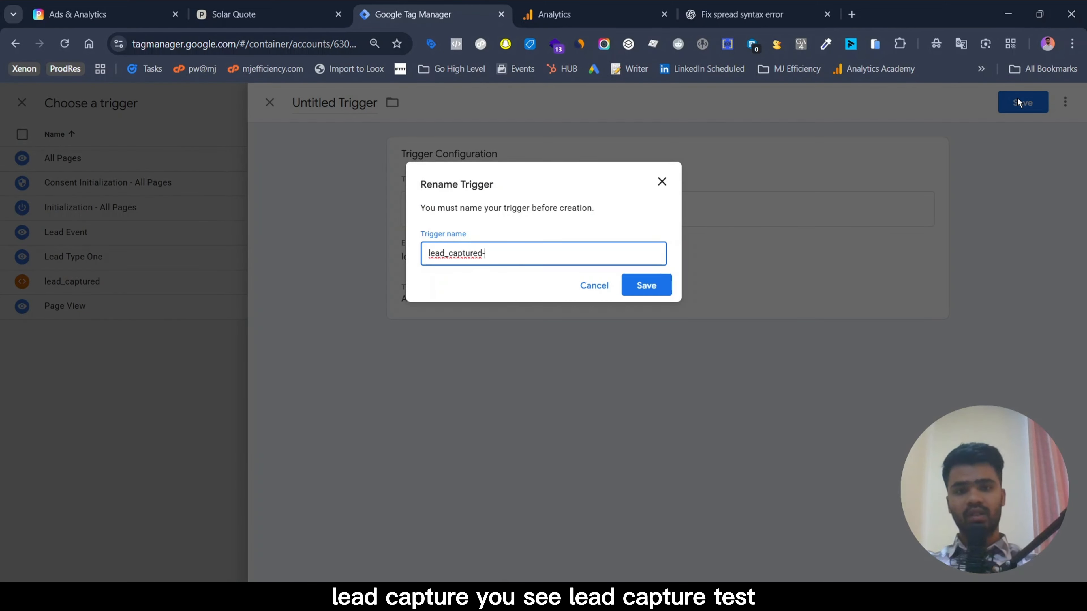
pyautogui.write('test')
pyautogui.press('Return')
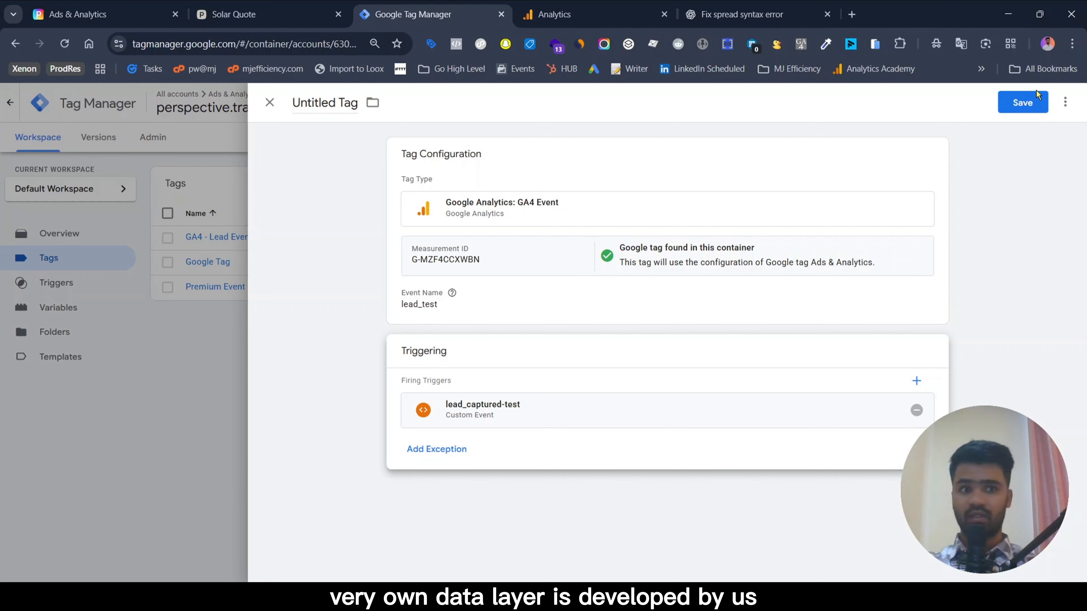
# Save the lead_test tag named 'GA4 Lead - Test - Custom Event- DL'
pyautogui.click(1036, 98)
pyautogui.write('GA')
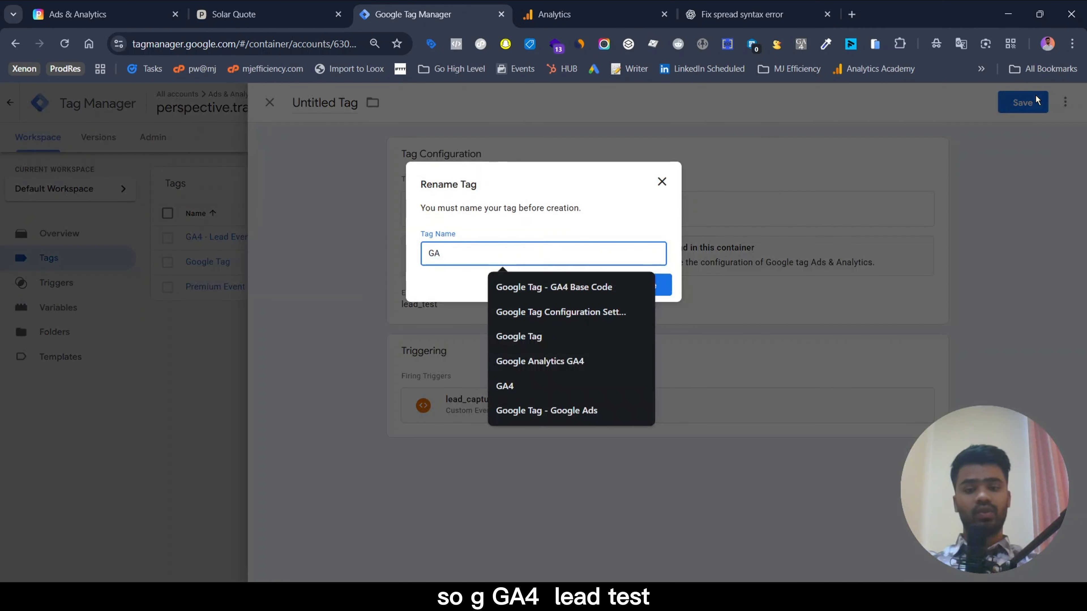
pyautogui.write('4 Lead ')
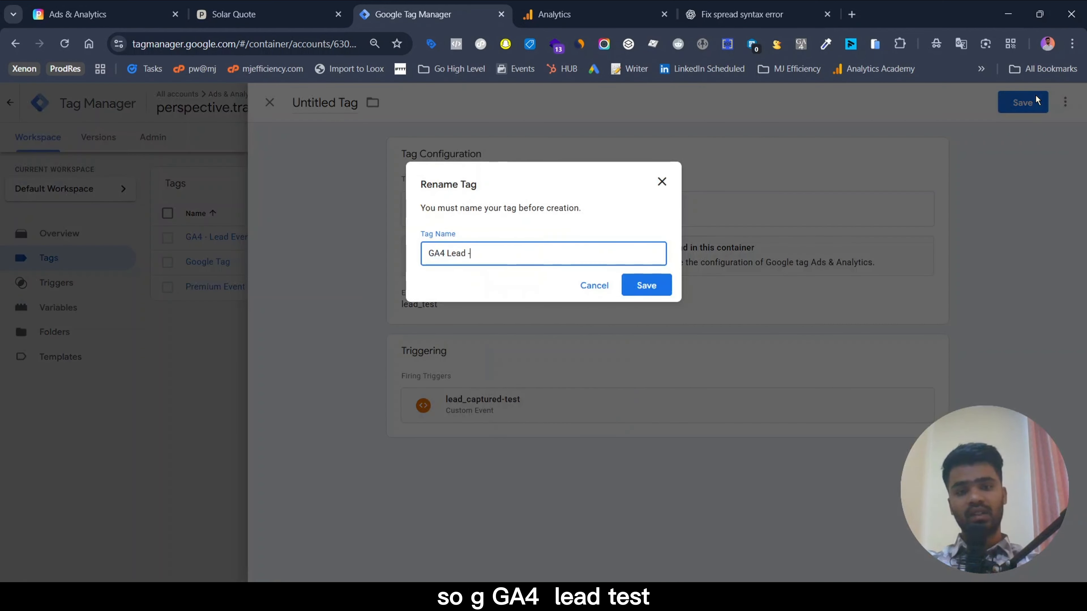
pyautogui.write('- Test = C')
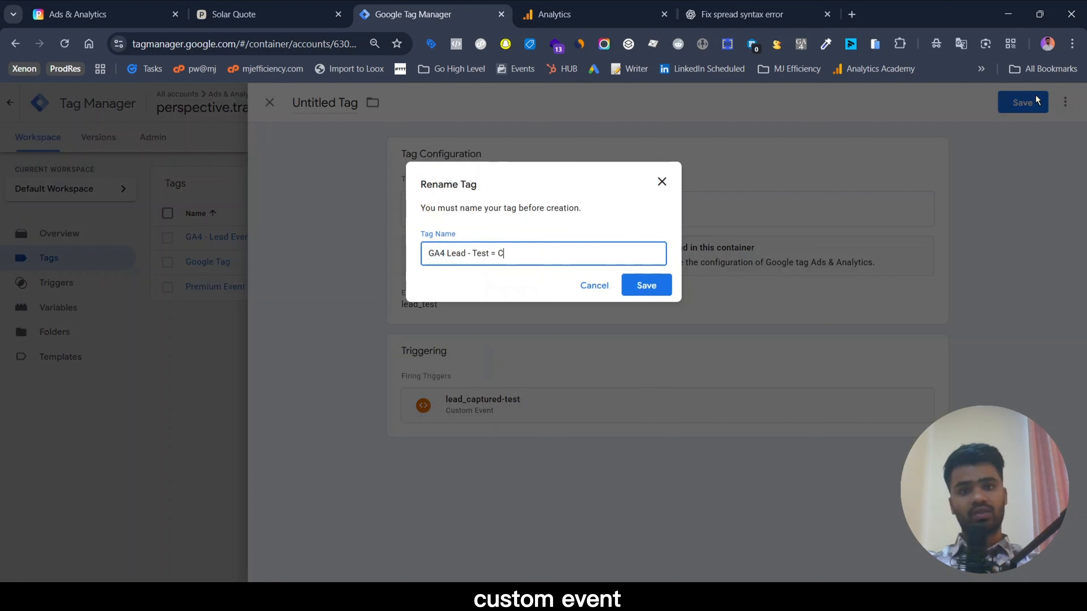
pyautogui.press('BackSpace')
pyautogui.press('BackSpace')
pyautogui.press('BackSpace')
pyautogui.write('- C')
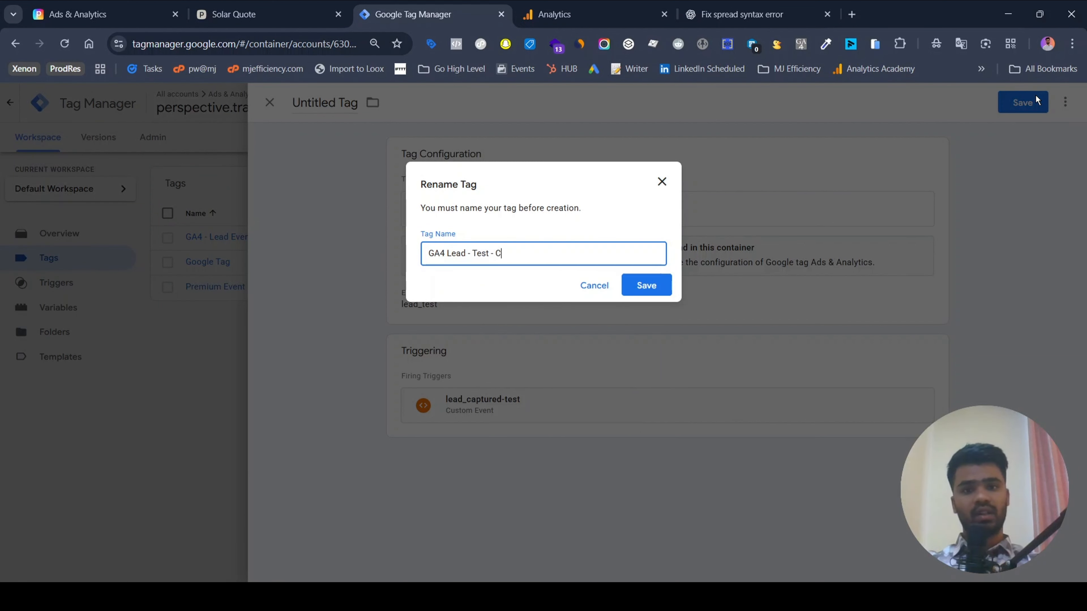
pyautogui.write('ustom Event- DL')
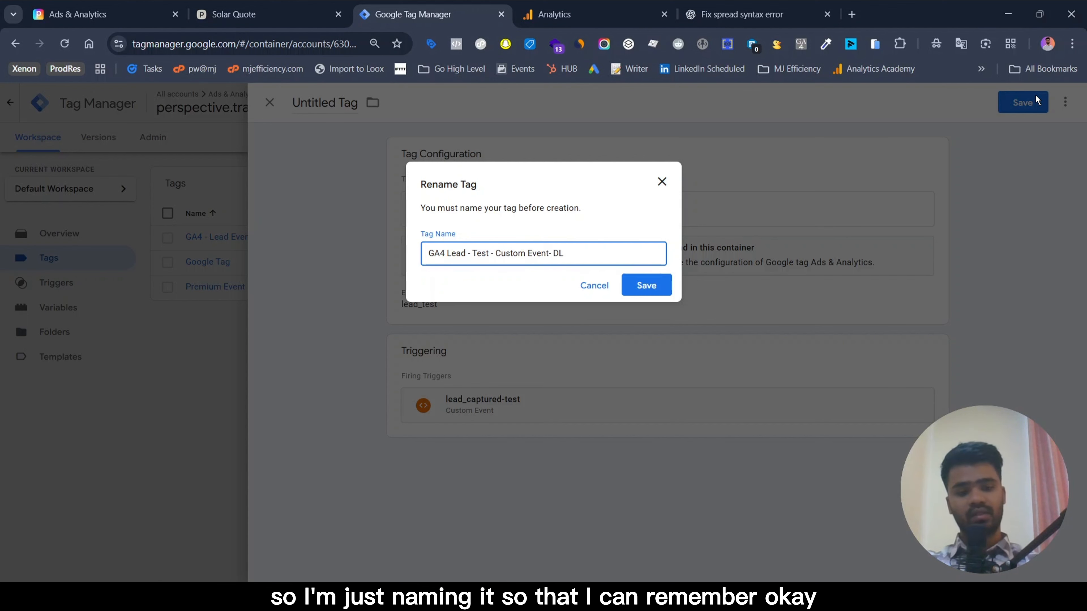
pyautogui.press('Return')
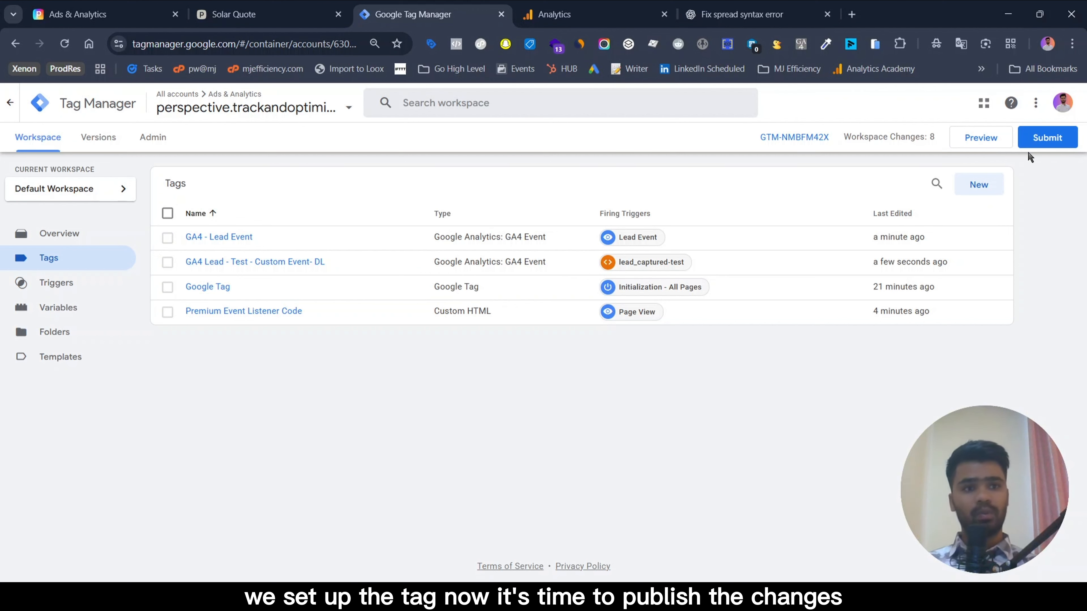
# Publish the workspace changes without a version description, creating Version 5
pyautogui.click(1029, 139)
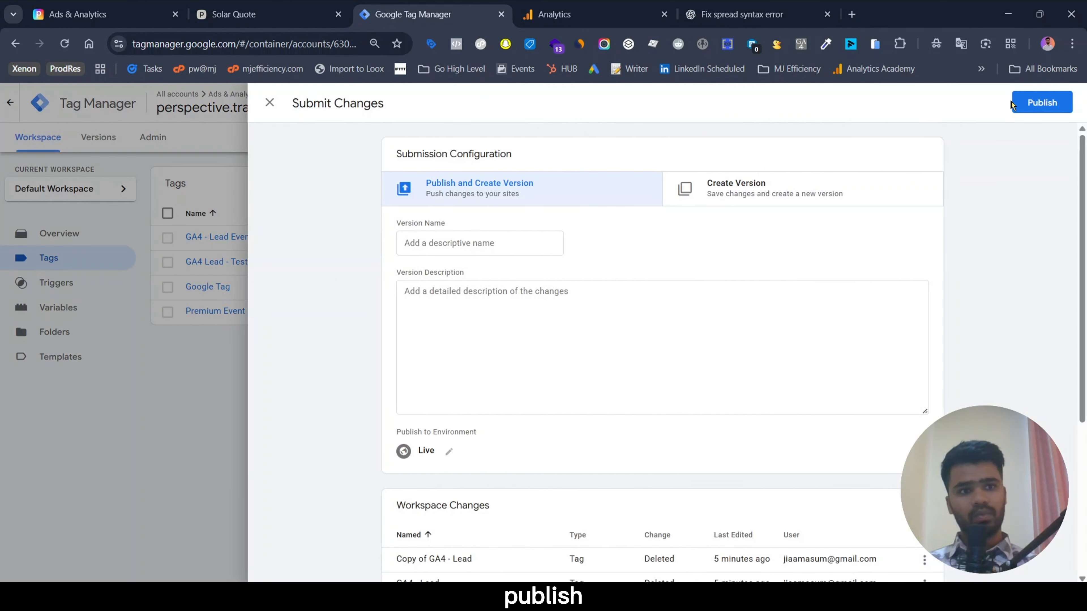
pyautogui.click(1012, 103)
pyautogui.click(637, 456)
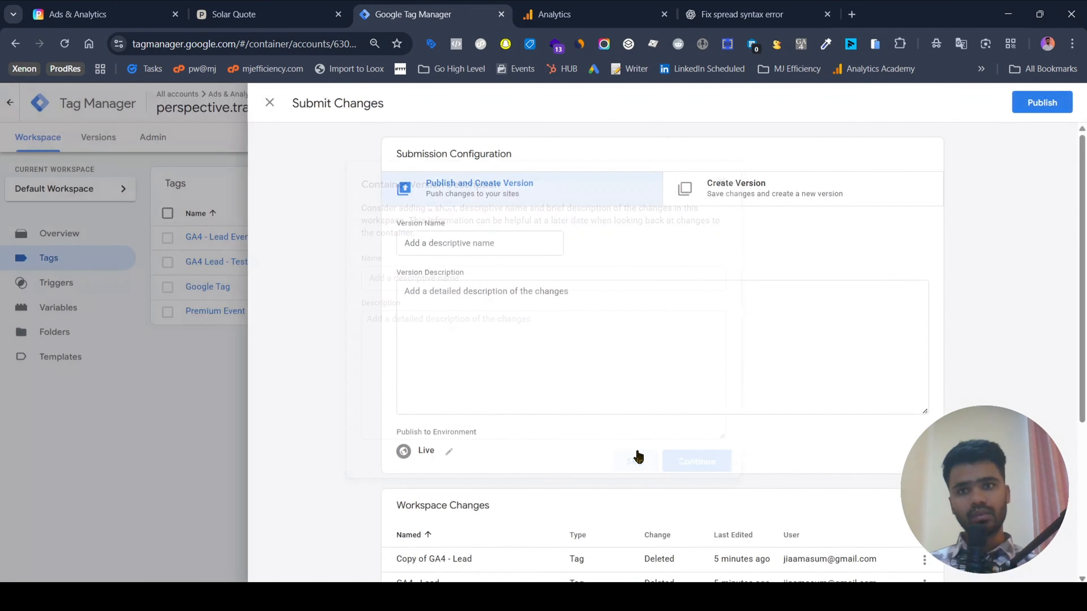
# Check Analytics DebugView, then close the Version 5 summary and return to the workspace Overview
pyautogui.click(544, 6)
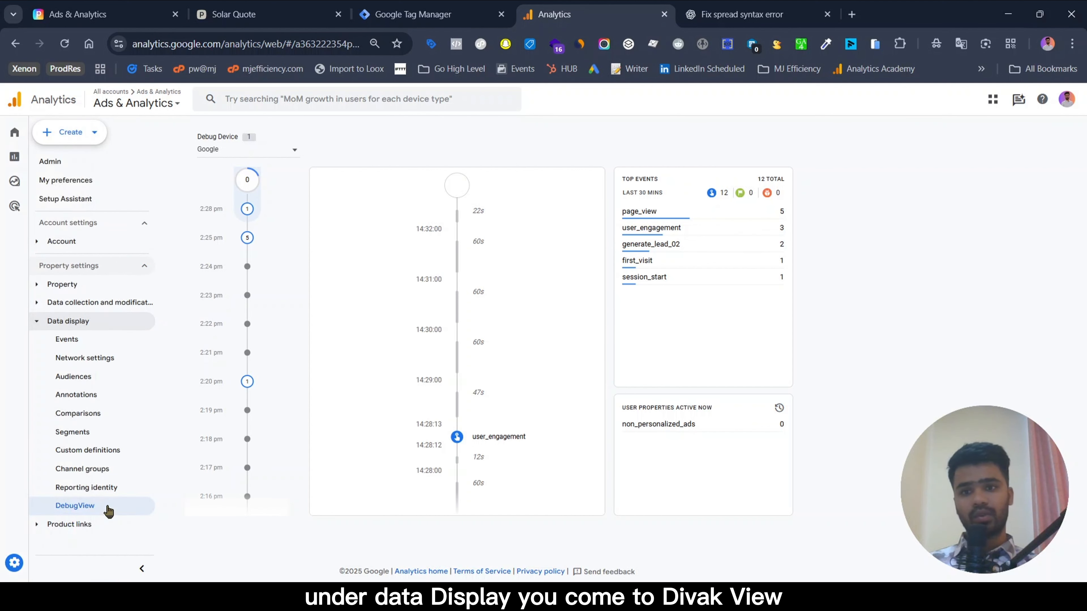
pyautogui.click(414, 10)
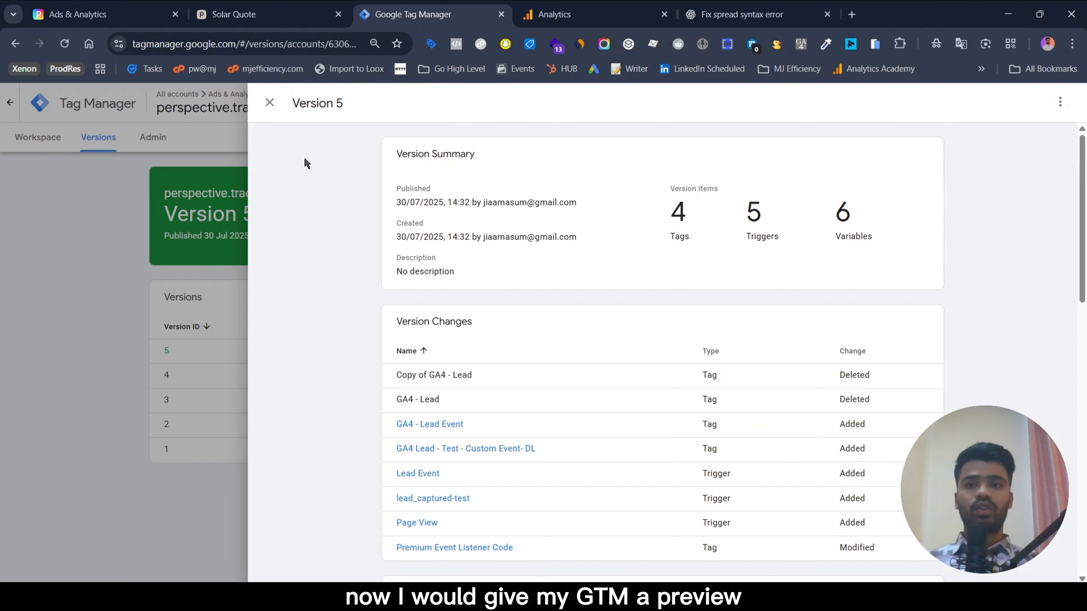
pyautogui.click(268, 102)
pyautogui.click(47, 139)
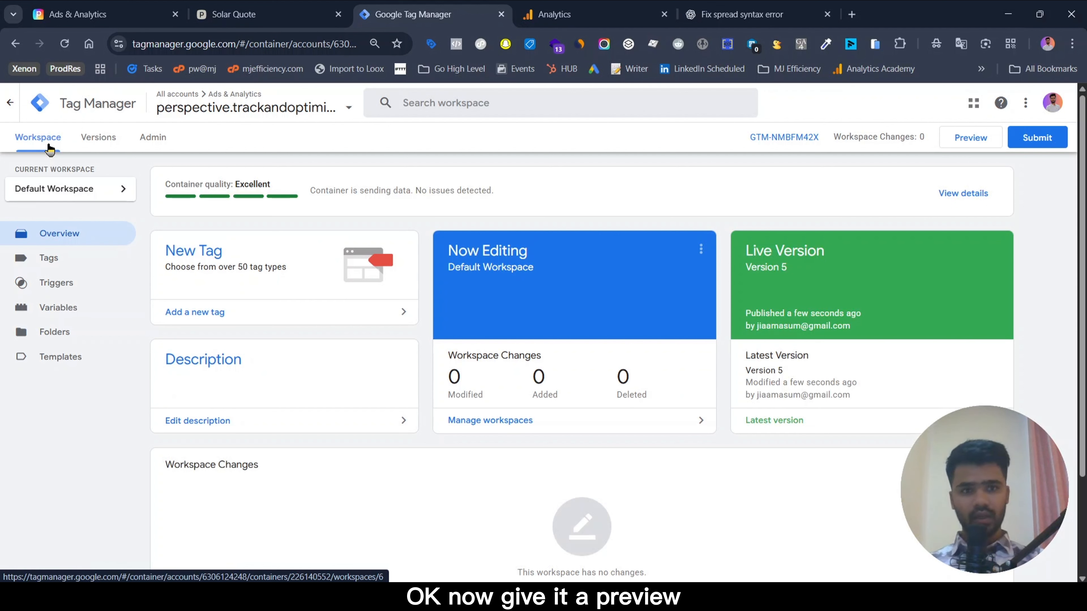
# Preview container GTM-NMBFM42X and connect Tag Assistant to the lead-solar-qu page
pyautogui.click(970, 148)
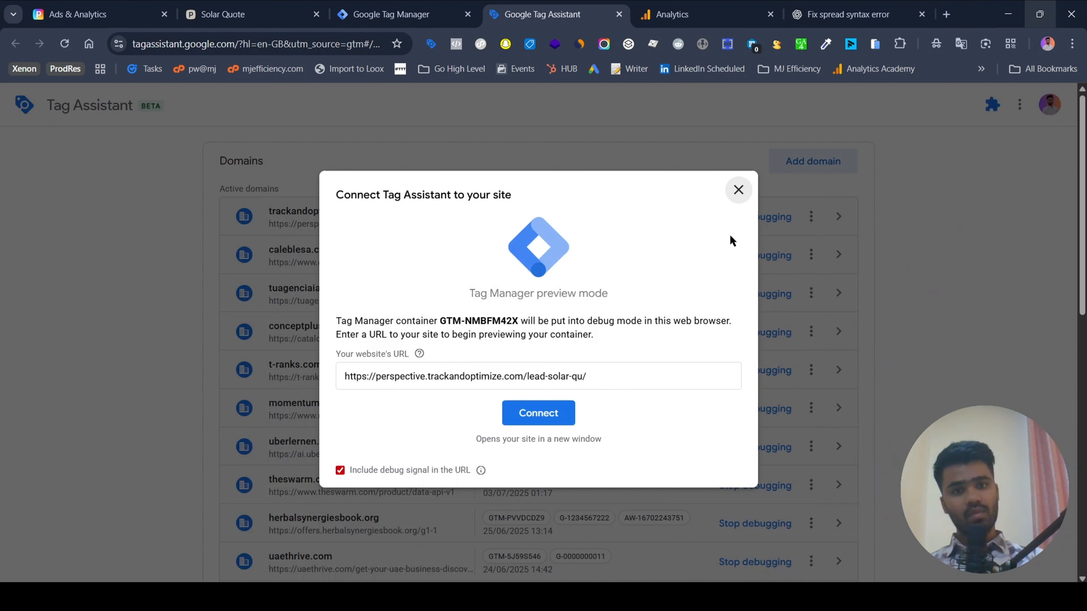
pyautogui.click(545, 416)
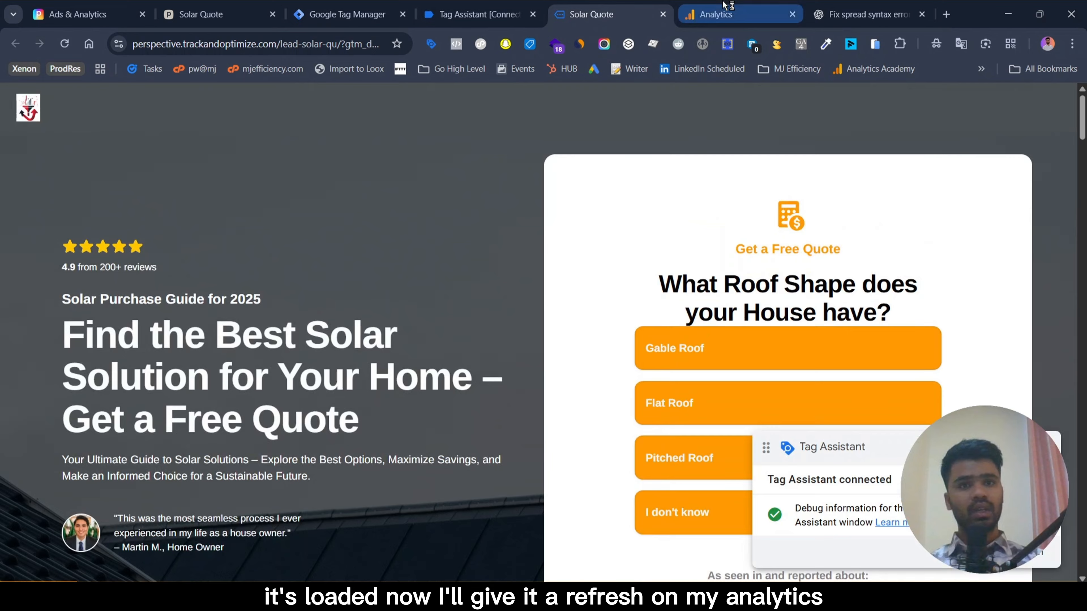
# Reload GA4 DebugView and close the 'Fix spread syntax error' tab
pyautogui.click(726, 7)
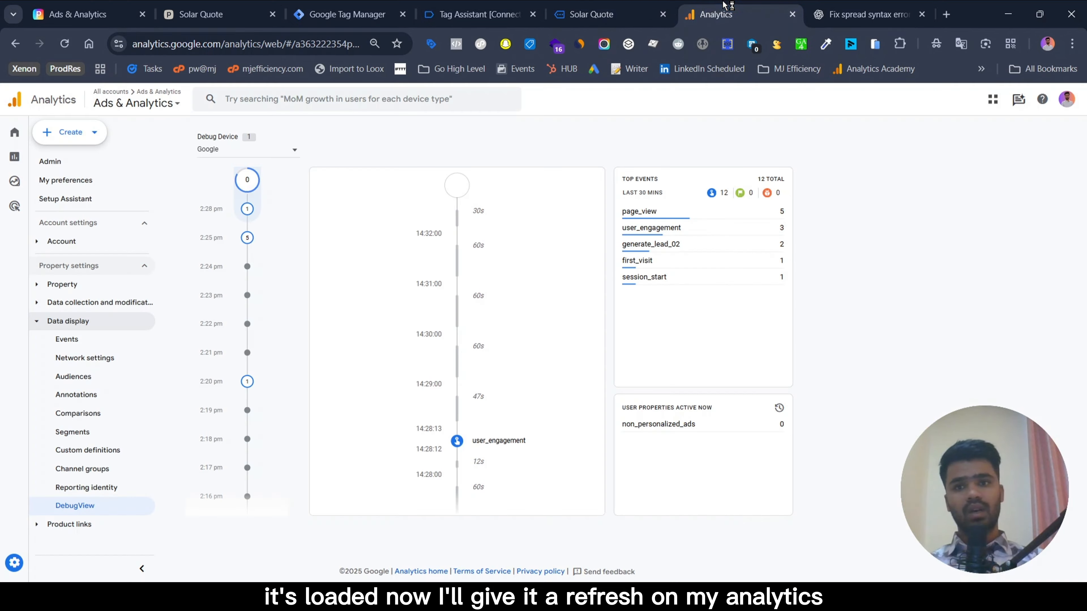
pyautogui.click(60, 44)
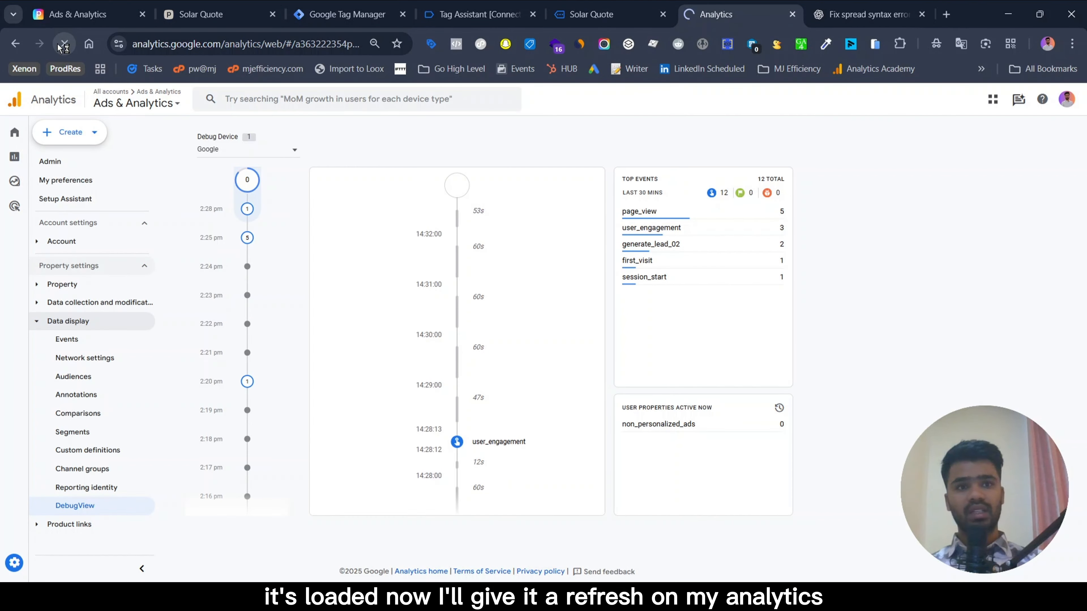
pyautogui.click(923, 14)
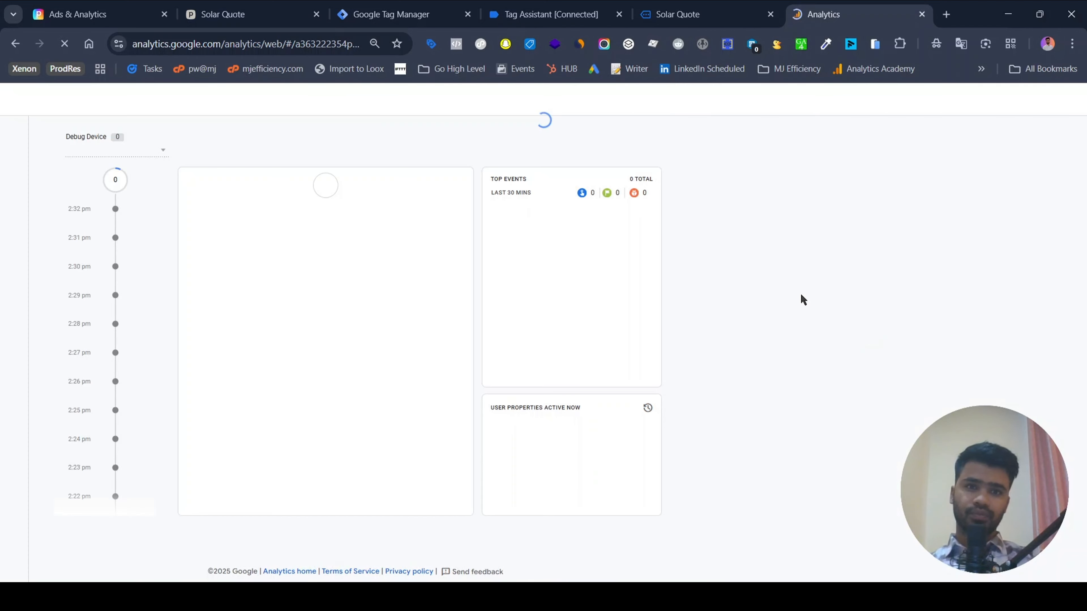
# Check DebugView for the new page_view, then go back to the Solar Quote landing page
pyautogui.click(685, 14)
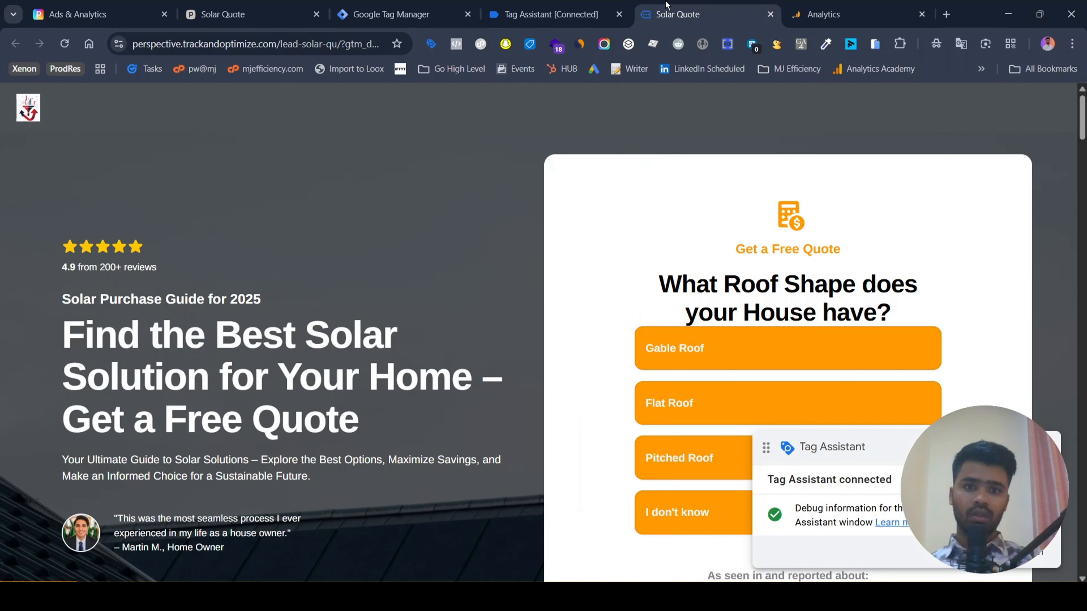
pyautogui.scroll(-8, 427, 346)
pyautogui.scroll(-4, 427, 345)
pyautogui.scroll(15, 427, 345)
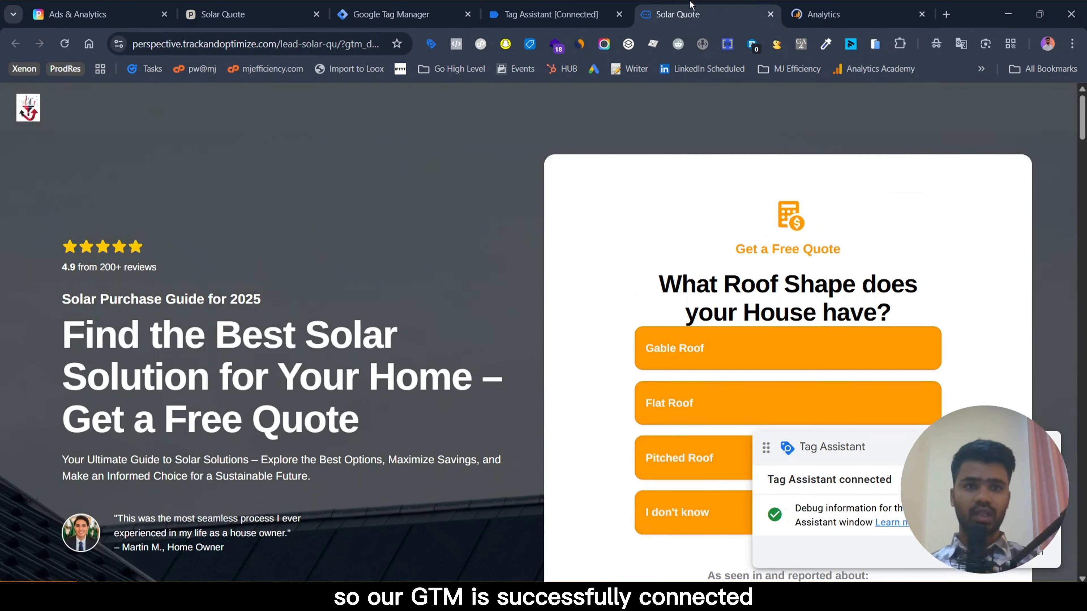
pyautogui.click(797, 5)
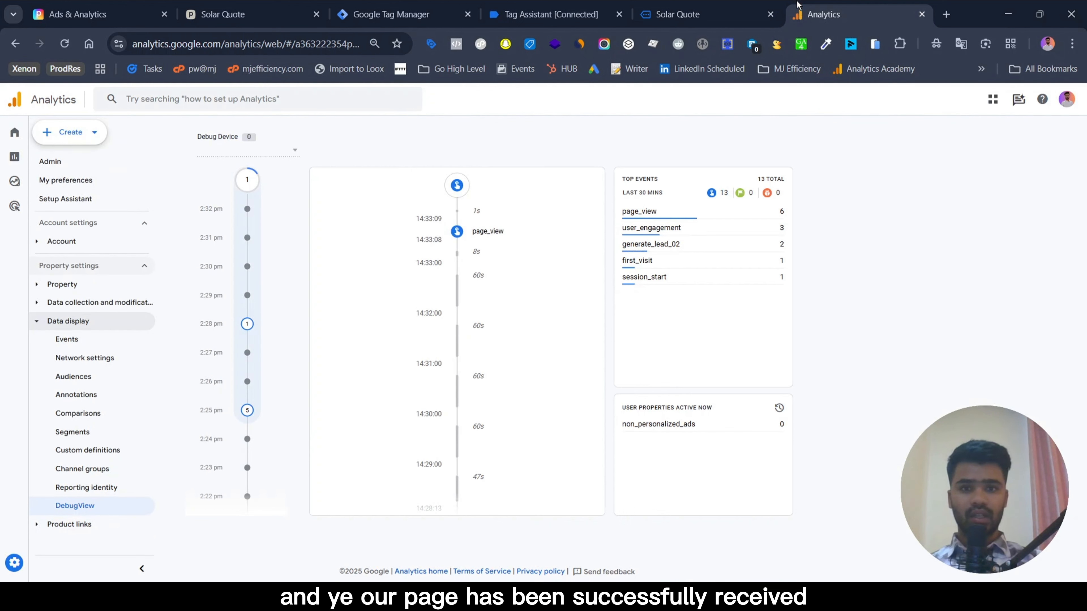
pyautogui.click(649, 6)
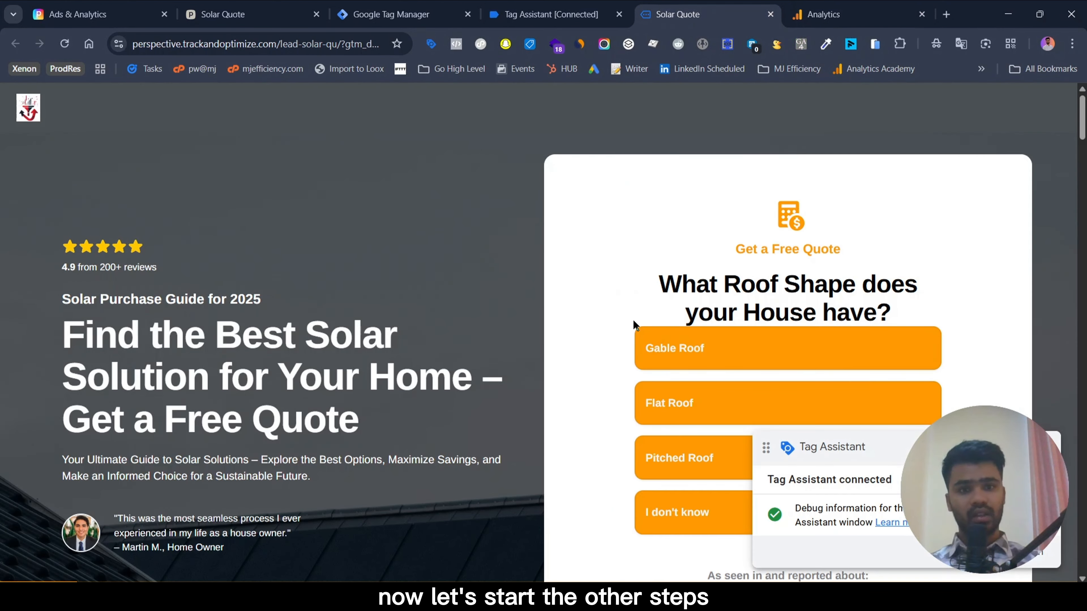
# Answer Gable Roof, Commercial Property, 3-4 people, Throughout the Day, and Yes to home ownership
pyautogui.click(715, 353)
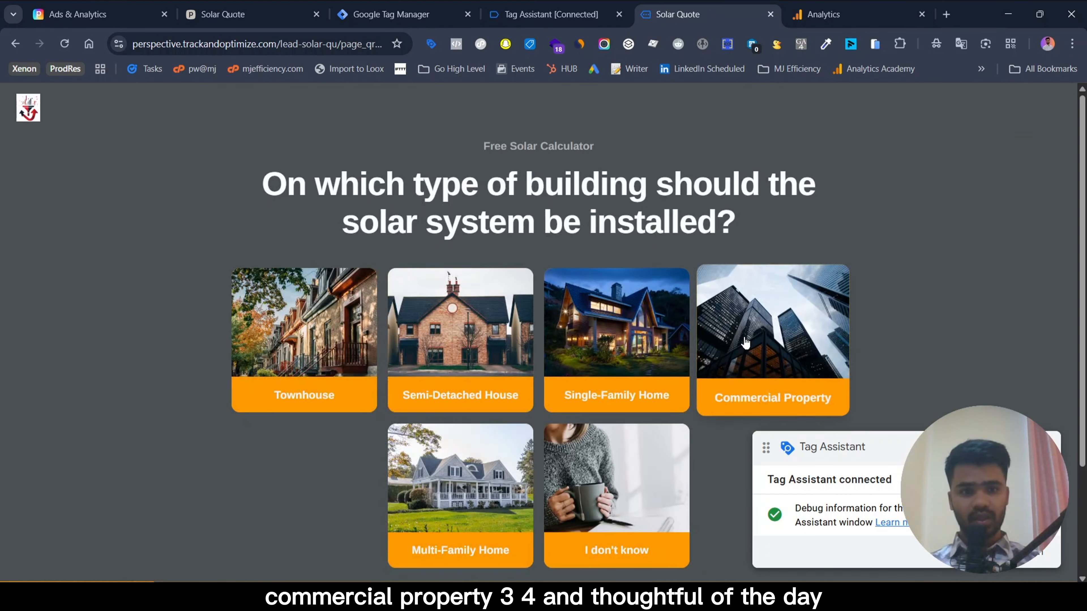
pyautogui.click(745, 342)
pyautogui.click(498, 338)
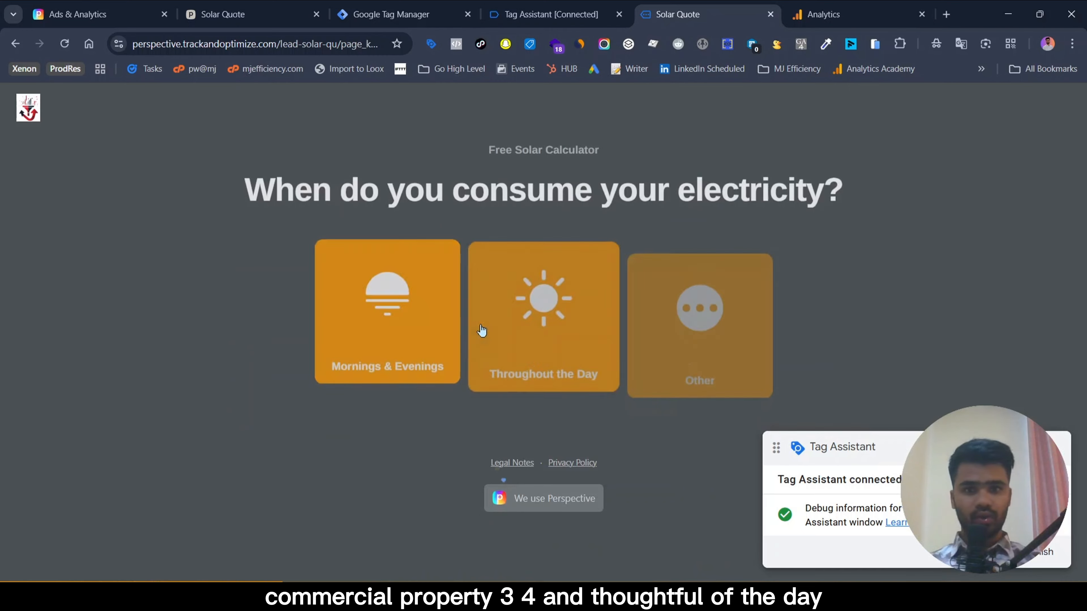
pyautogui.click(531, 311)
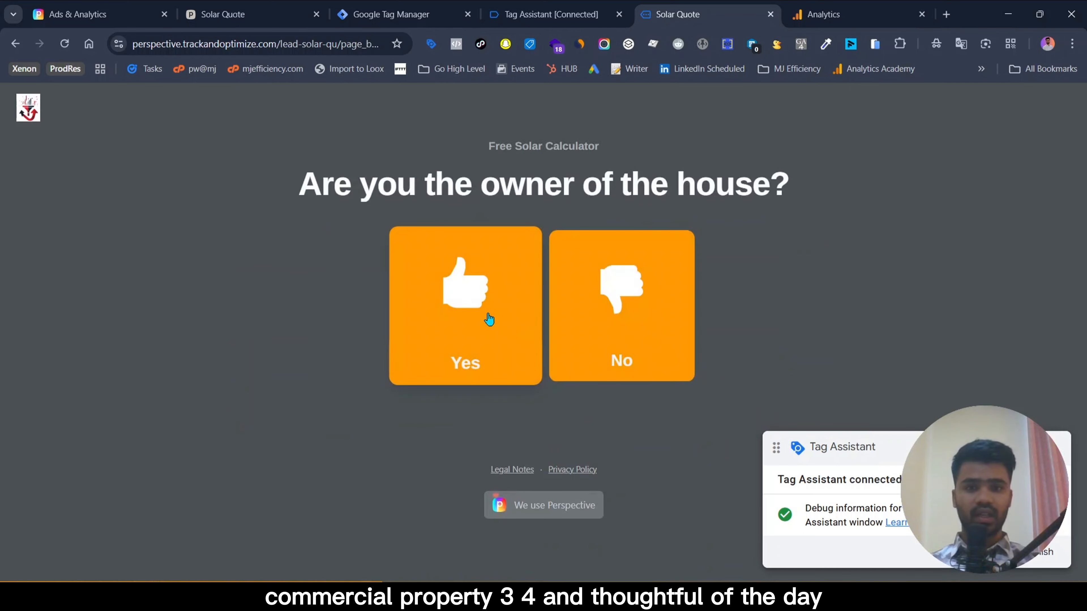
pyautogui.click(488, 319)
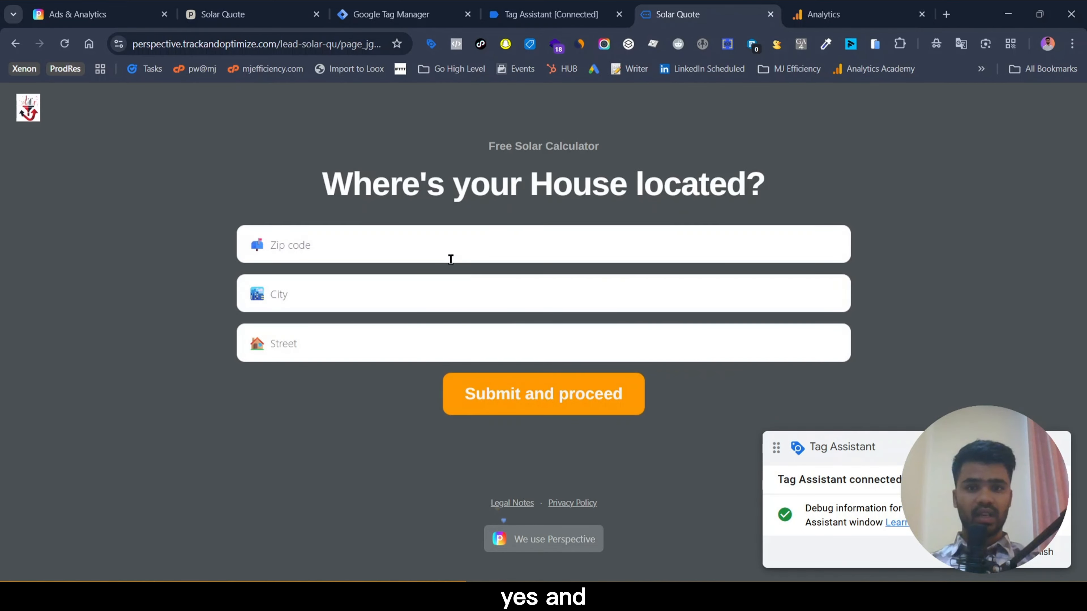
# Autofill the zip code, city and street, and submit the house location
pyautogui.click(450, 259)
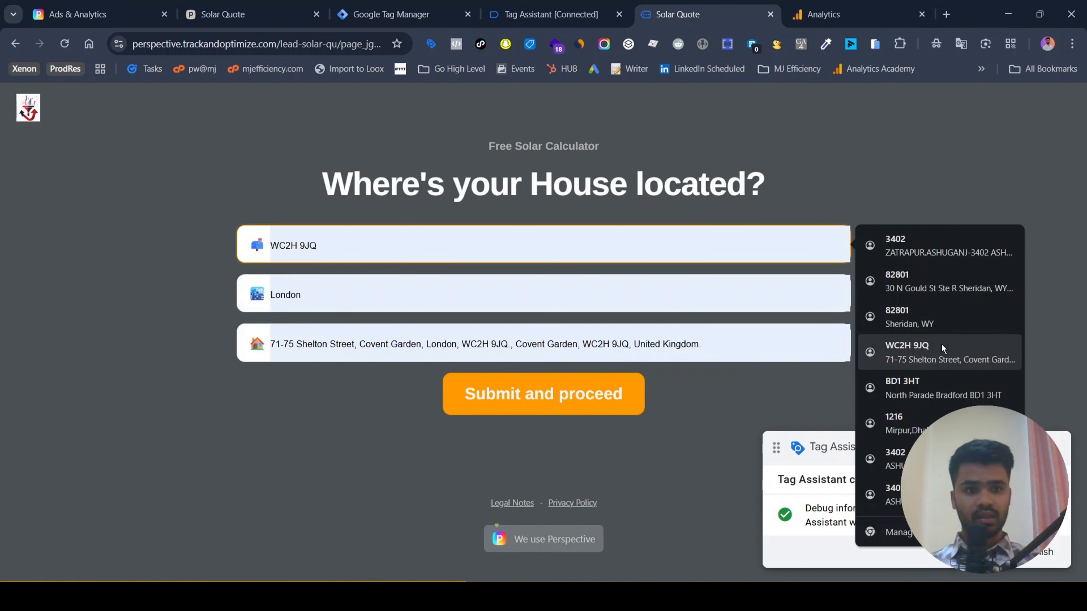
pyautogui.click(924, 314)
pyautogui.click(483, 405)
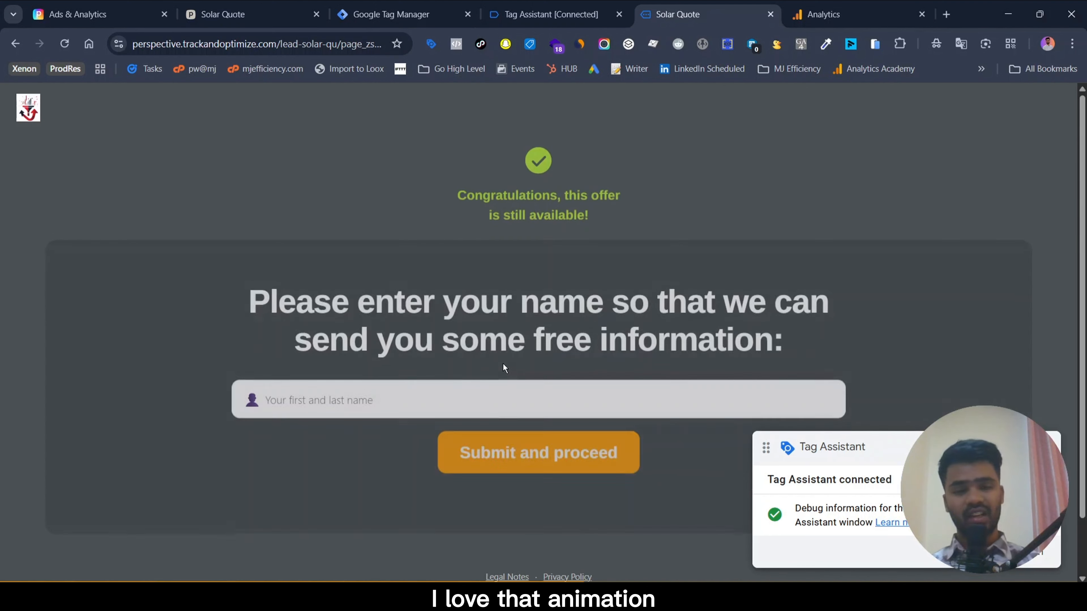
# Autofill and submit the contact's full name and e-mail address
pyautogui.click(519, 393)
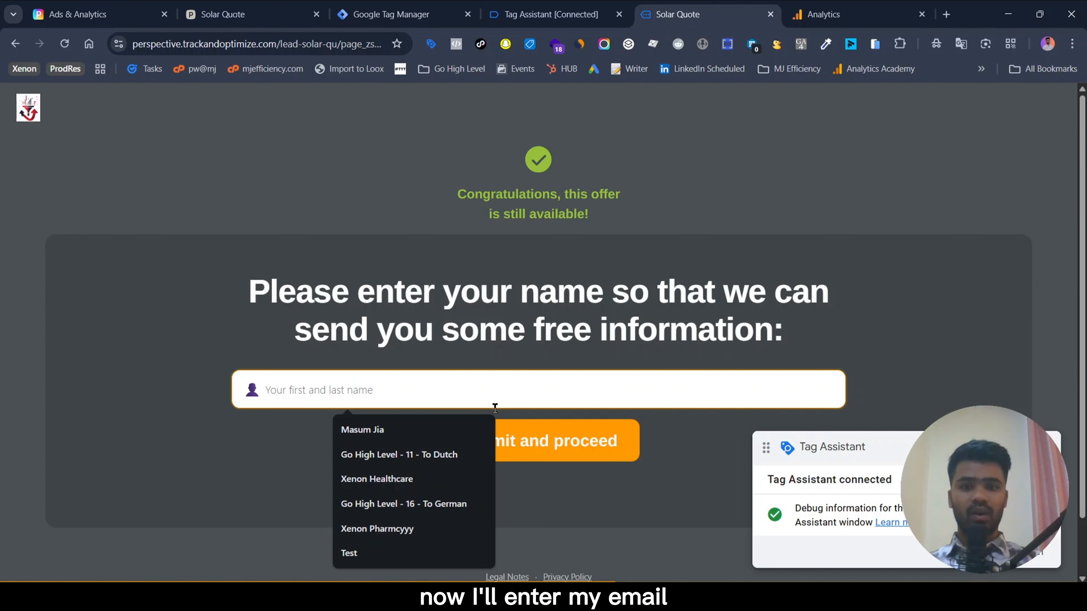
pyautogui.click(360, 430)
pyautogui.click(525, 443)
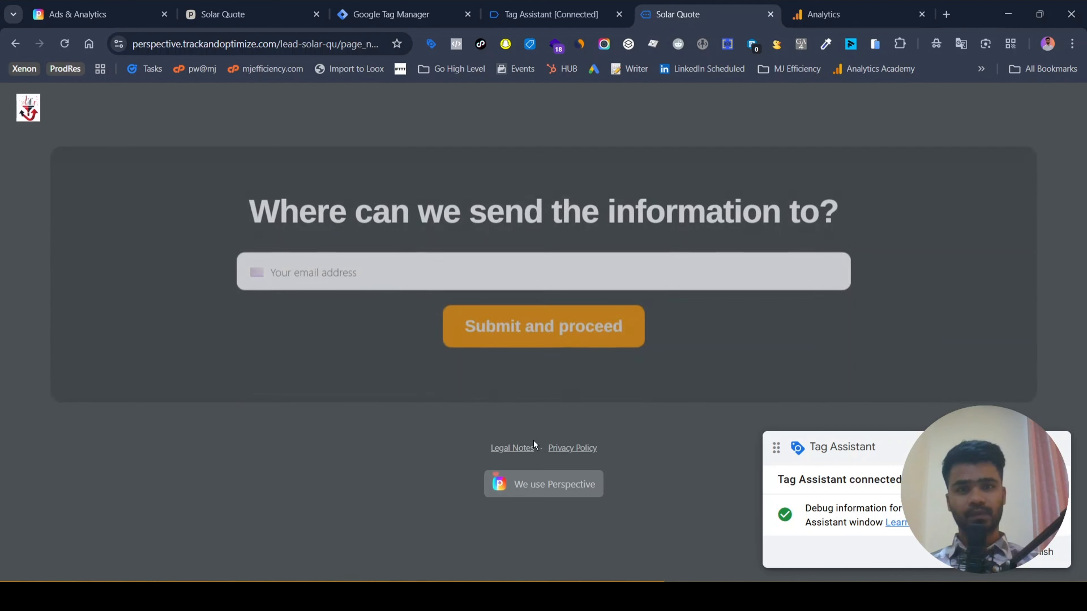
pyautogui.click(364, 256)
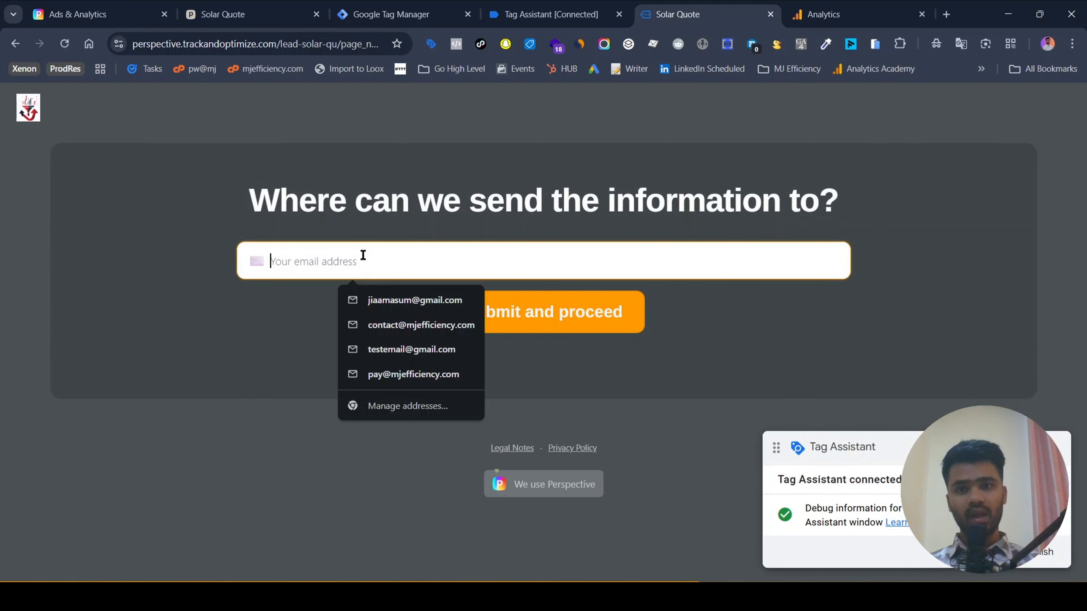
pyautogui.click(402, 300)
pyautogui.click(479, 305)
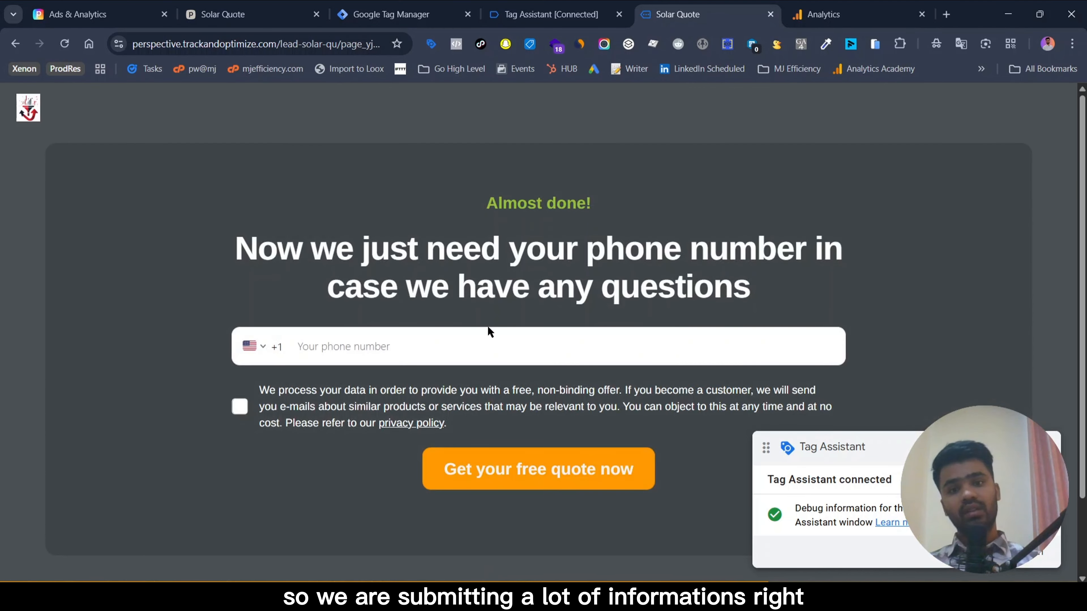
# Autofill the phone number, accept data processing consent, and request the free quote
pyautogui.click(488, 338)
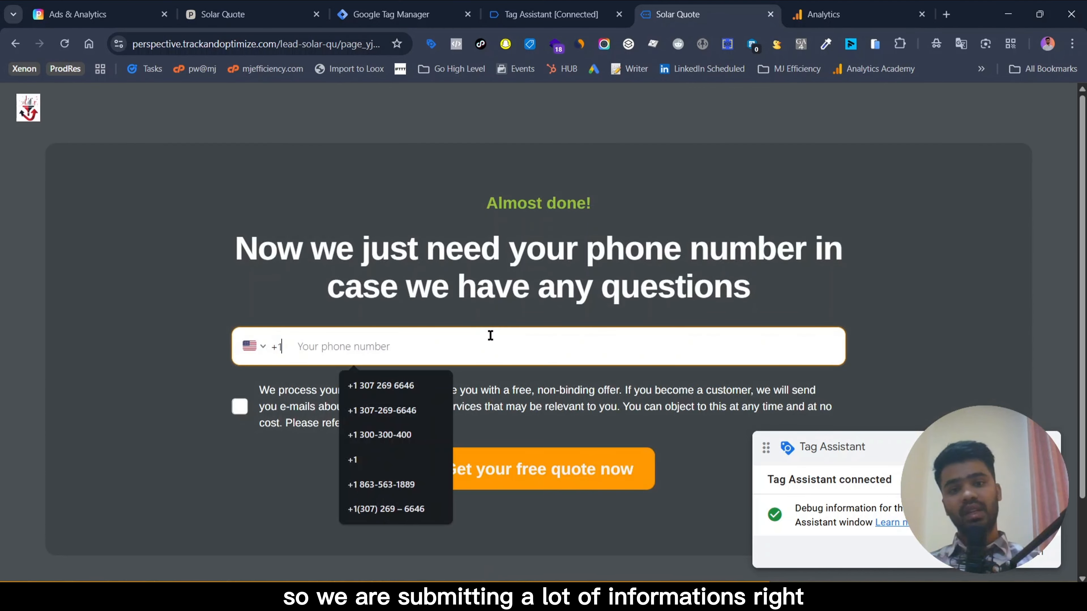
pyautogui.click(386, 508)
pyautogui.click(265, 405)
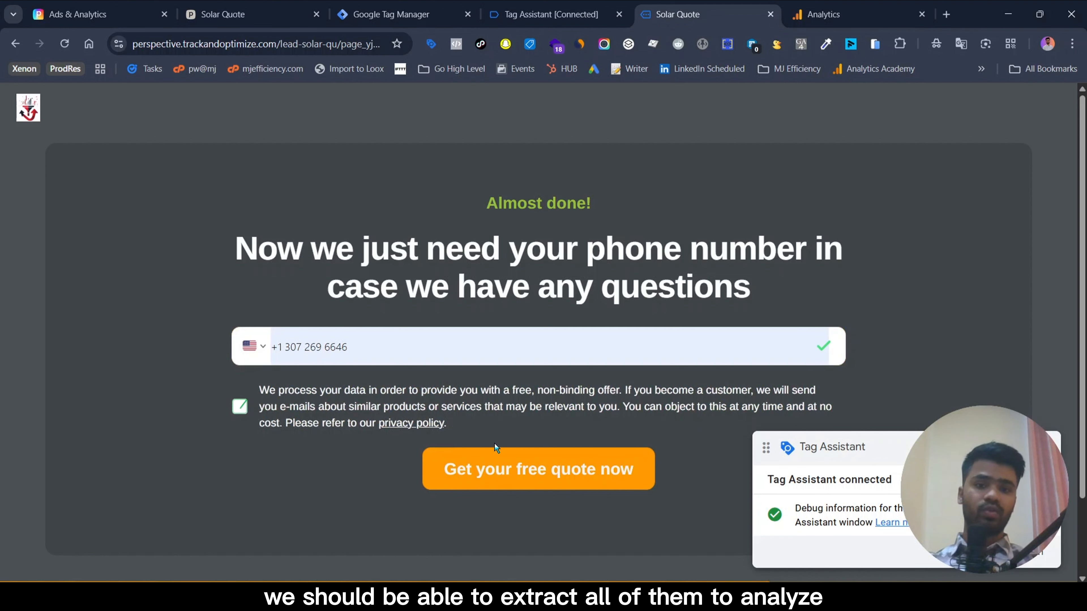
pyautogui.click(497, 461)
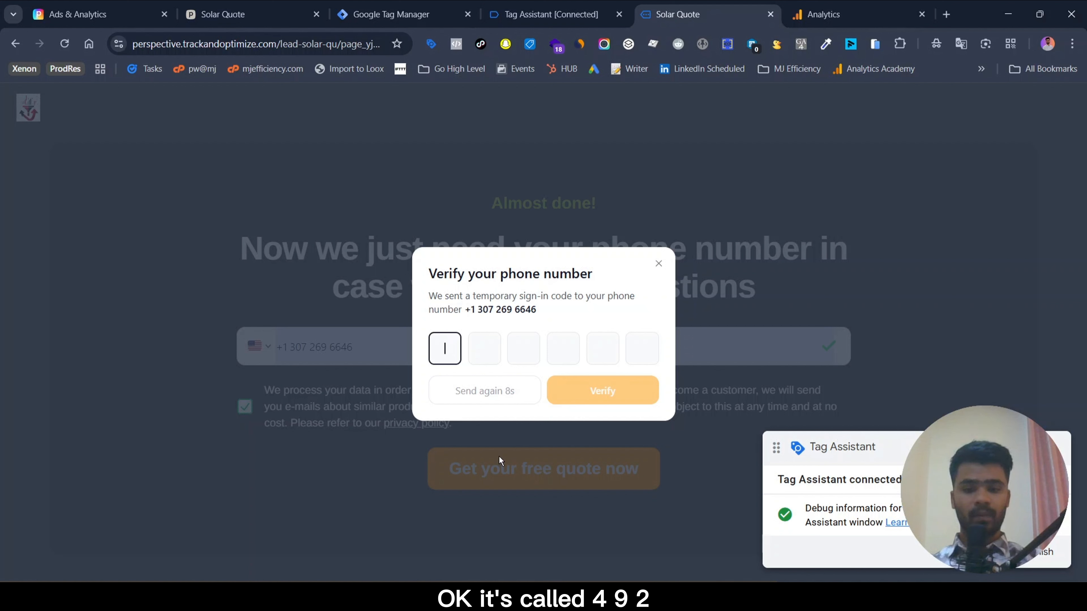
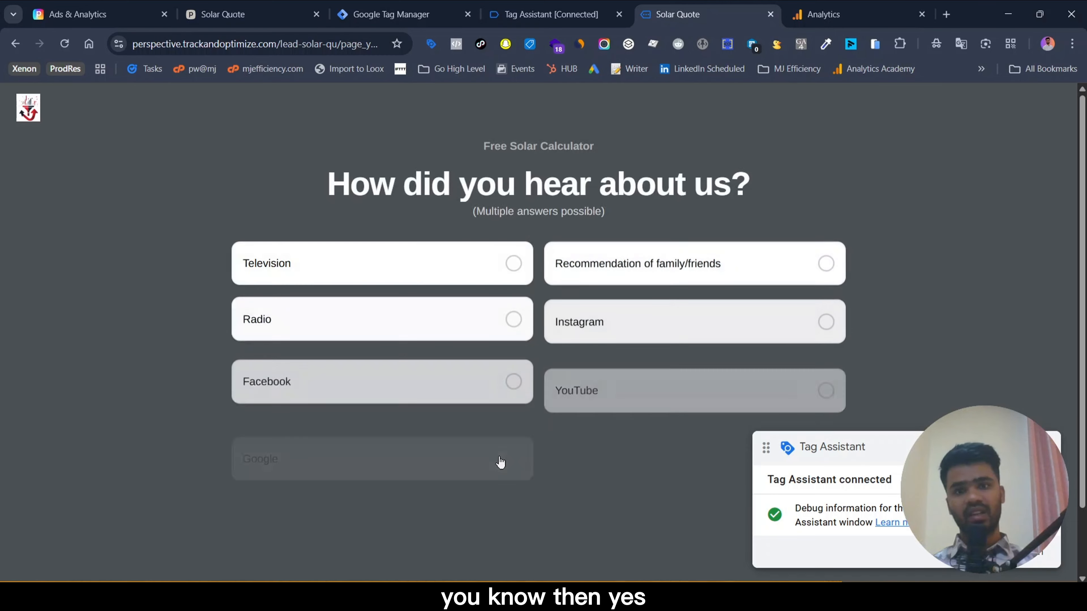
# Answer YouTube as referral source, Metal / Sheet Metal roofing, and WhatsApp as contact method
pyautogui.click(636, 379)
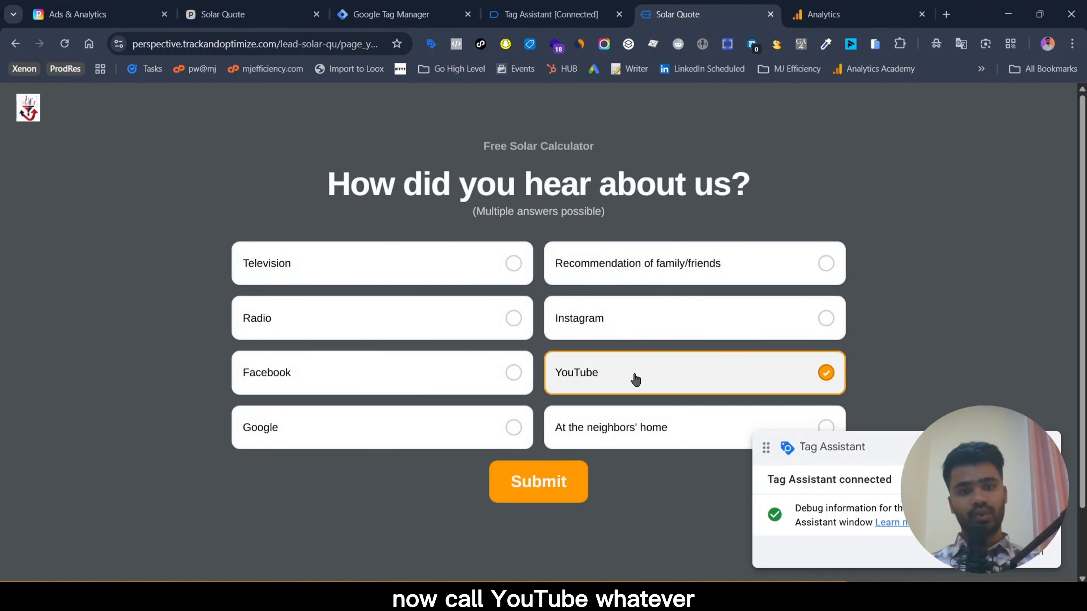
pyautogui.click(559, 496)
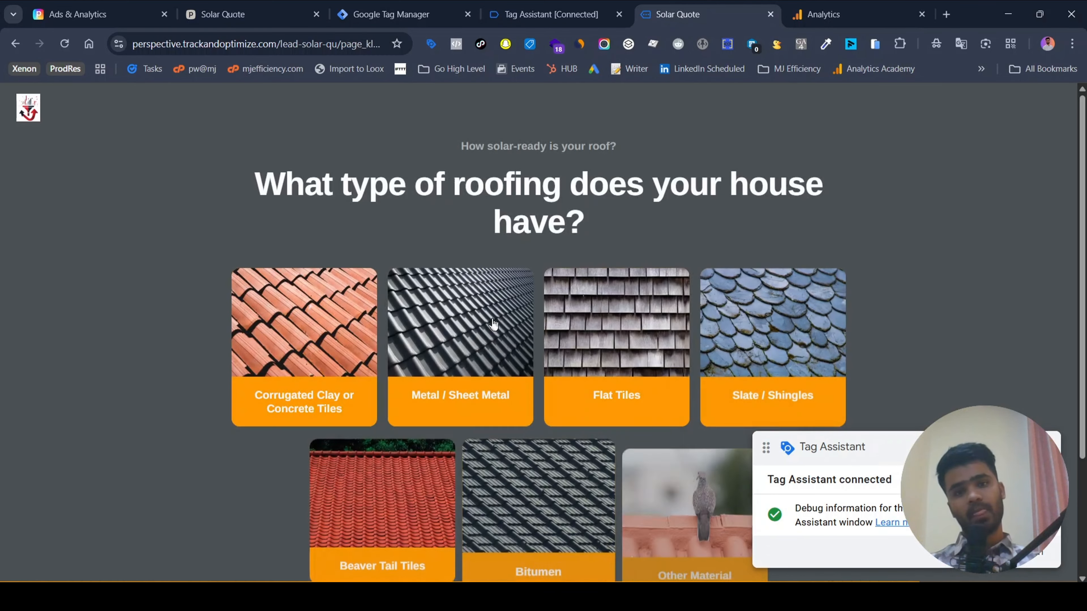
pyautogui.click(480, 308)
pyautogui.click(480, 308)
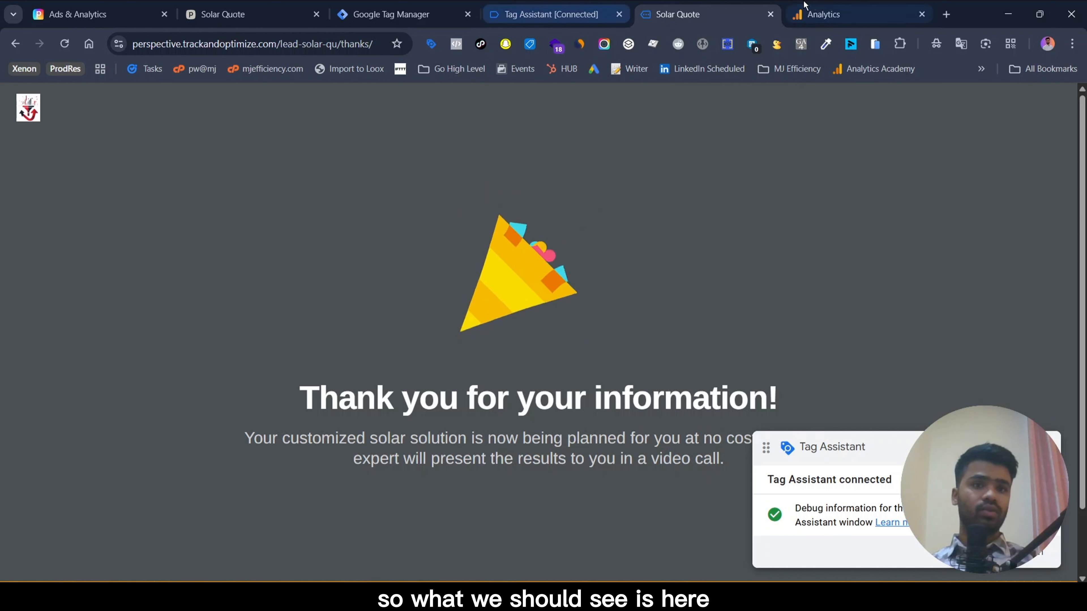
# Open the connected Tag Assistant session's summary and scroll through its recorded event list
pyautogui.click(551, 14)
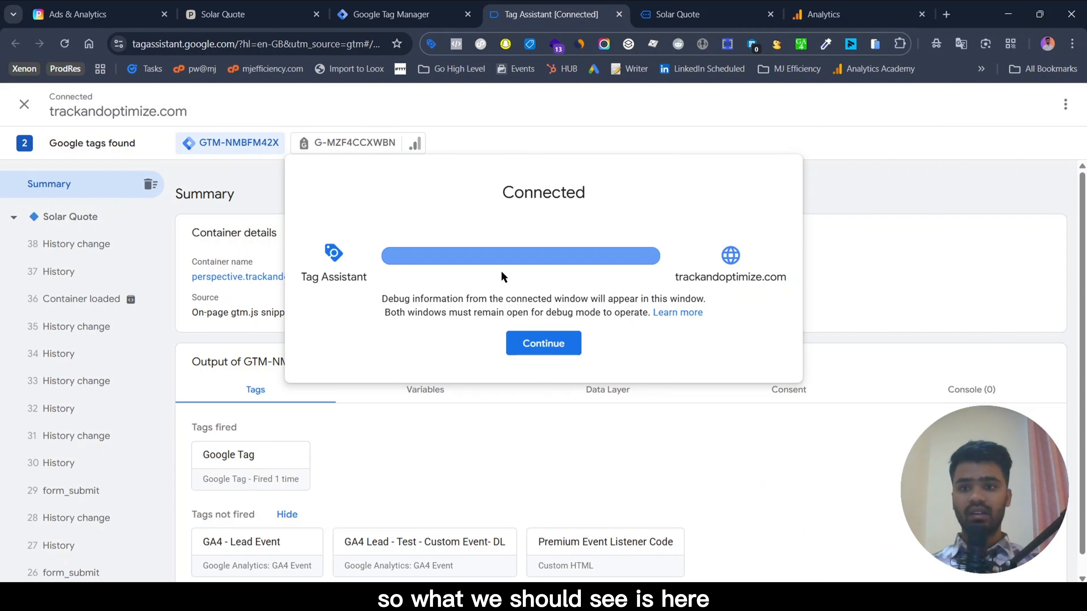
pyautogui.click(540, 350)
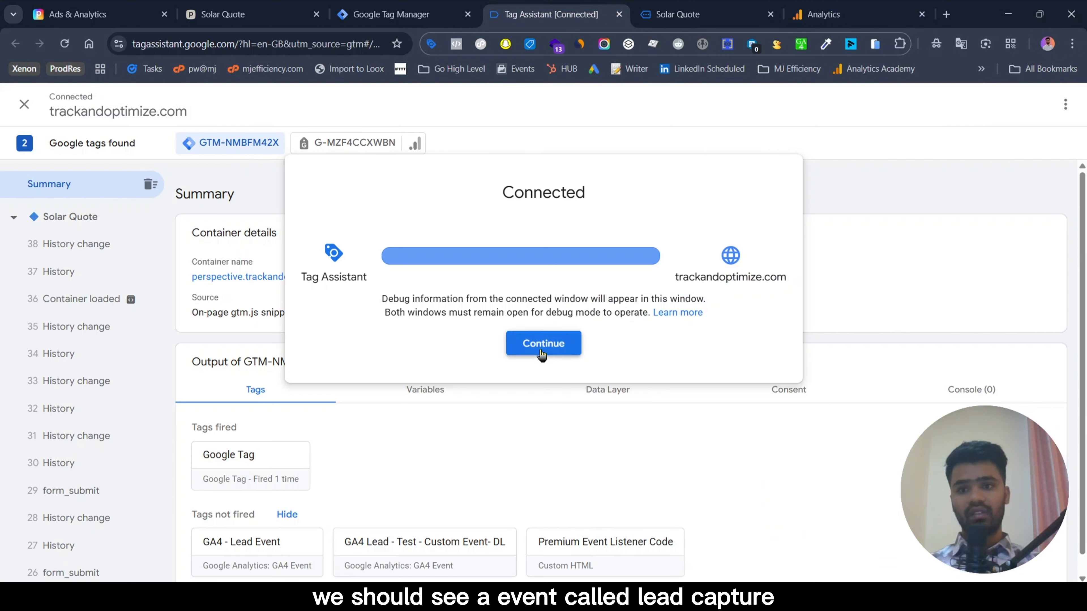
pyautogui.scroll(-8, 129, 280)
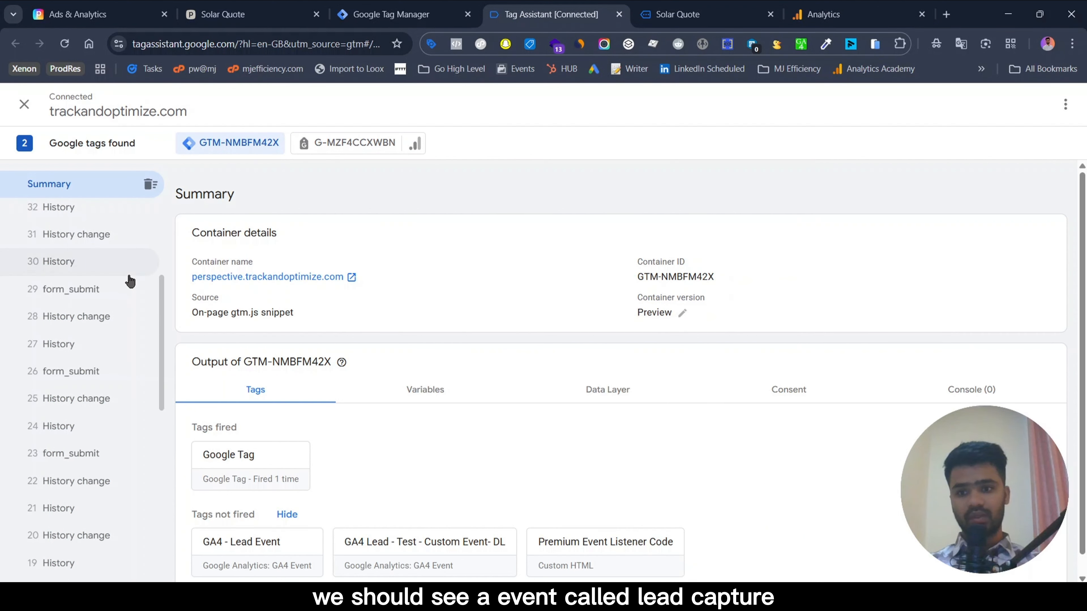
pyautogui.scroll(-7, 130, 281)
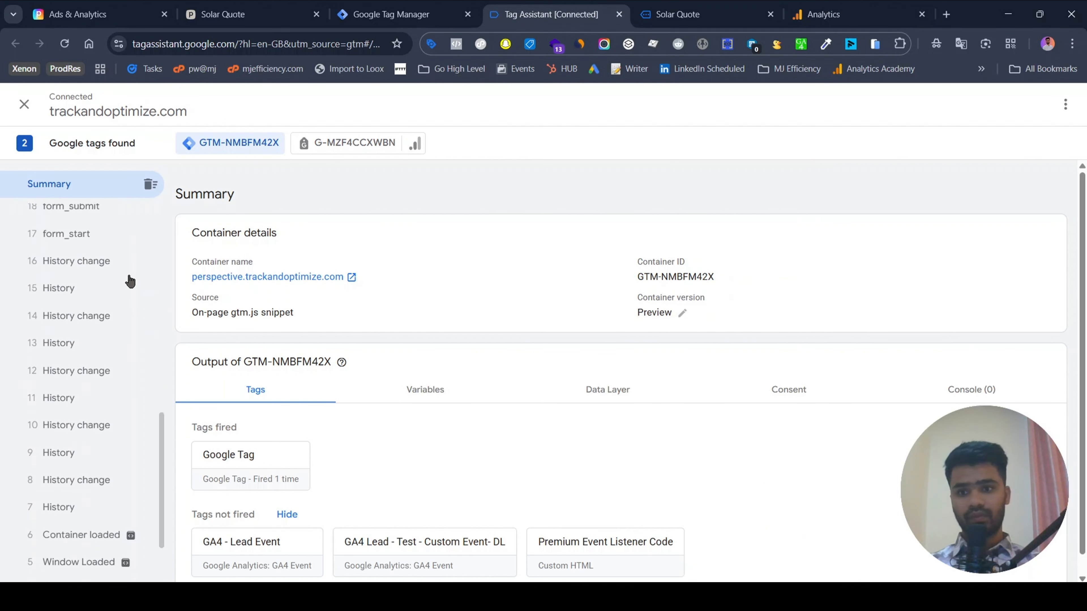
pyautogui.scroll(-1, 130, 282)
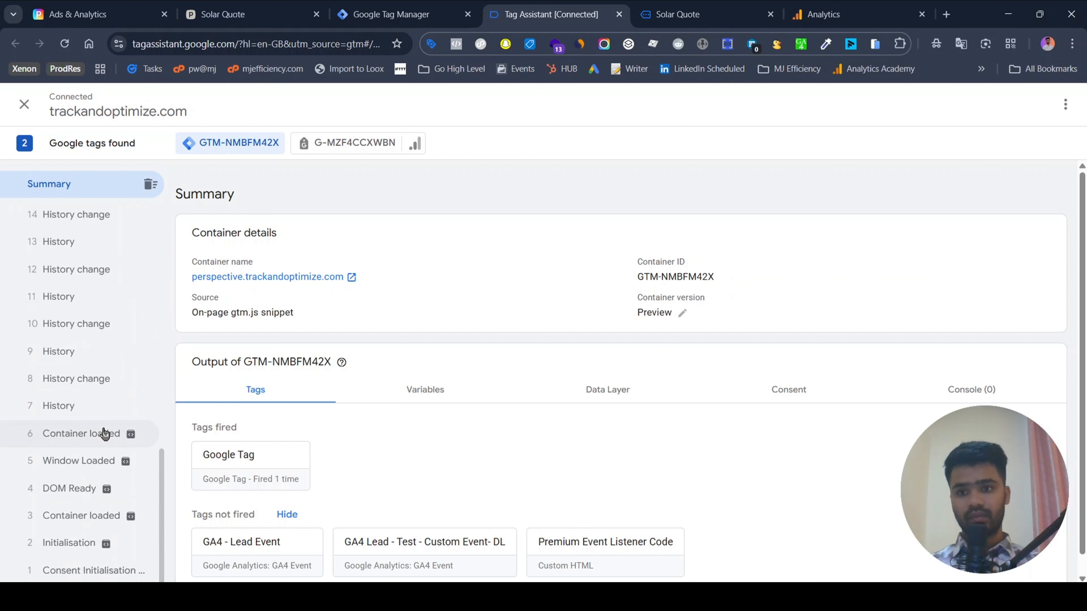
pyautogui.scroll(5, 105, 433)
pyautogui.scroll(10, 104, 434)
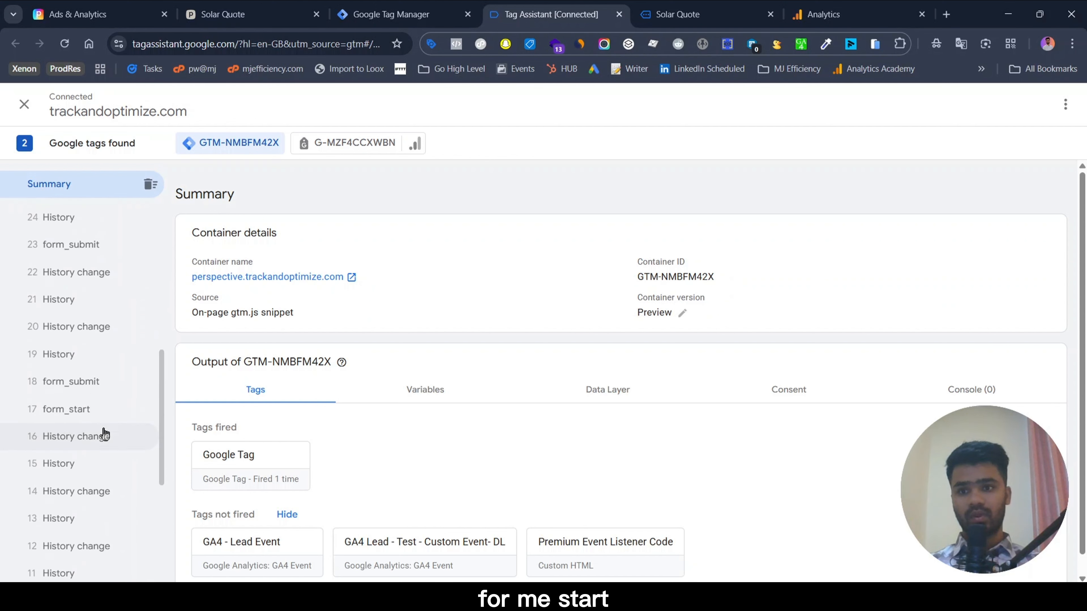
pyautogui.scroll(2, 105, 433)
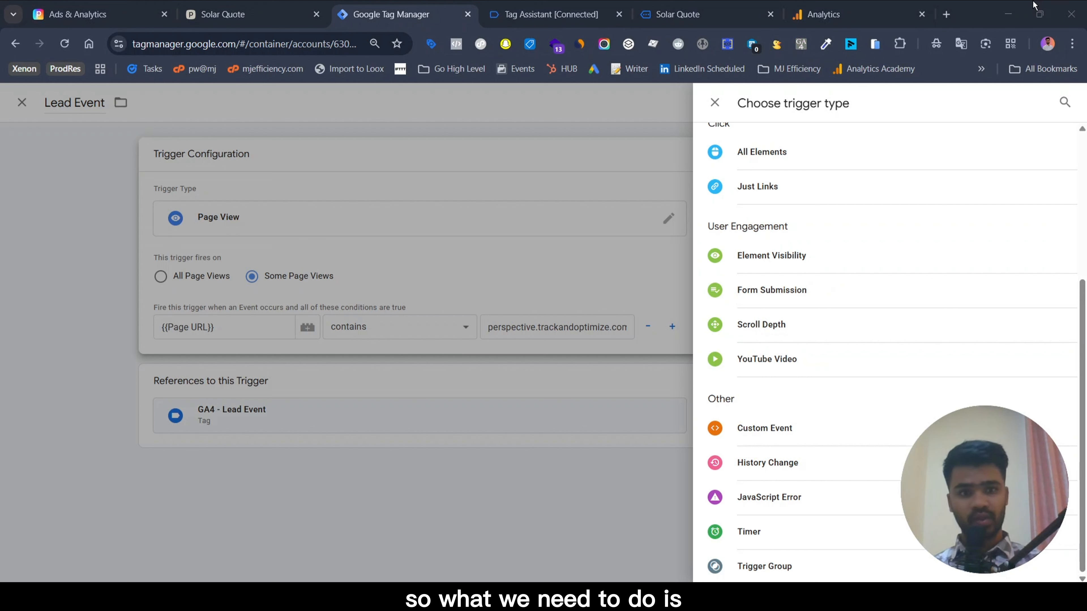
# Reopen the Lead Event trigger and set its trigger type to History Change
pyautogui.click(1034, 2)
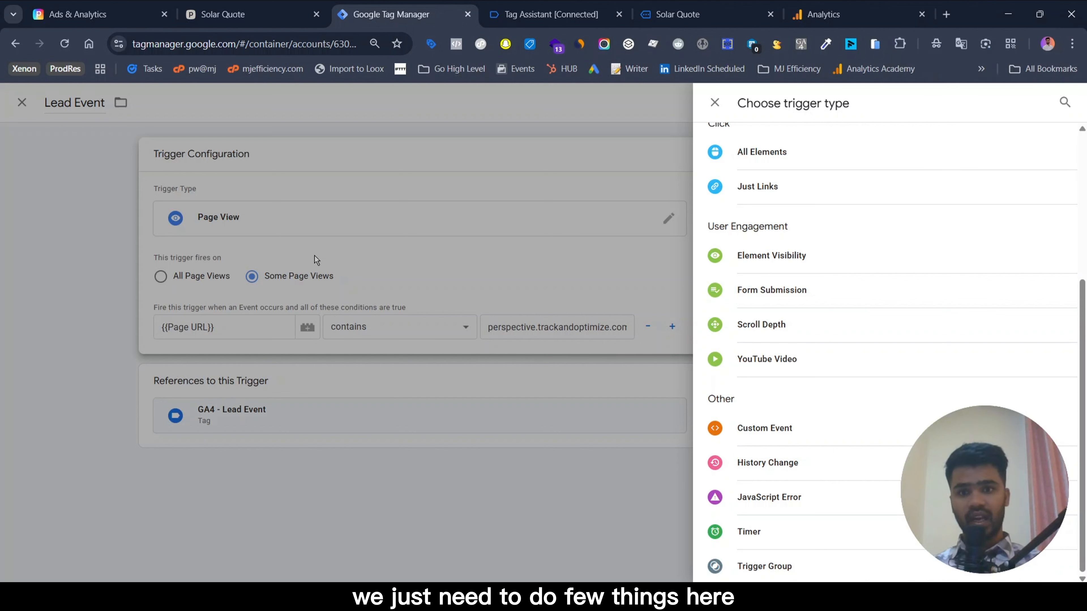
pyautogui.click(245, 232)
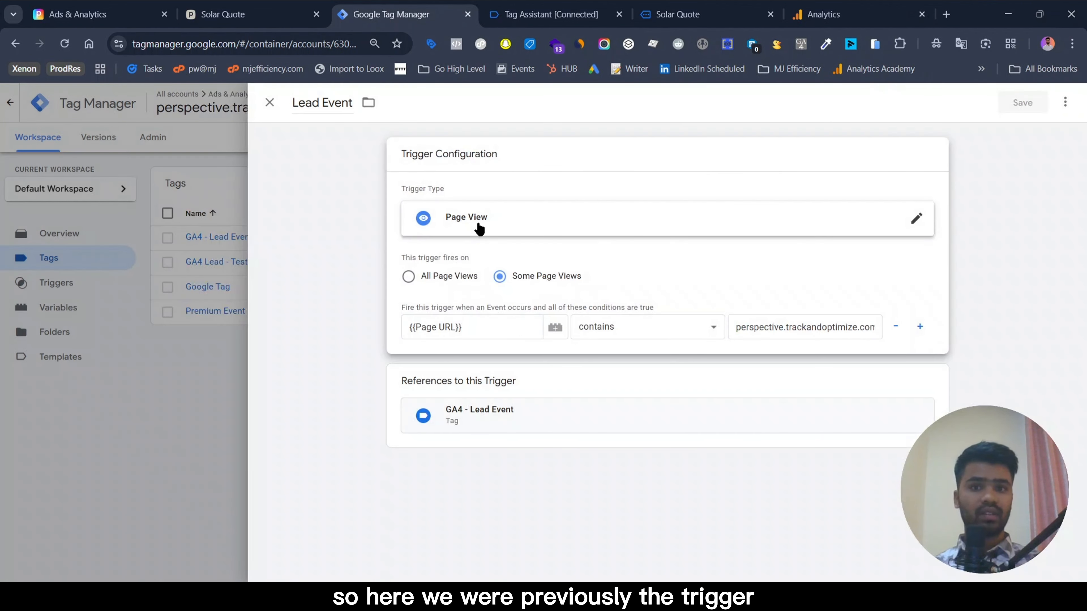
pyautogui.click(272, 109)
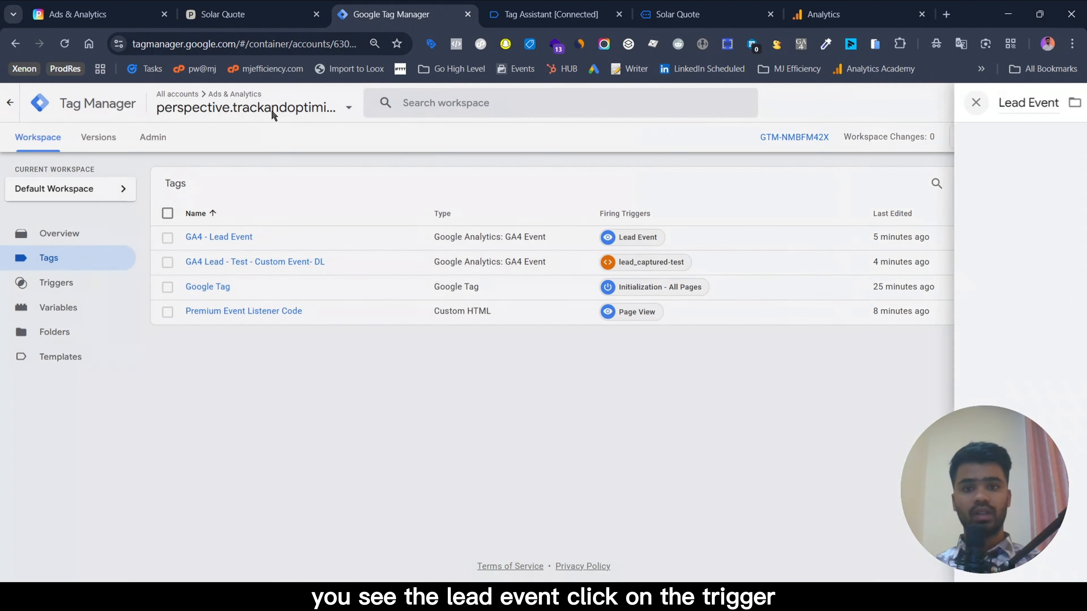
pyautogui.click(631, 241)
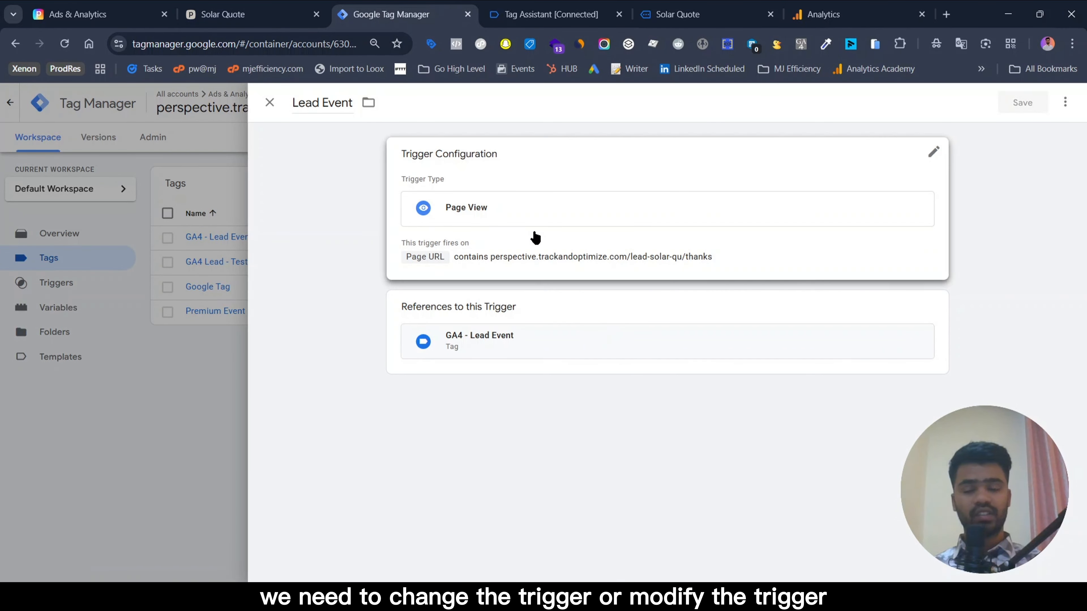
pyautogui.click(507, 222)
pyautogui.click(505, 222)
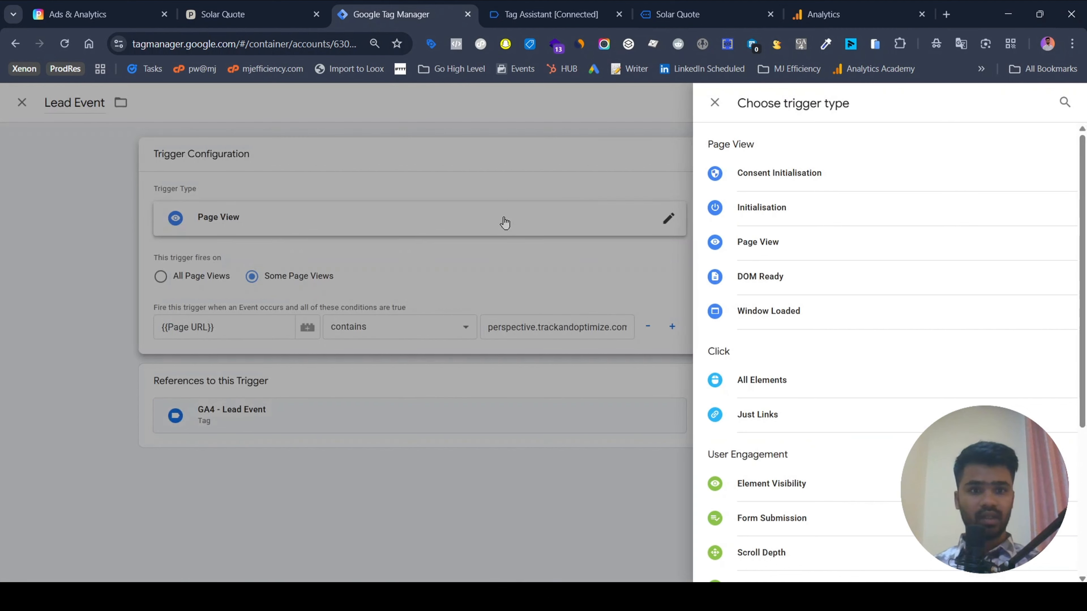
pyautogui.scroll(-4, 882, 243)
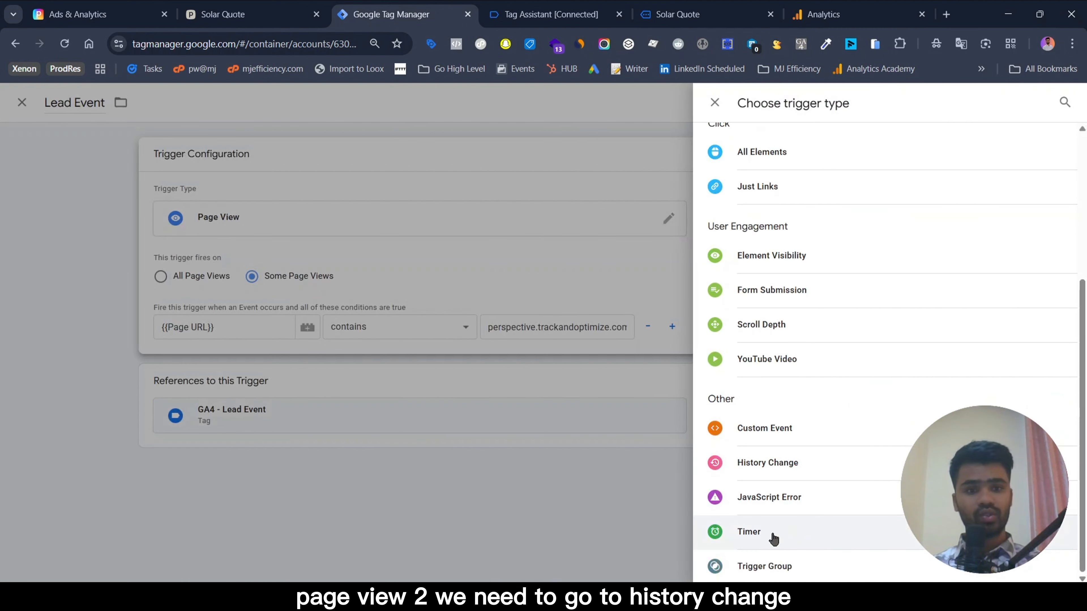
pyautogui.click(764, 459)
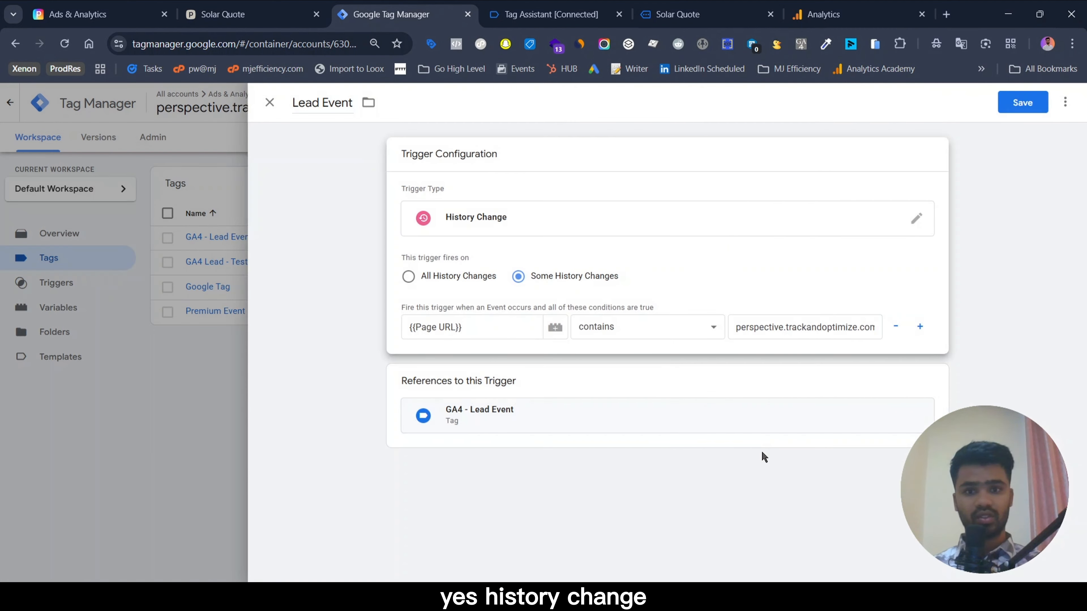
pyautogui.click(578, 6)
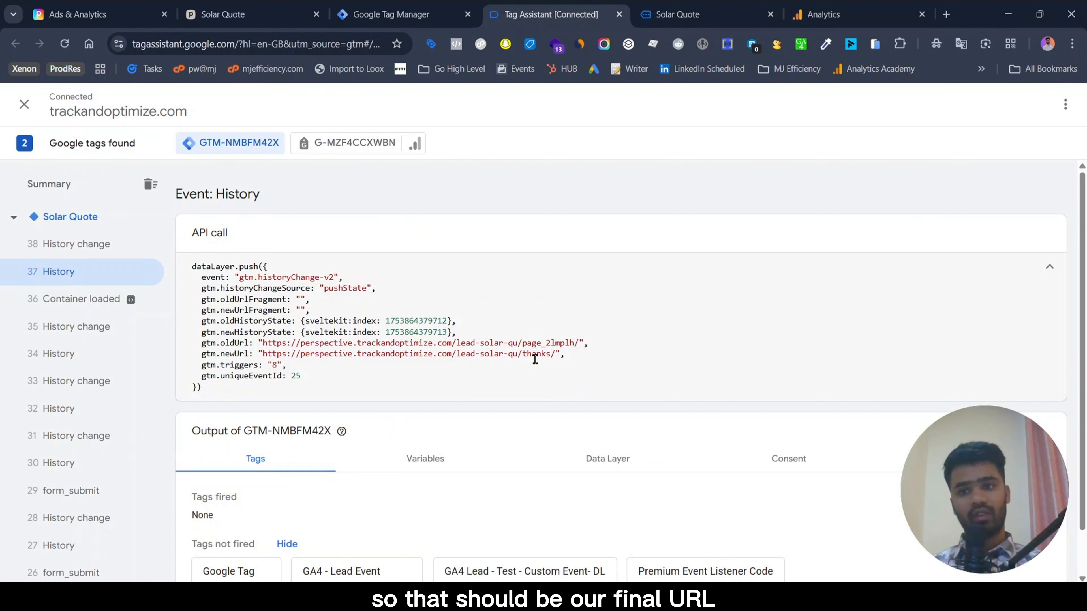
# Select History change event 38 to show its page_view ending /lead-solar-qu/thanks/
pyautogui.click(69, 251)
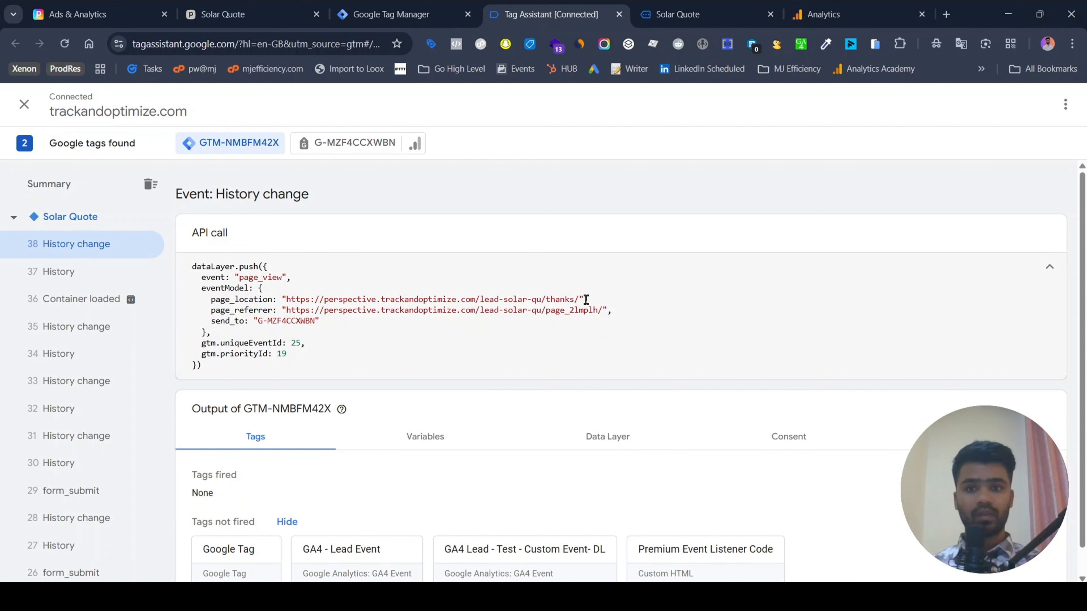
# Save the History Change Lead Event trigger and publish it as Version 6 without a description
pyautogui.click(424, 9)
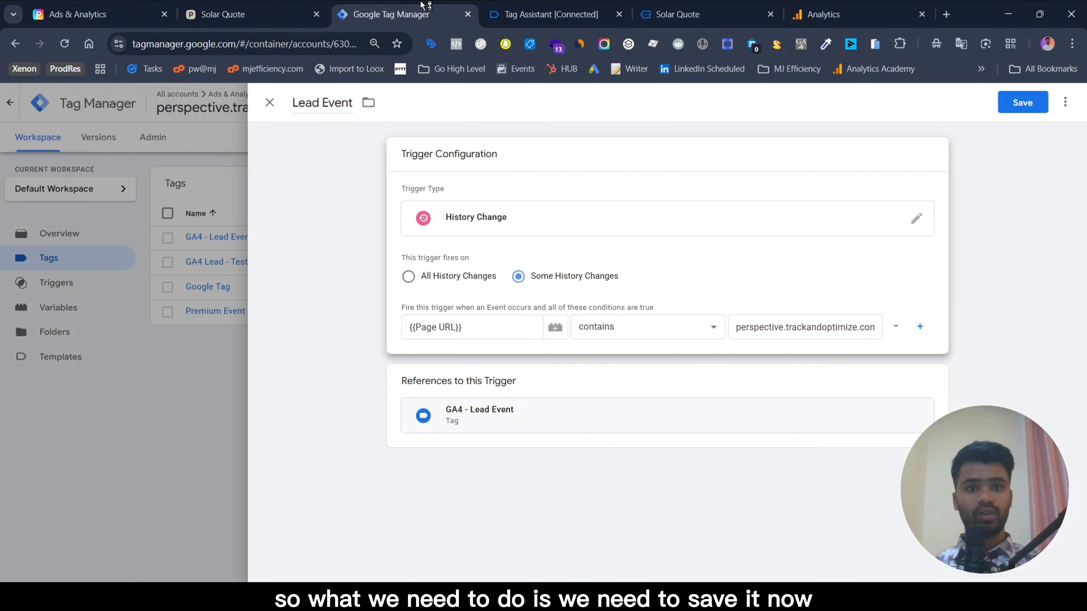
pyautogui.click(1035, 109)
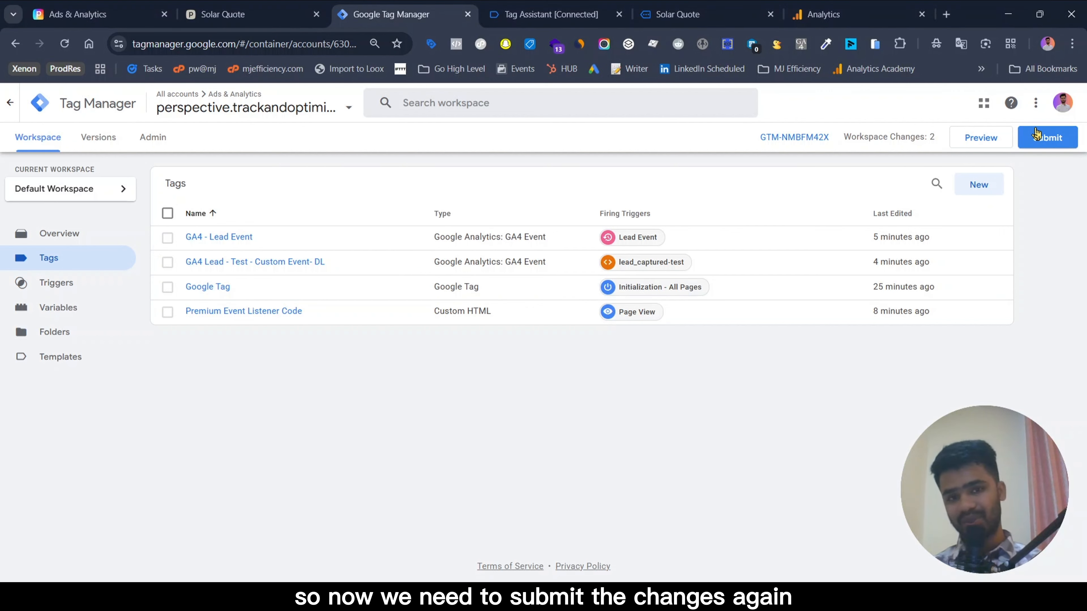
pyautogui.click(1036, 134)
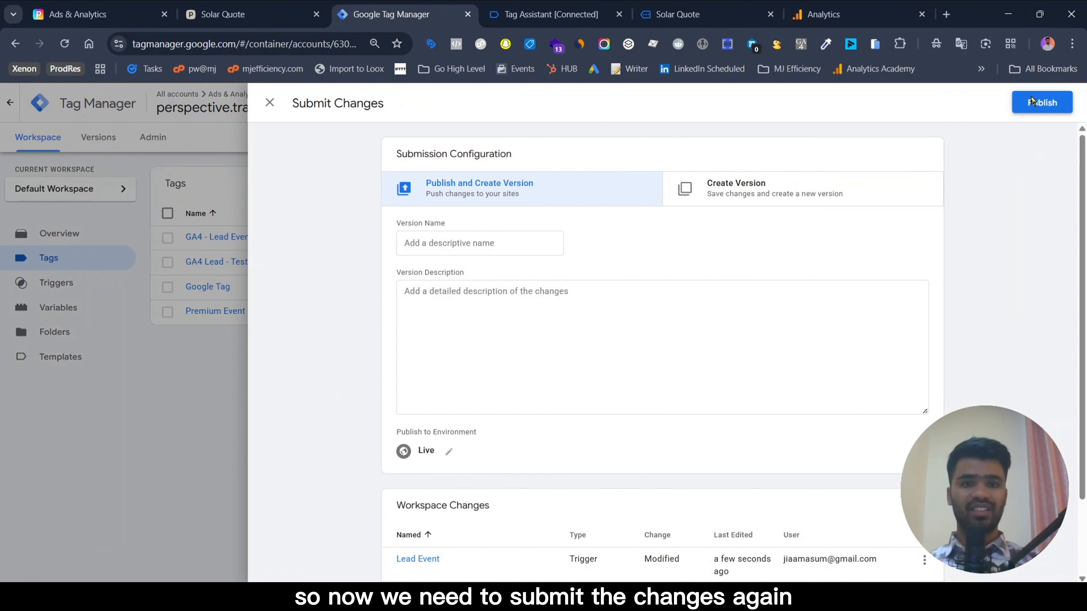
pyautogui.click(1041, 102)
pyautogui.click(627, 463)
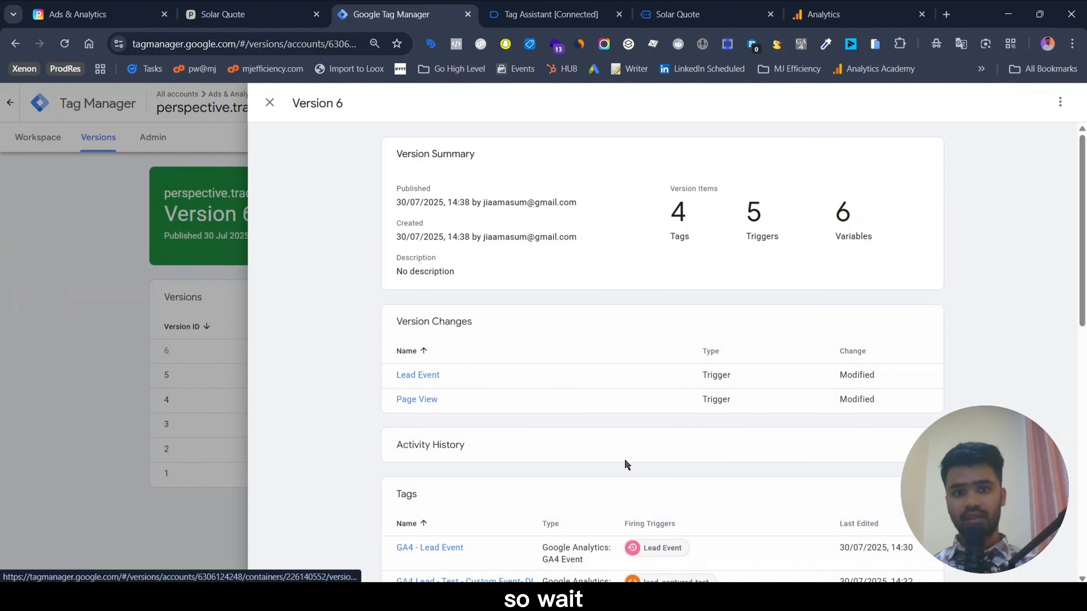
pyautogui.click(269, 103)
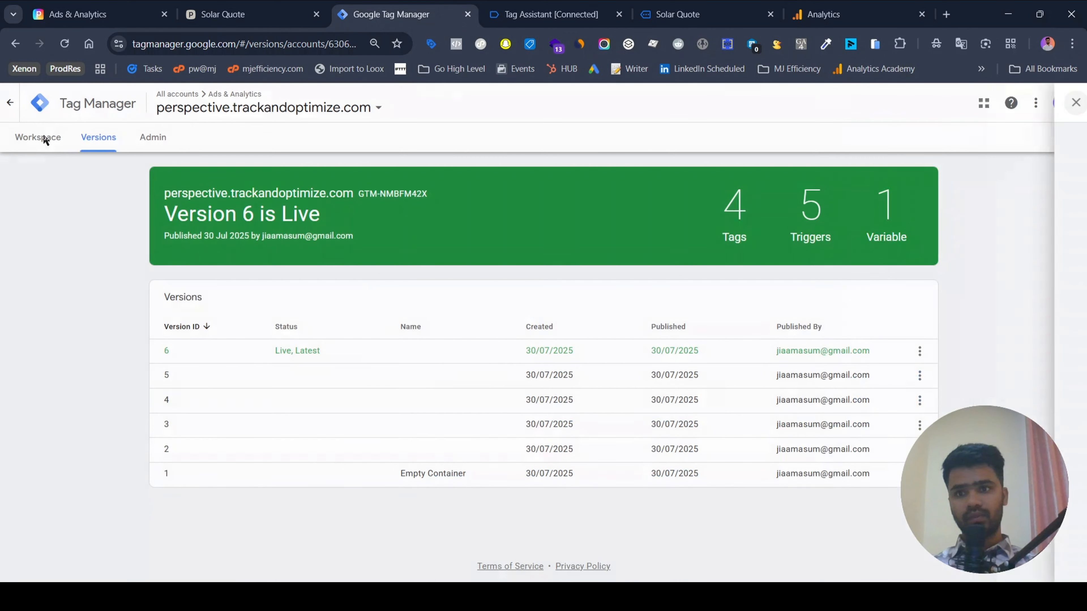
pyautogui.click(30, 141)
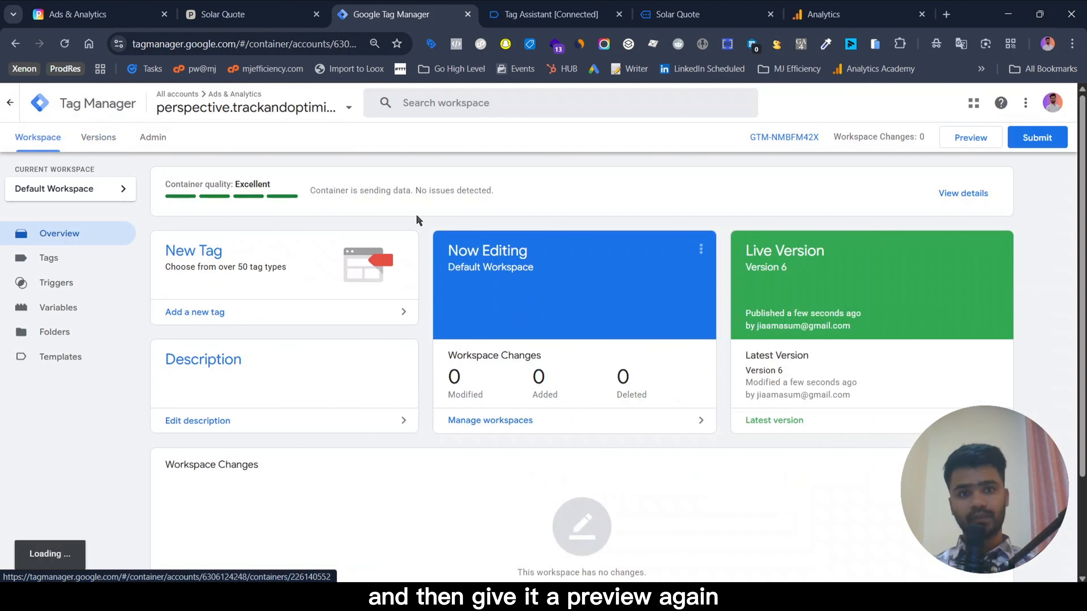
# Launch a new GTM preview, confirm Solar Quote shows connected, and check GA4 DebugView
pyautogui.click(979, 141)
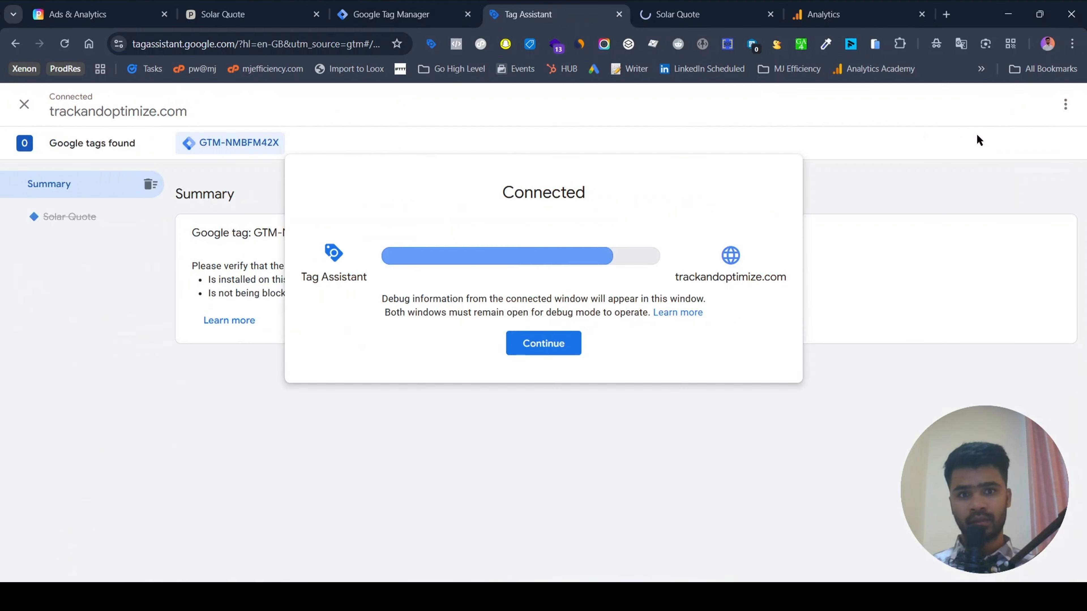
pyautogui.click(536, 344)
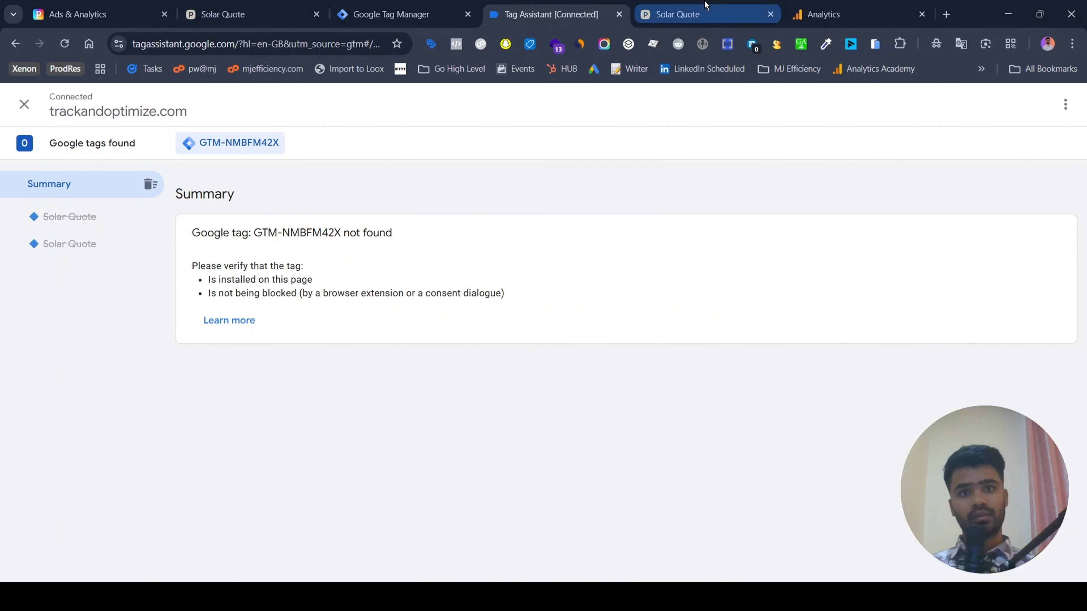
pyautogui.click(685, 14)
pyautogui.click(586, 5)
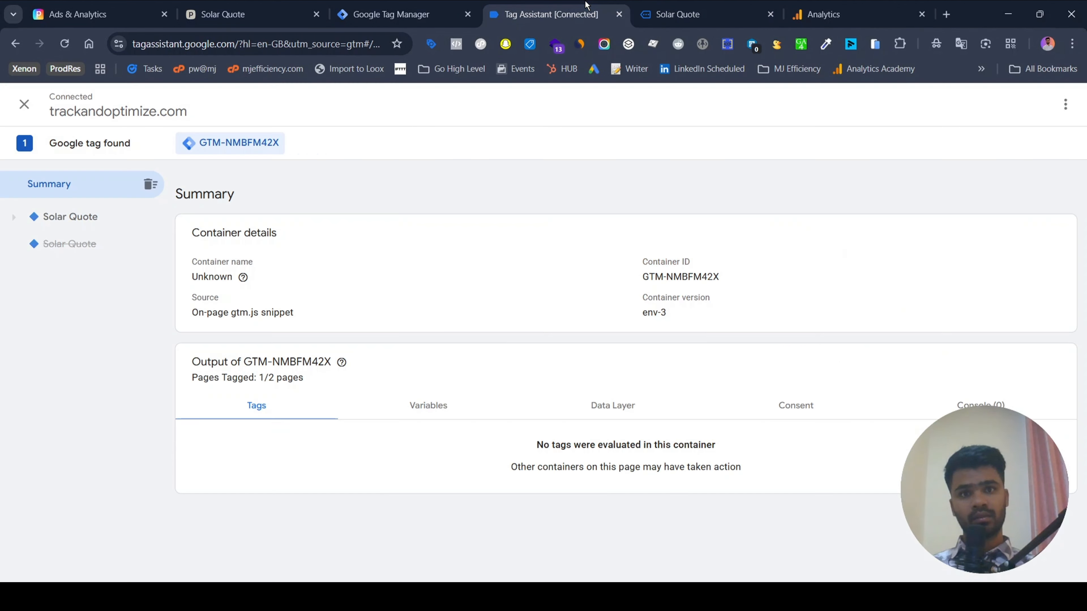
pyautogui.click(731, 5)
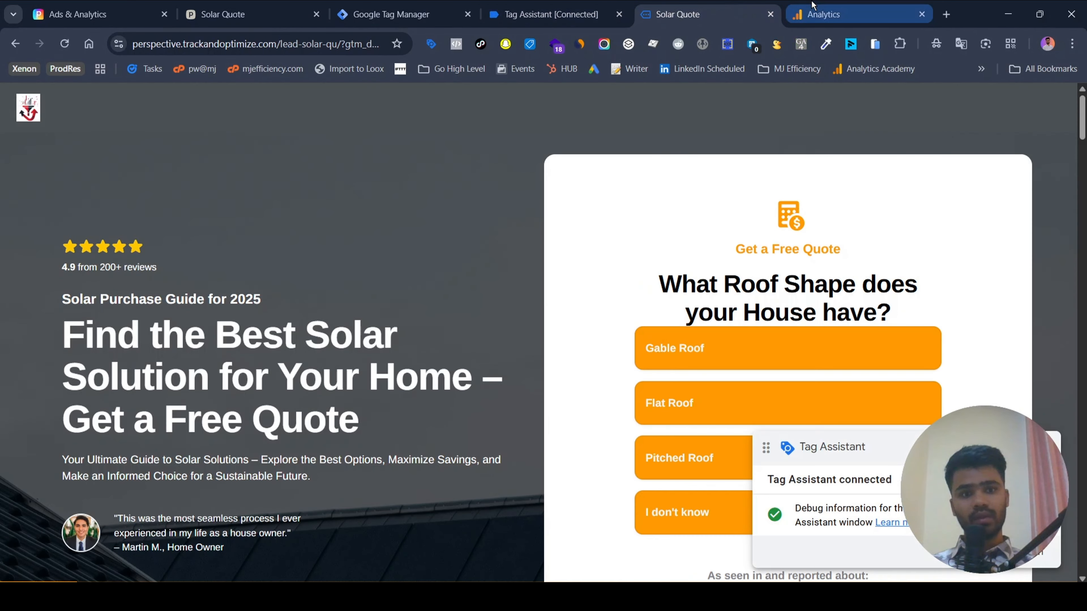
pyautogui.click(822, 15)
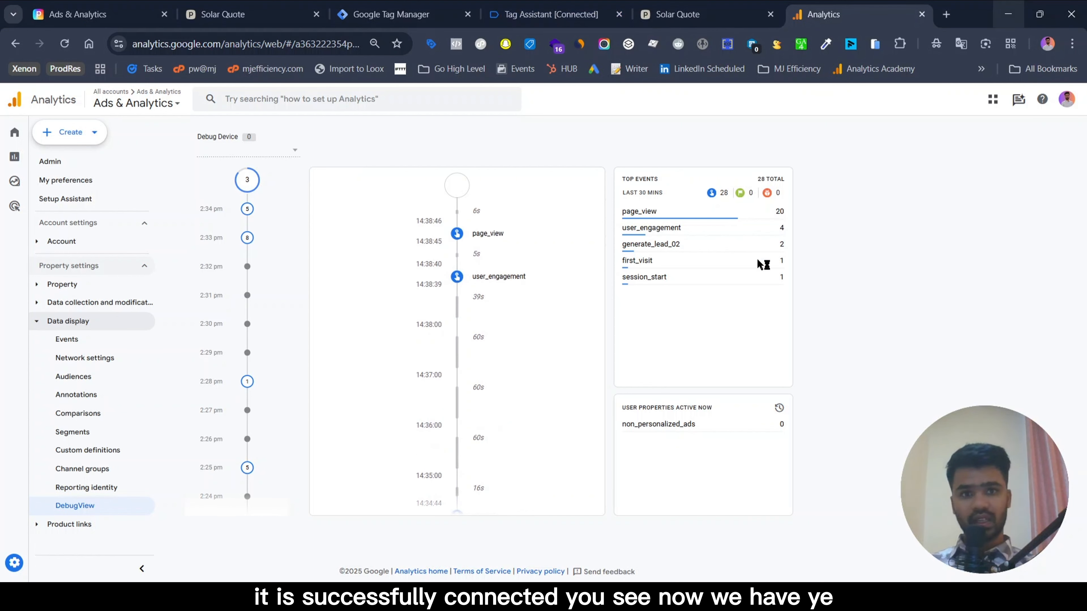
pyautogui.click(697, 6)
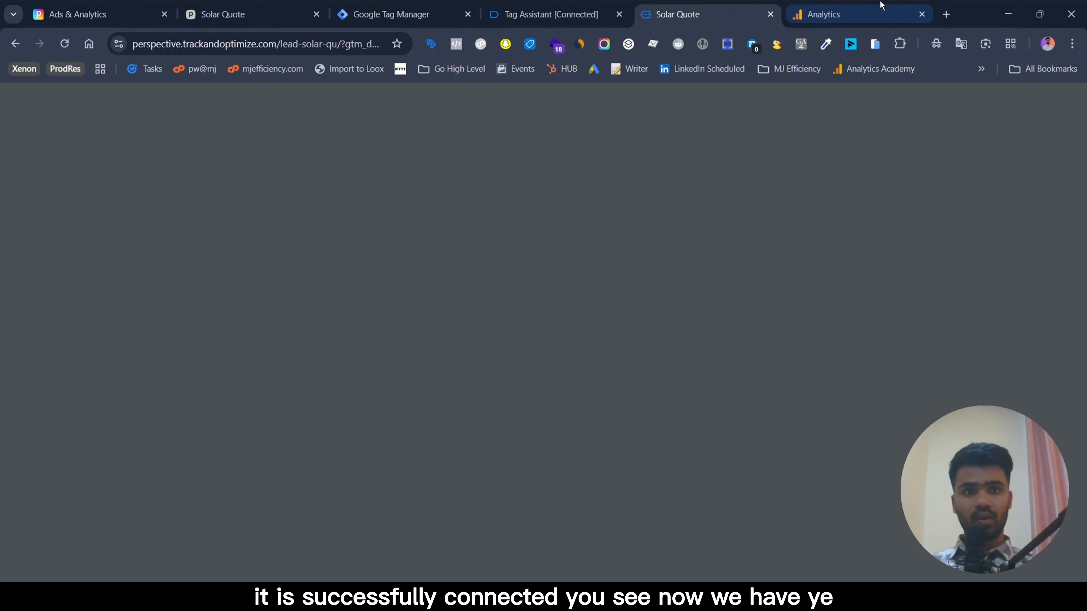
# Resubmit the quote with Flat Roof, Semi-Detached House, family/friends, Metal / Sheet Metal and WhatsApp
pyautogui.scroll(-3, 711, 283)
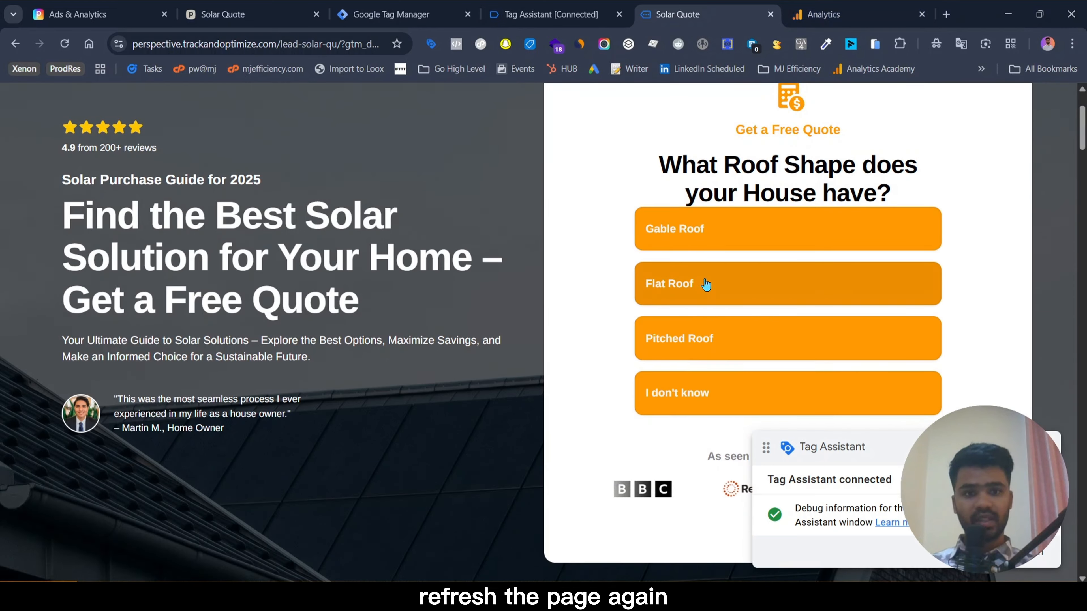
pyautogui.click(702, 301)
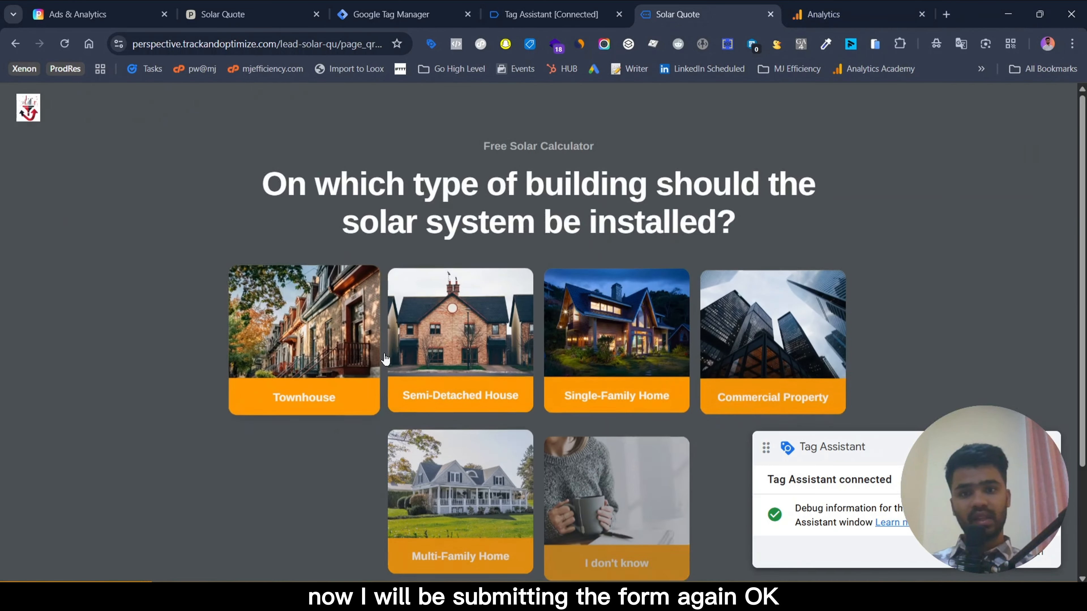
pyautogui.click(468, 383)
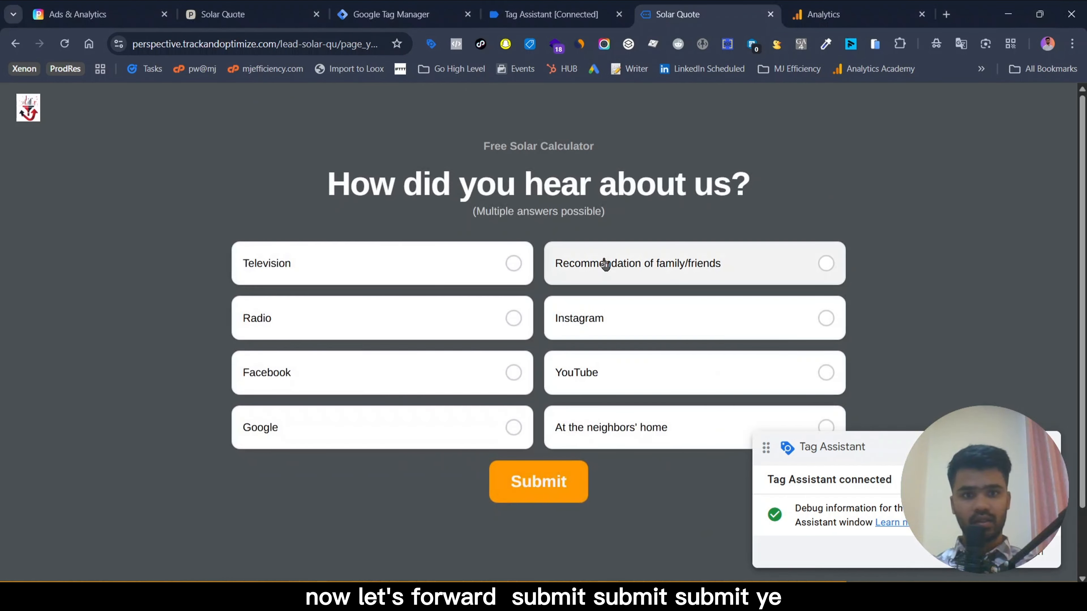
pyautogui.click(606, 265)
pyautogui.click(536, 495)
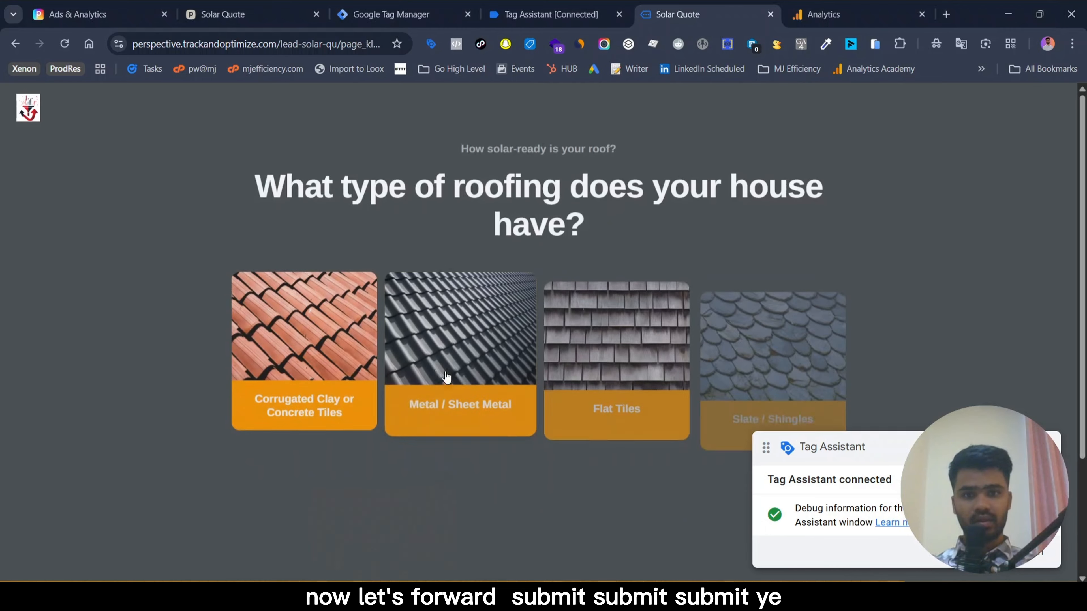
pyautogui.click(434, 366)
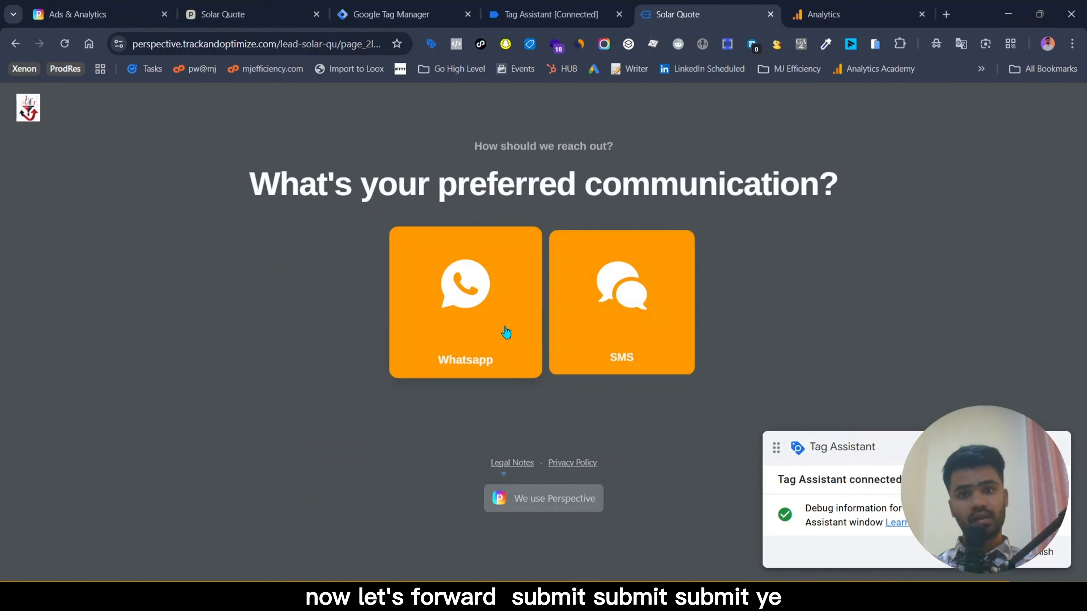
pyautogui.click(505, 327)
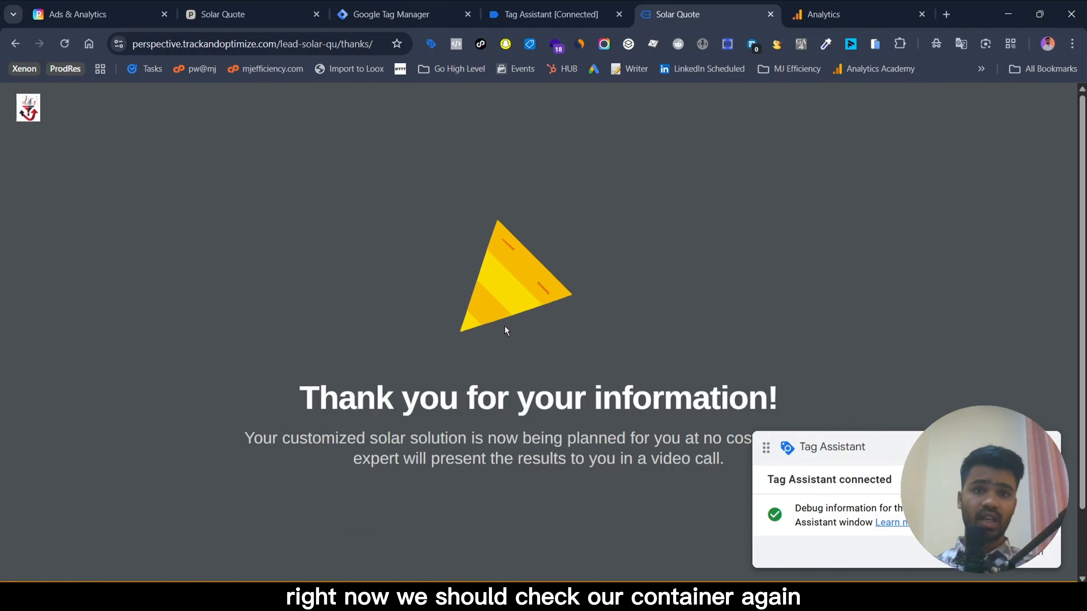
pyautogui.click(519, 5)
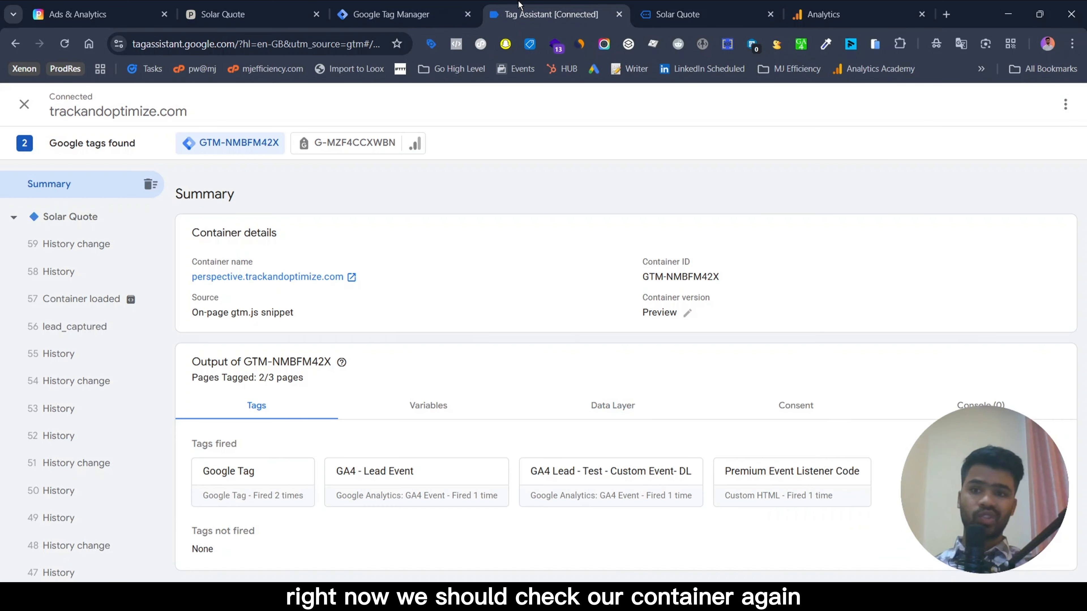
# Inspect History change event 59 and expand its full API call
pyautogui.click(79, 247)
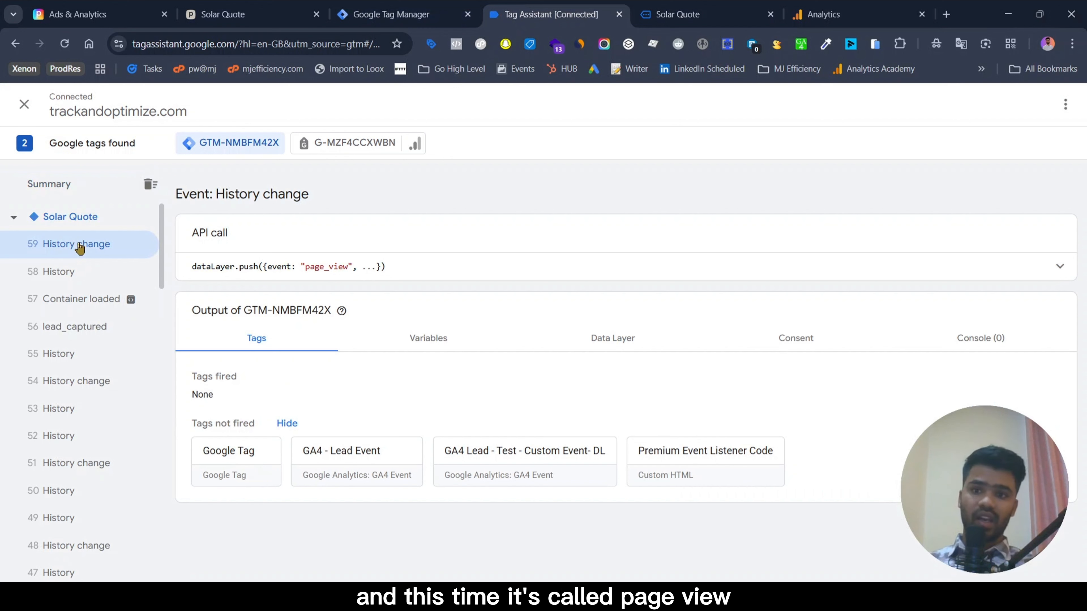
pyautogui.click(944, 285)
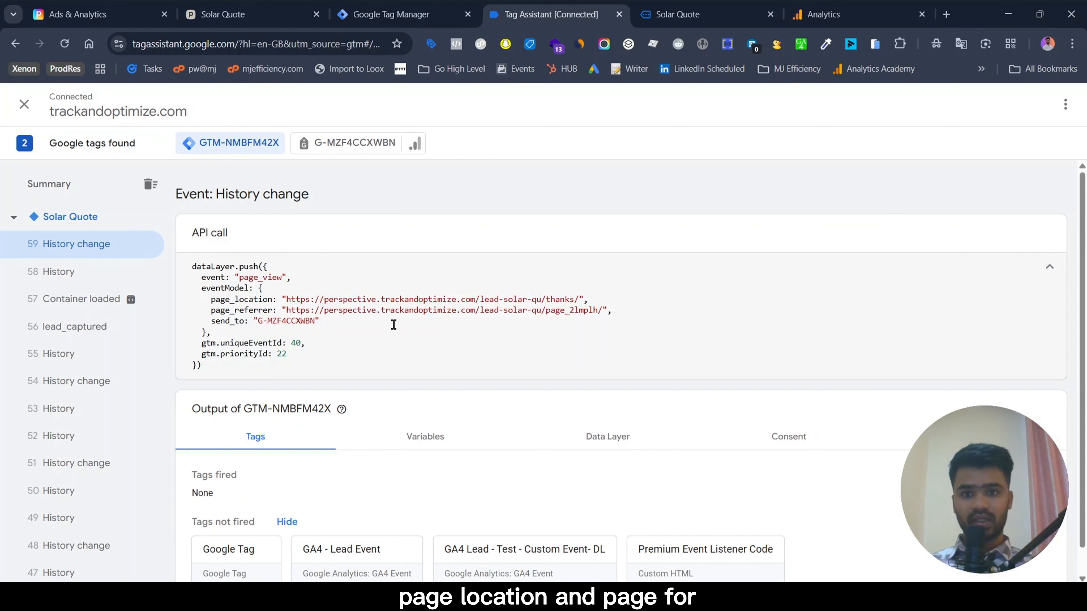
pyautogui.scroll(-1, 385, 315)
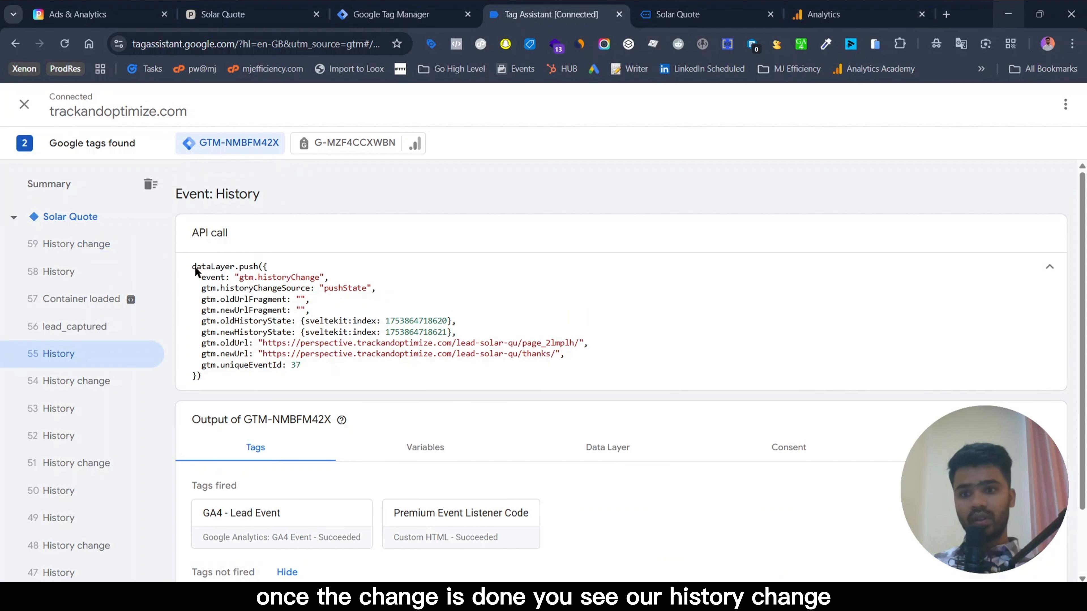
pyautogui.scroll(-2, 514, 450)
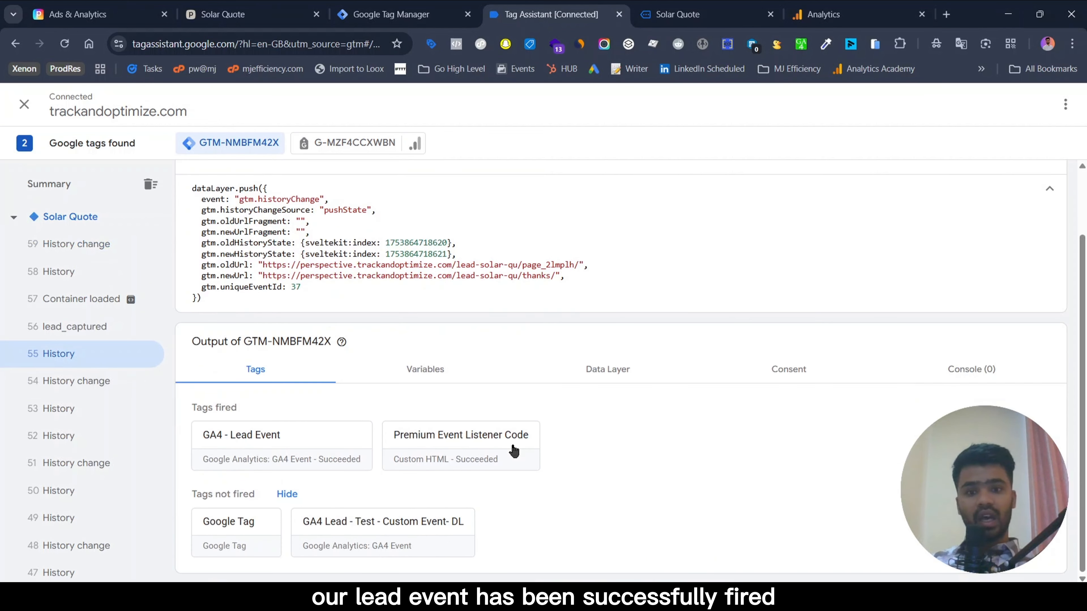
# Confirm GA4 - Lead Event fired, then view the lead_captured event's form data
pyautogui.click(279, 458)
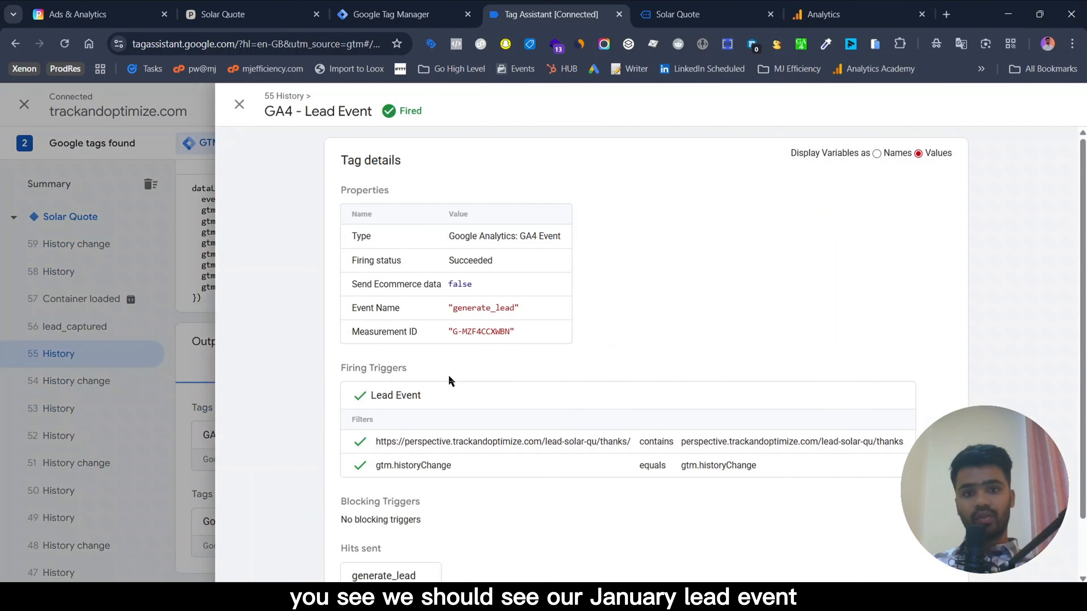
pyautogui.click(239, 104)
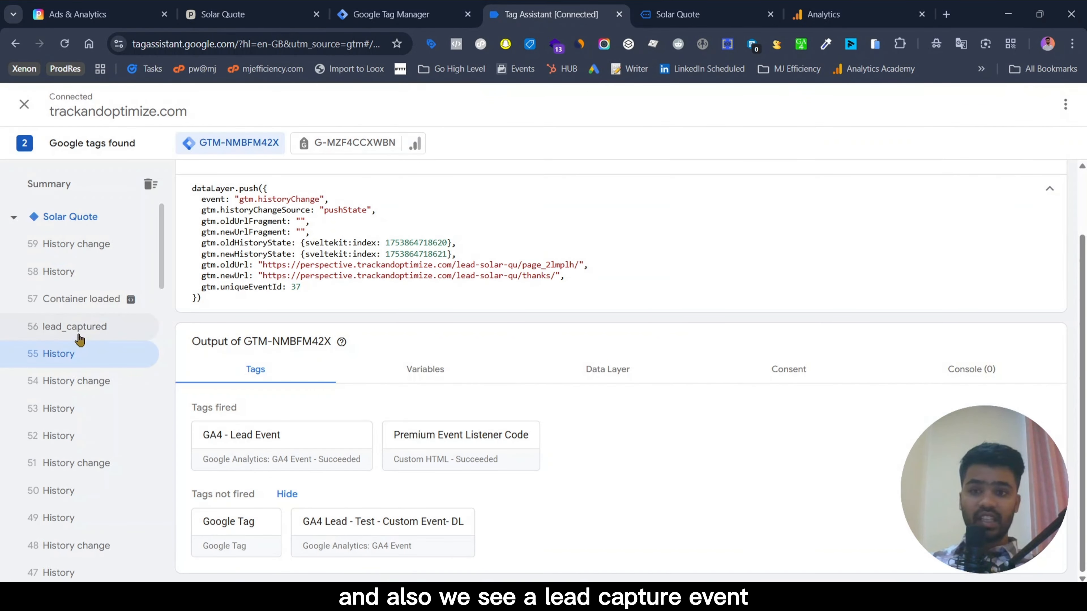
pyautogui.click(80, 328)
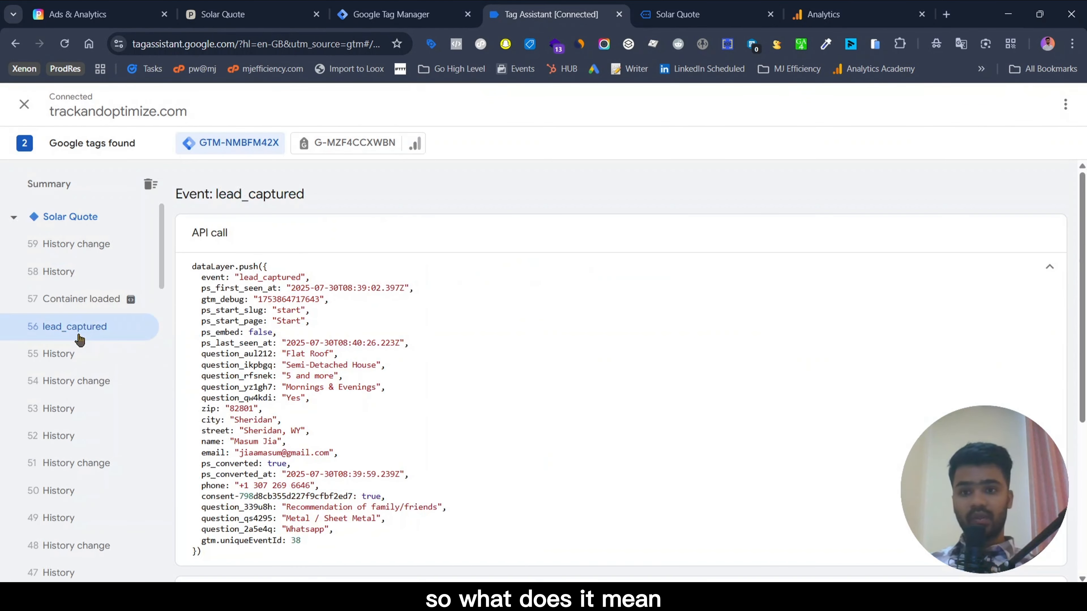
# Review lead_captured's form answers and confirm GA4 Lead - Test - Custom Event- DL fired, then switch to DebugView
pyautogui.scroll(5, 245, 312)
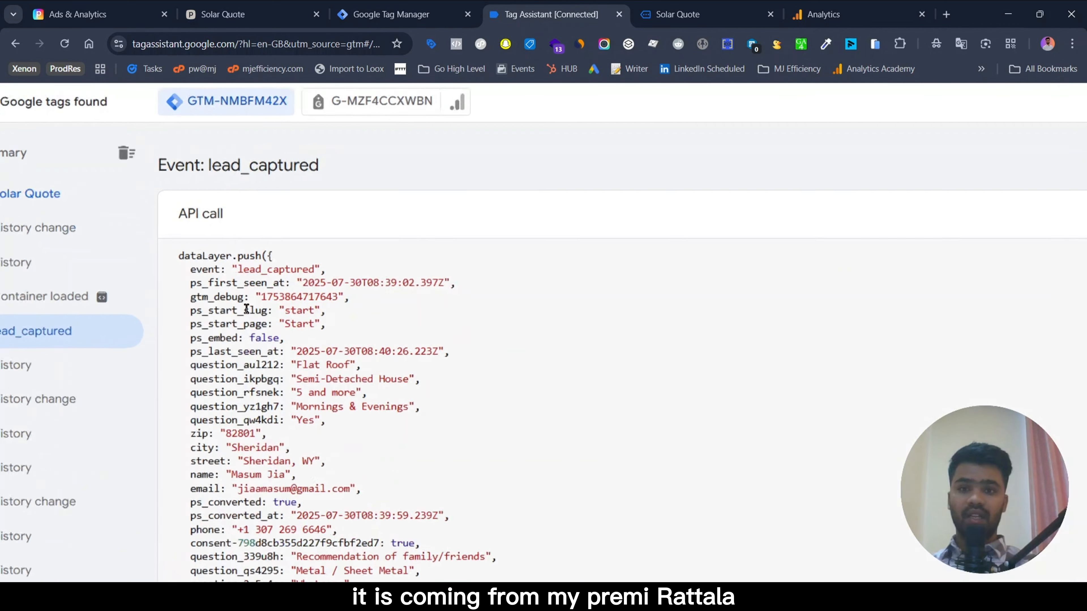
pyautogui.scroll(-1, 246, 309)
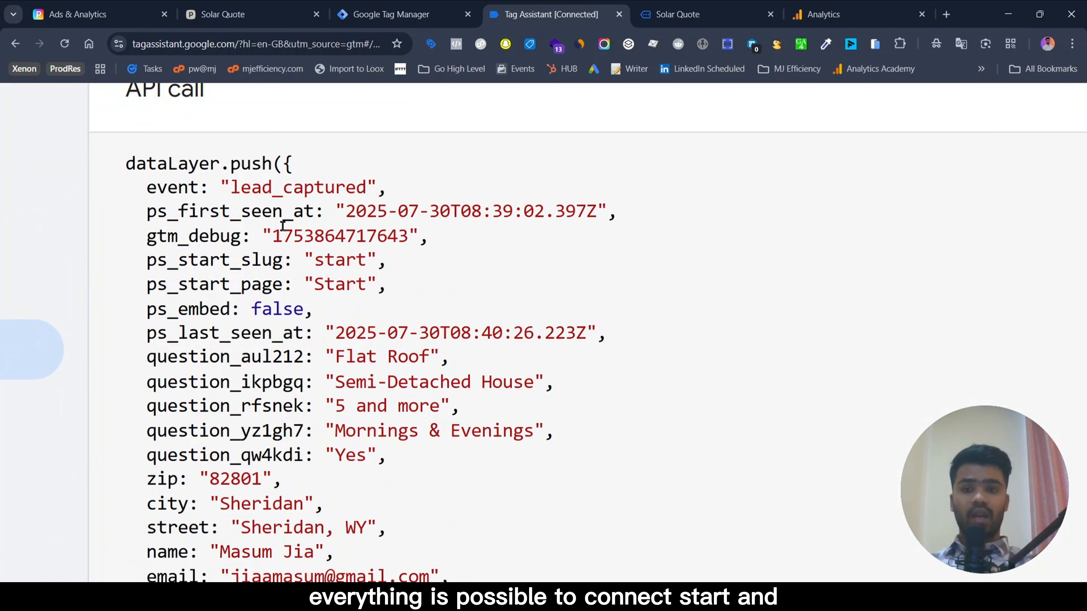
pyautogui.scroll(-2, 460, 245)
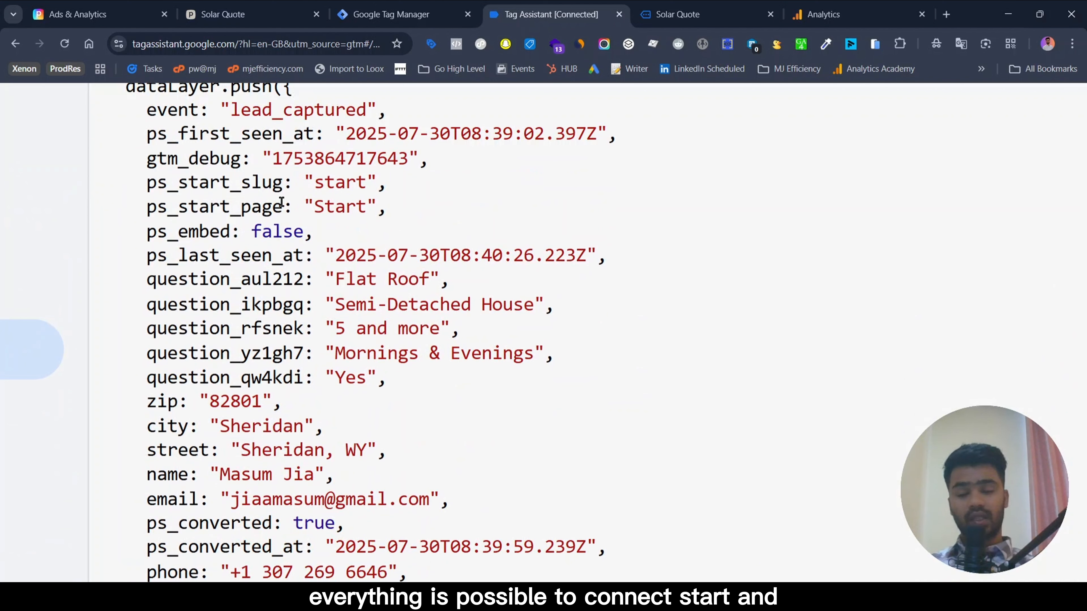
pyautogui.scroll(-1, 290, 206)
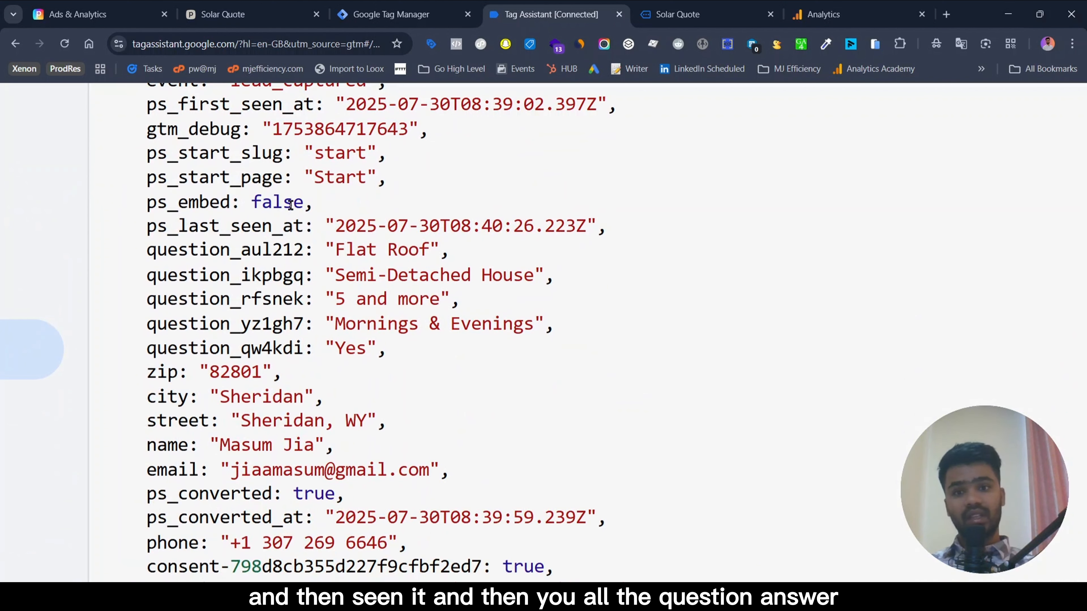
pyautogui.scroll(-1, 290, 206)
pyautogui.scroll(-3, 371, 254)
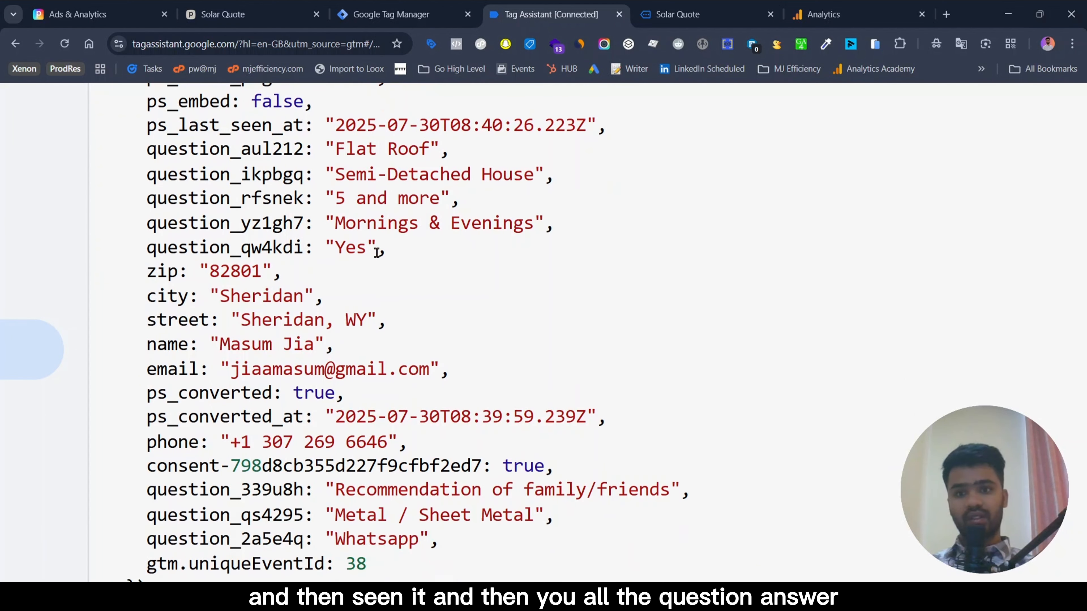
pyautogui.scroll(-3, 234, 334)
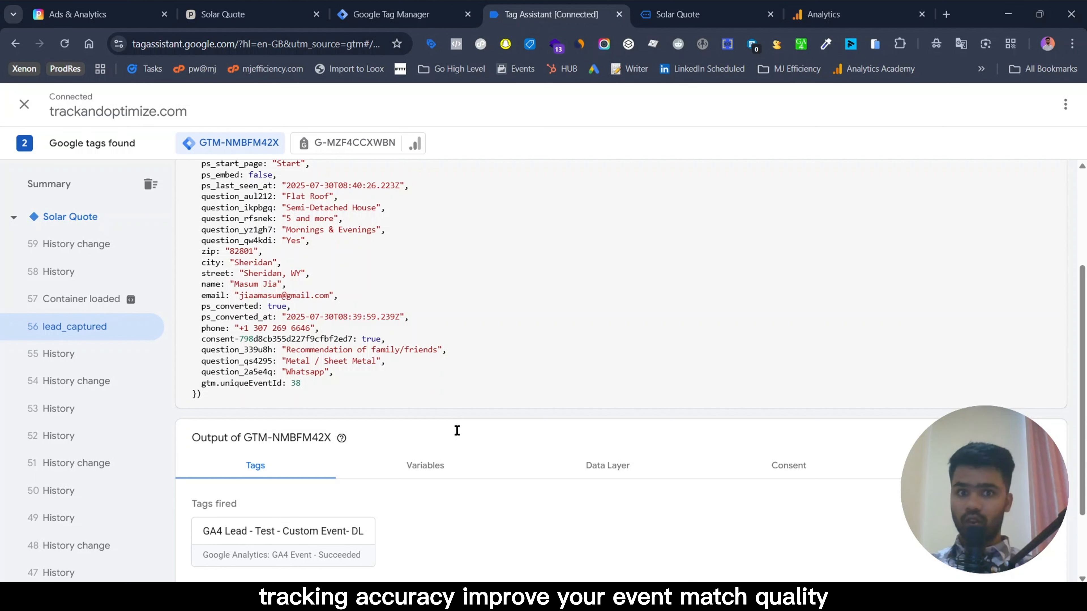
pyautogui.click(823, 14)
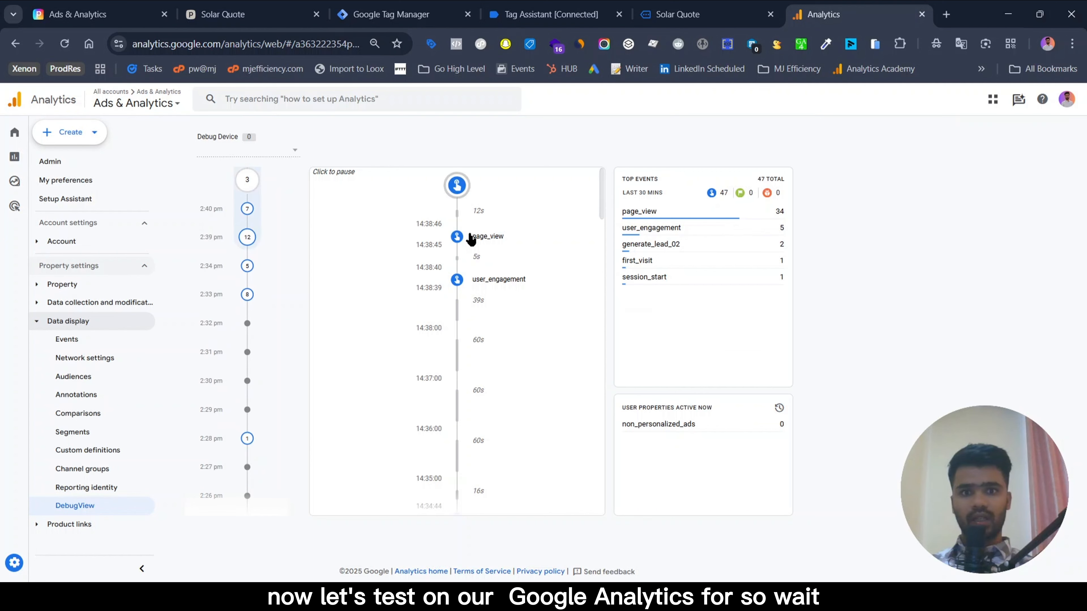
# Inspect the generate_lead event's parameters in DebugView and check the Tag Manager container's tags
pyautogui.scroll(-6, 469, 237)
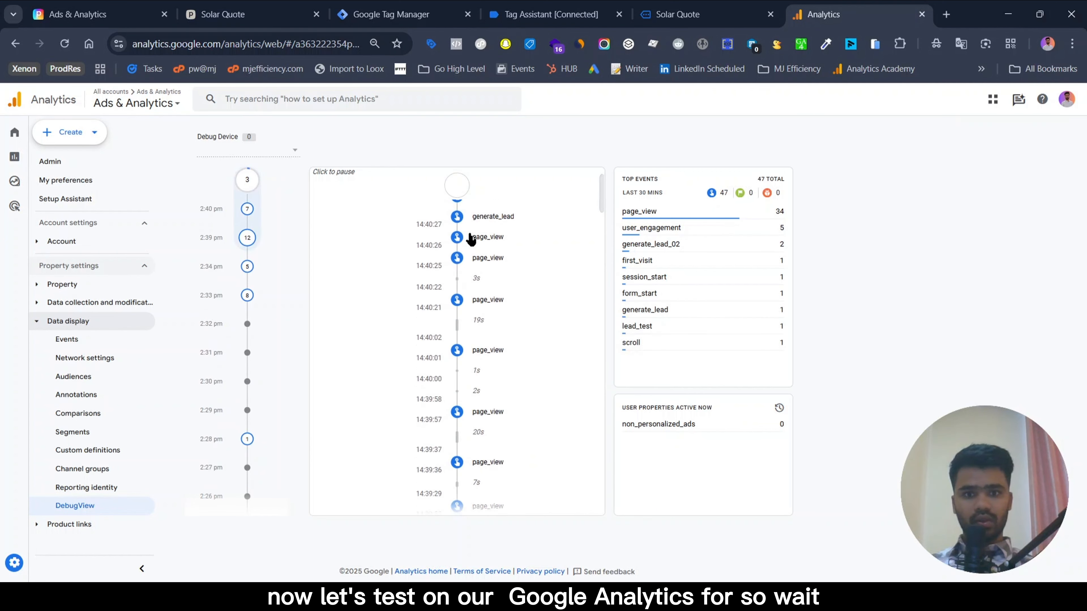
pyautogui.scroll(6, 469, 238)
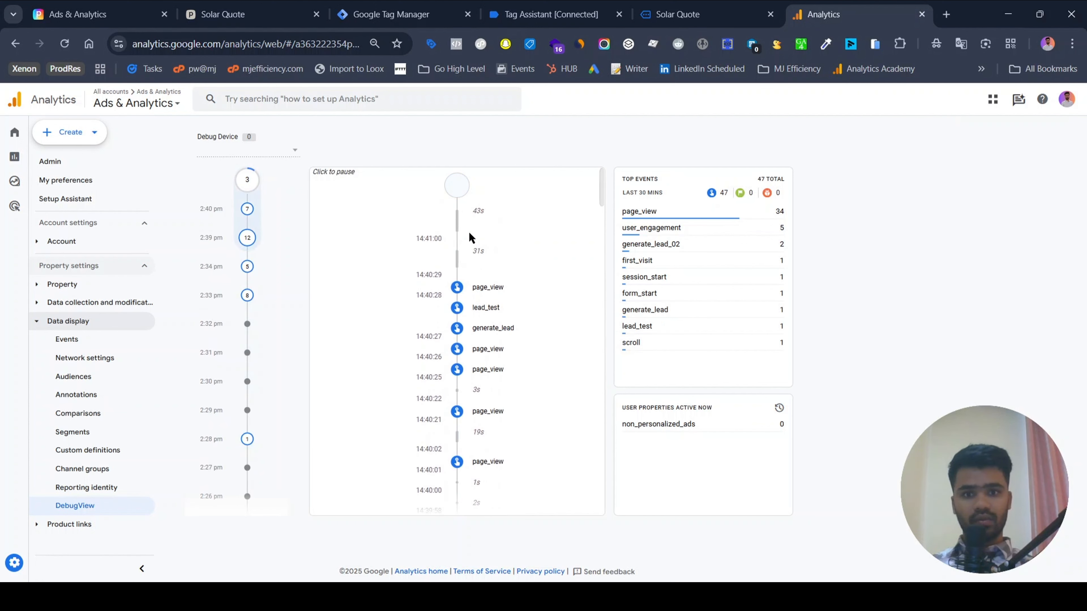
pyautogui.click(486, 337)
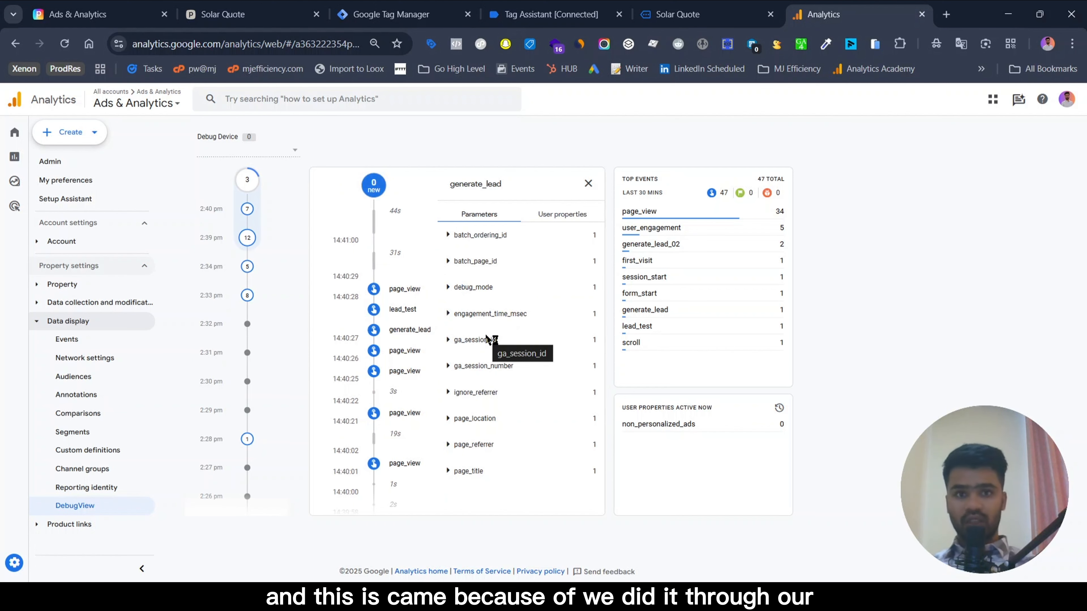
pyautogui.click(366, 9)
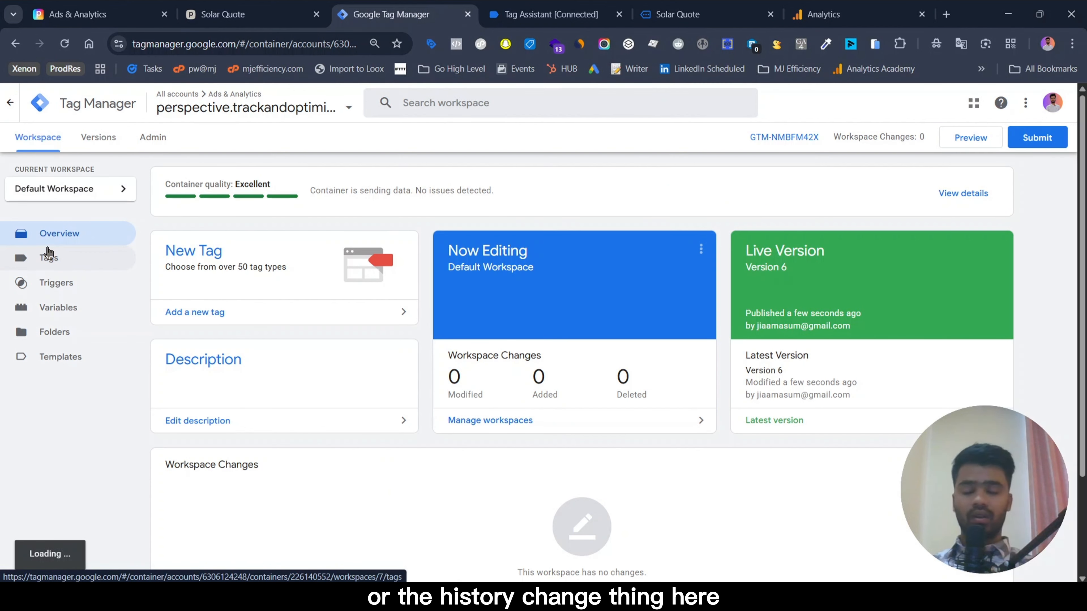
pyautogui.click(83, 269)
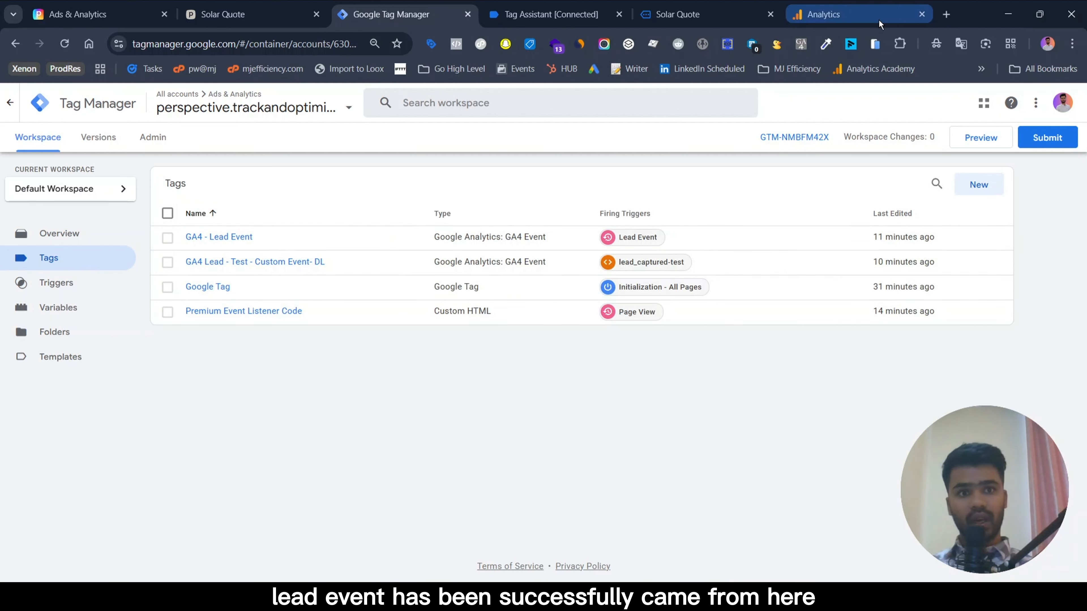
# Inspect the lead_test event's parameters, then return to Tag Assistant's lead_captured event
pyautogui.click(824, 14)
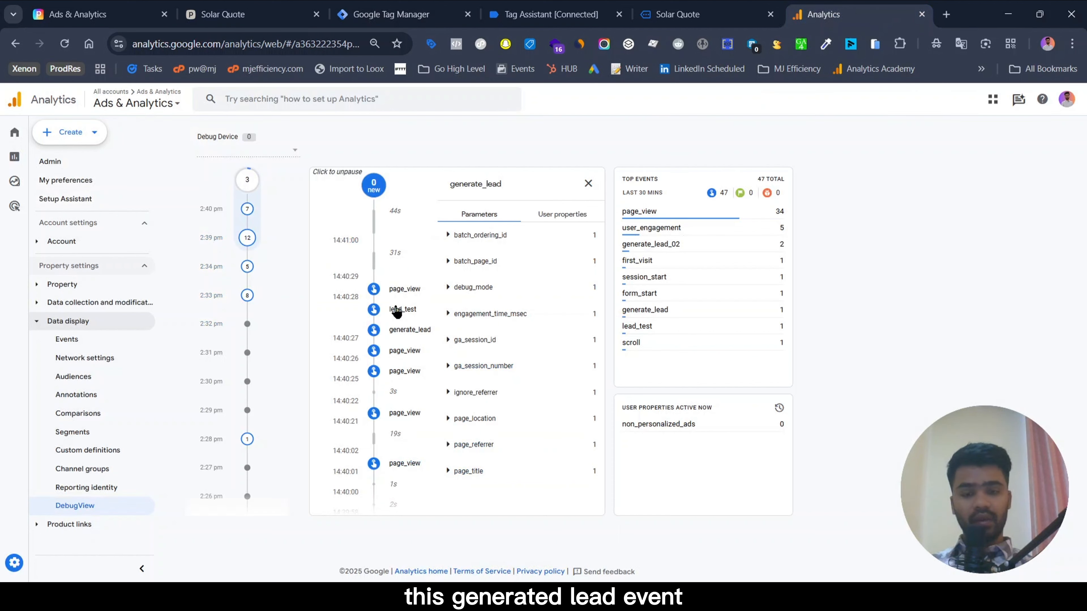
pyautogui.click(395, 311)
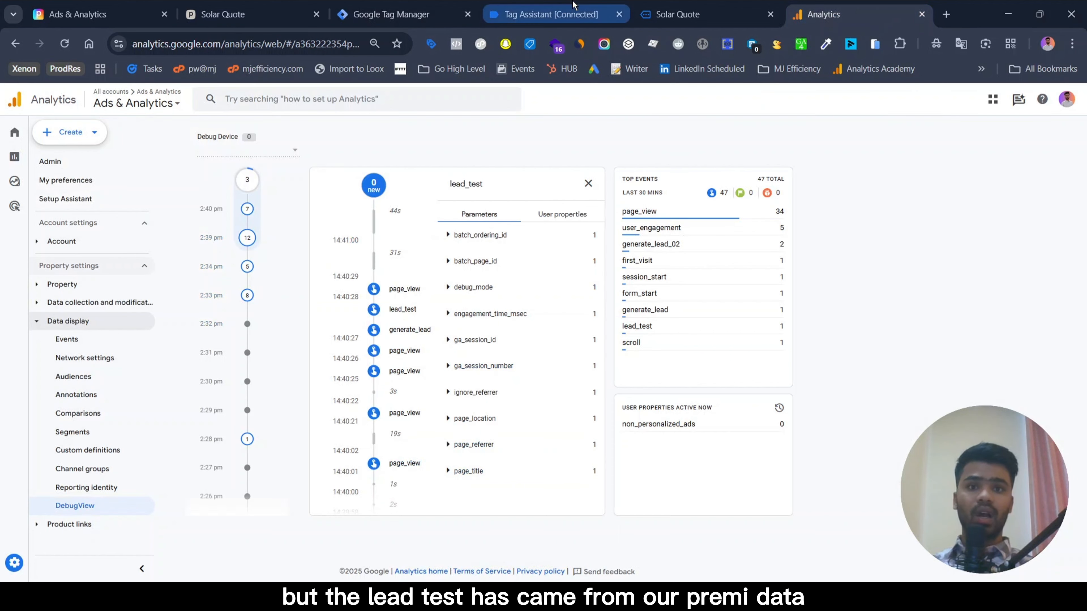
pyautogui.click(551, 5)
pyautogui.scroll(3, 298, 342)
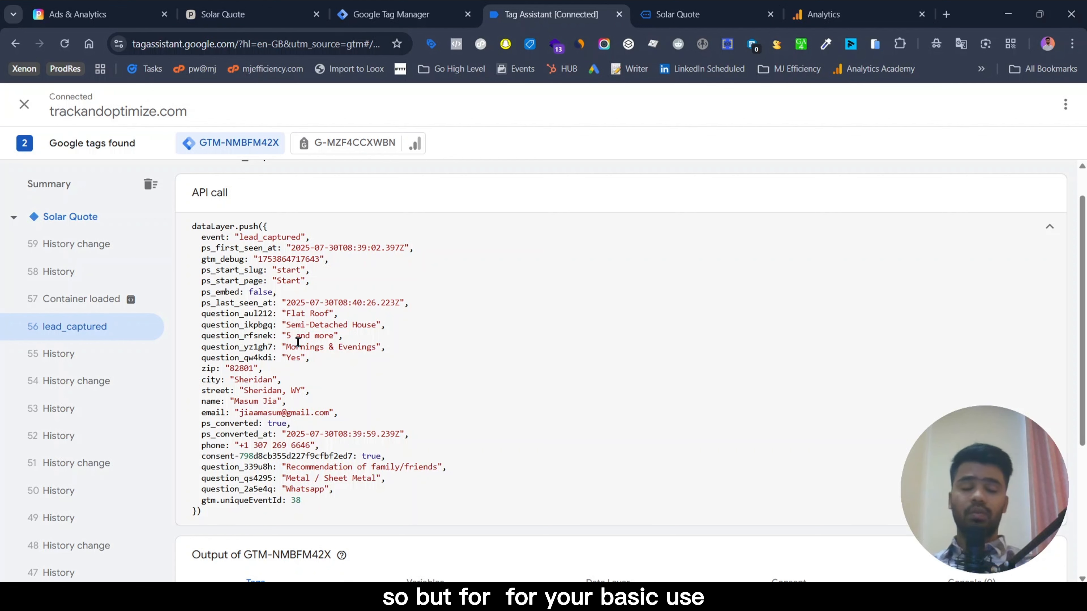
# Open History event 55 showing GA4 - Lead Event and Premium Event Listener Code fired
pyautogui.click(63, 380)
pyautogui.click(58, 356)
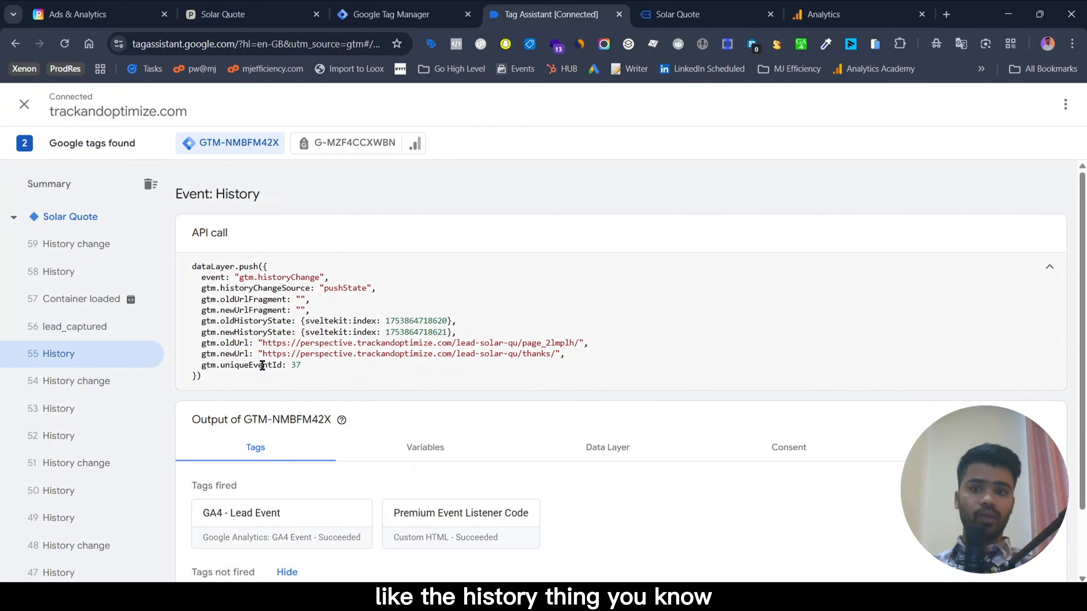